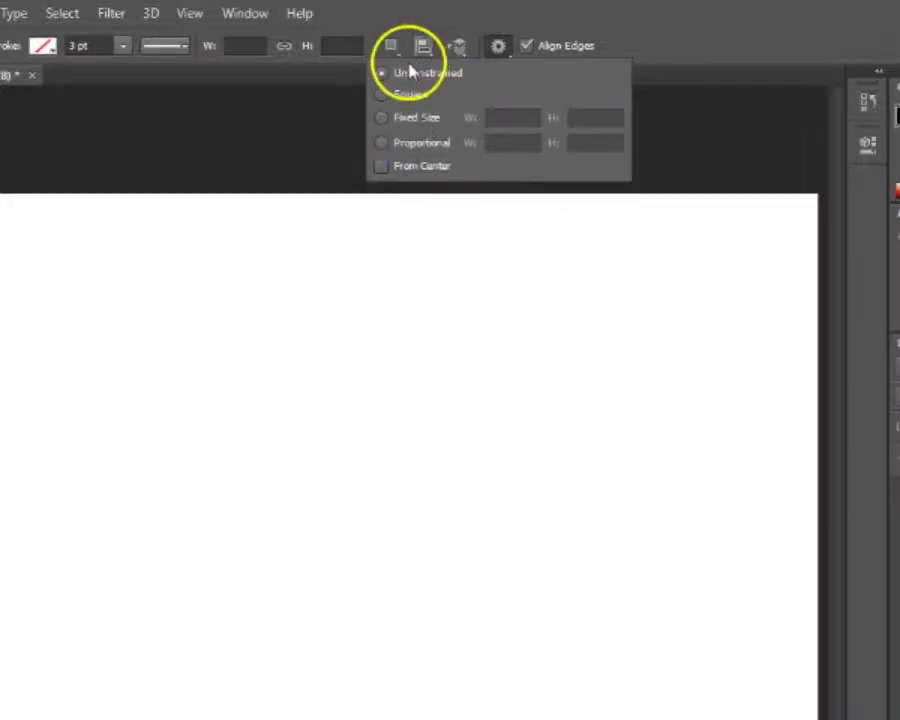
# - Draw an unconstrained black rectangle about 235 by 89 px near the canvas's upper-left corner
pyautogui.click(675, 50)
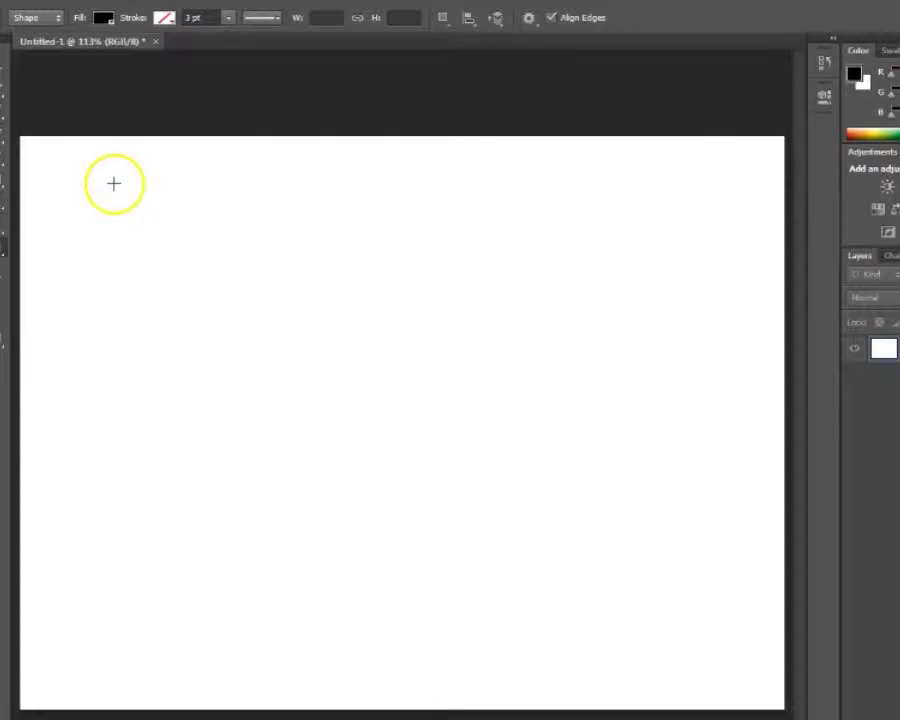
pyautogui.moveTo(113, 183); pyautogui.dragTo(338, 267)
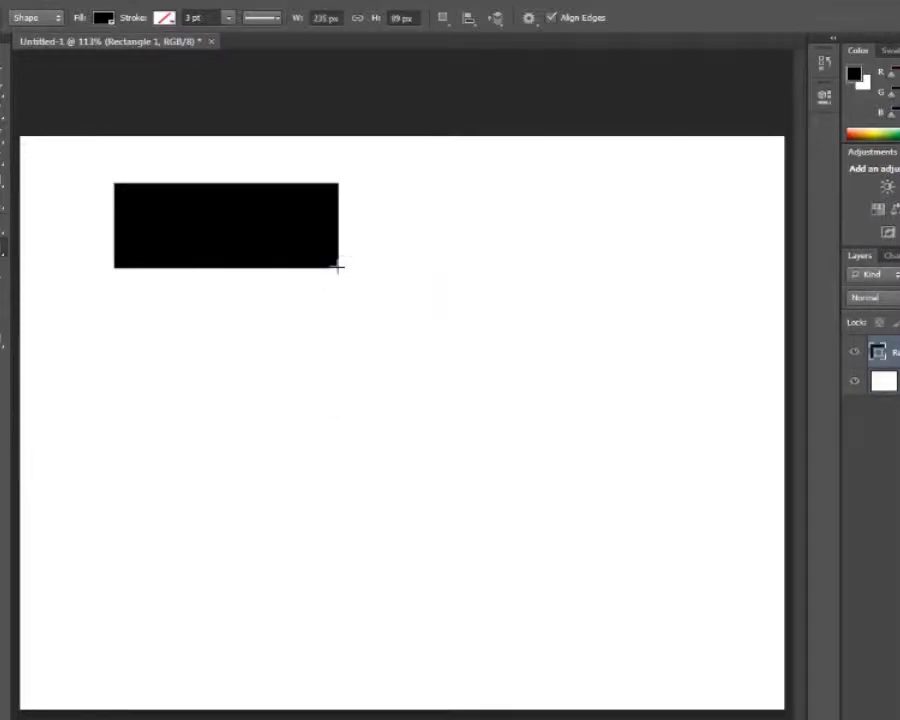
# - Constrain the Rectangle tool to squares and draw two, about 91 px below the first rectangle and about 140 px beside it
pyautogui.click(528, 18)
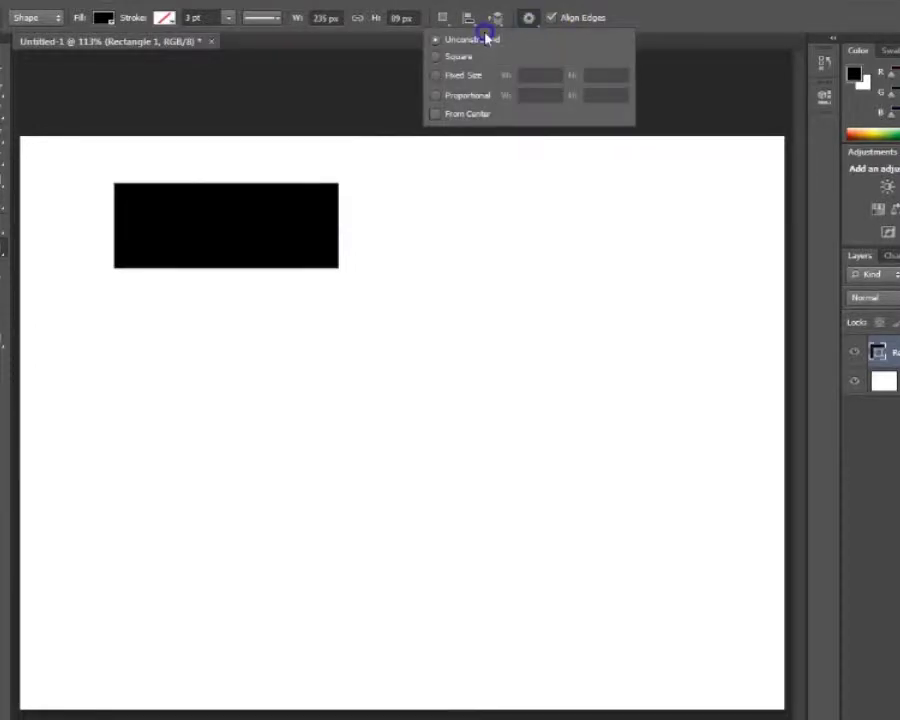
pyautogui.click(650, 4)
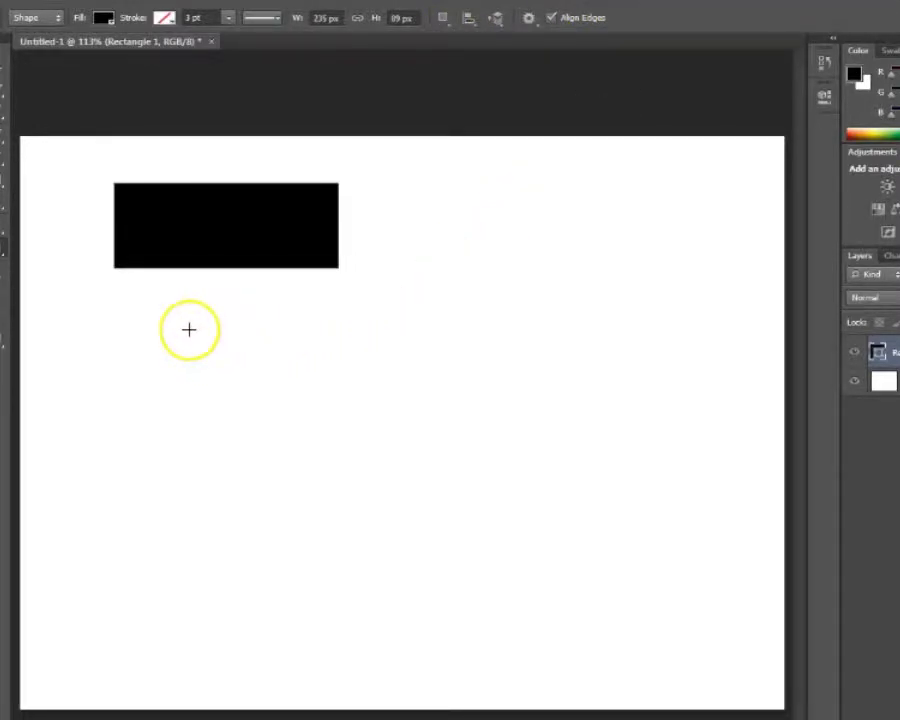
pyautogui.moveTo(188, 329); pyautogui.dragTo(306, 415)
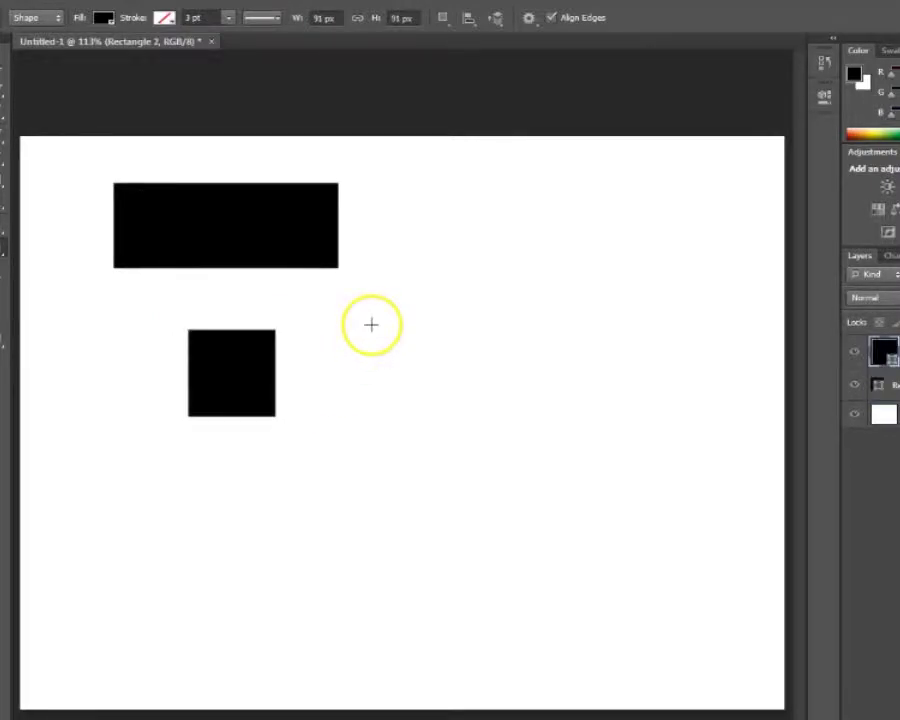
pyautogui.moveTo(381, 226); pyautogui.dragTo(608, 360)
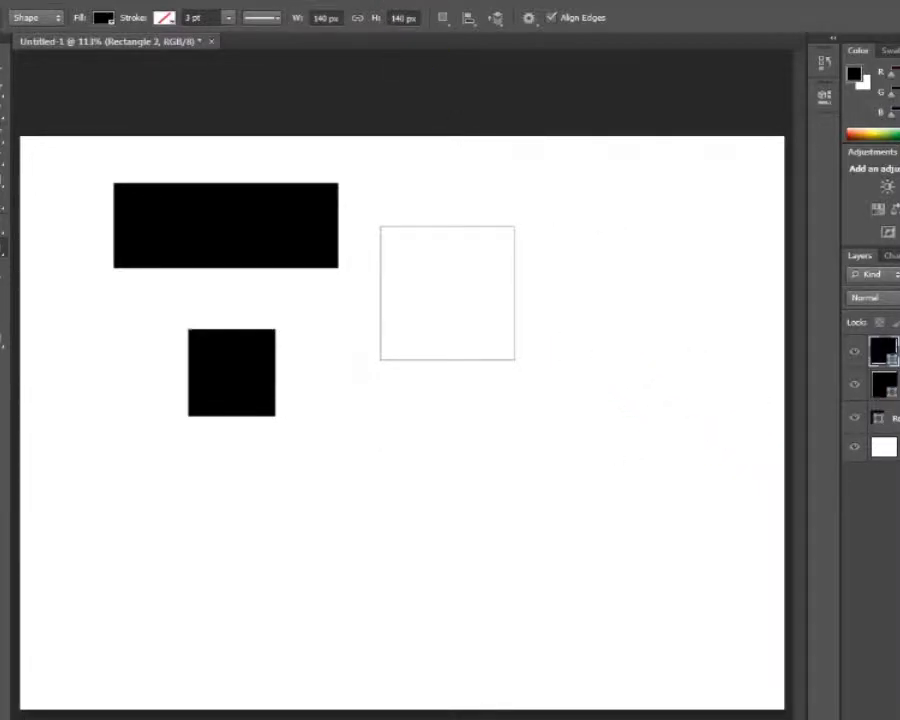
# - Switch the Rectangle tool to a fixed size of 150 by 170 px and place two rectangles on the canvas's right half
pyautogui.click(528, 18)
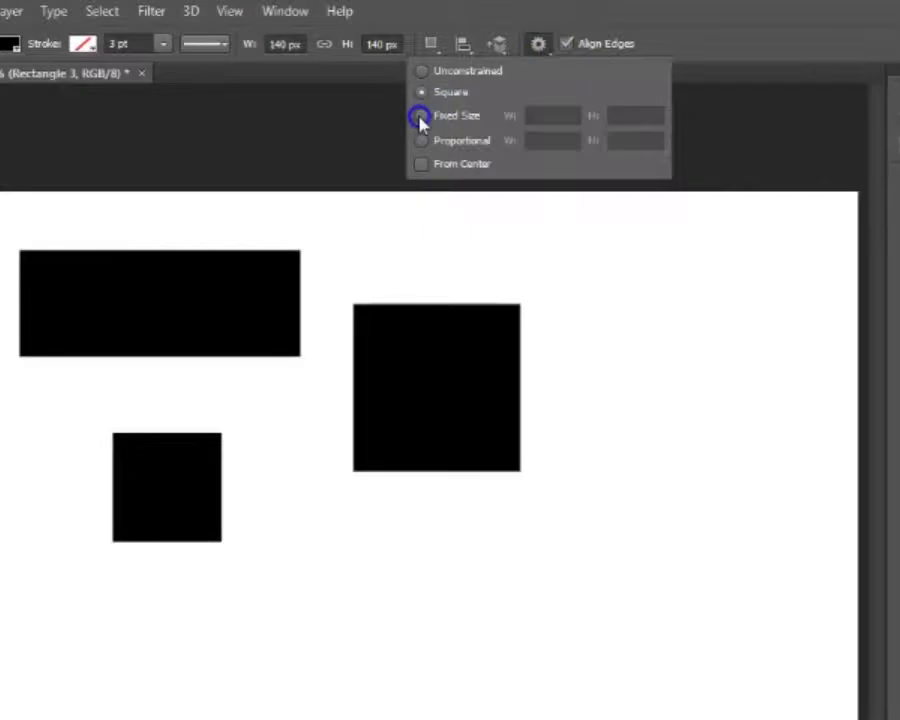
pyautogui.click(419, 117)
pyautogui.click(604, 113)
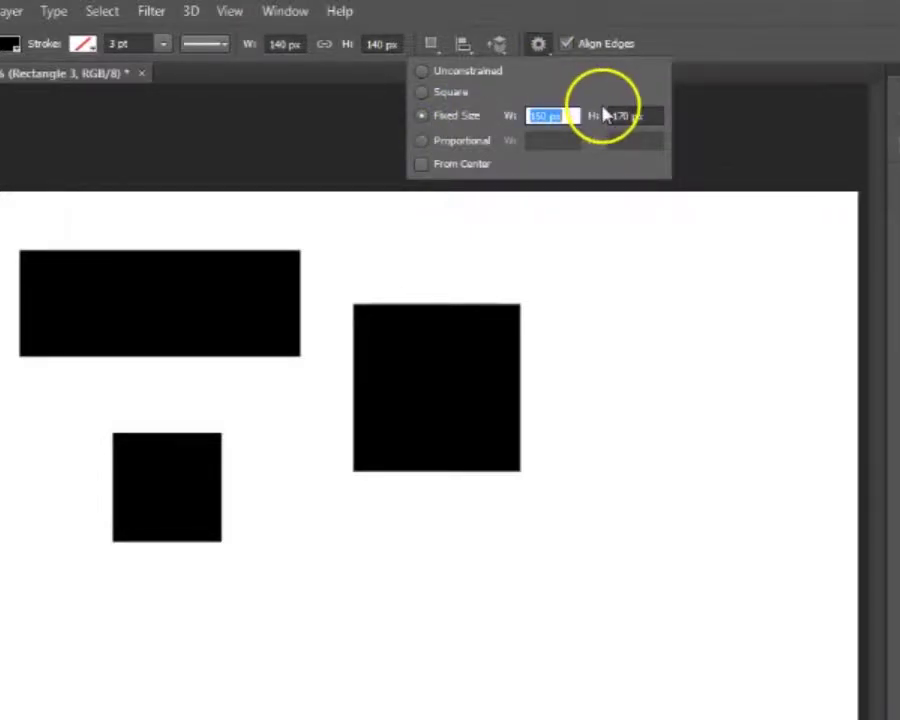
pyautogui.click(556, 115)
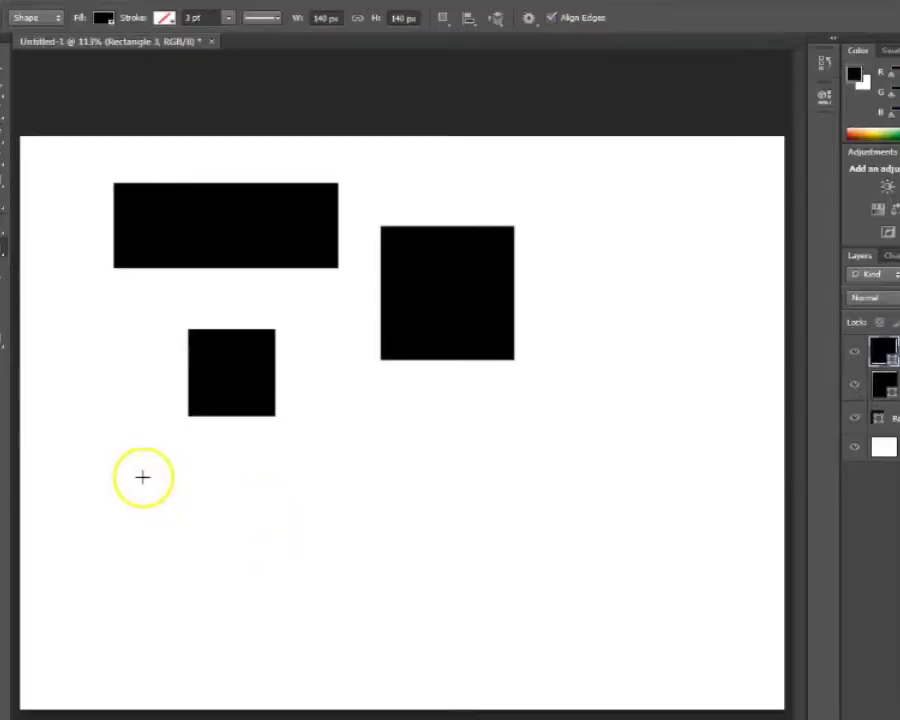
pyautogui.moveTo(142, 477); pyautogui.dragTo(581, 205)
pyautogui.moveTo(200, 488); pyautogui.dragTo(471, 422)
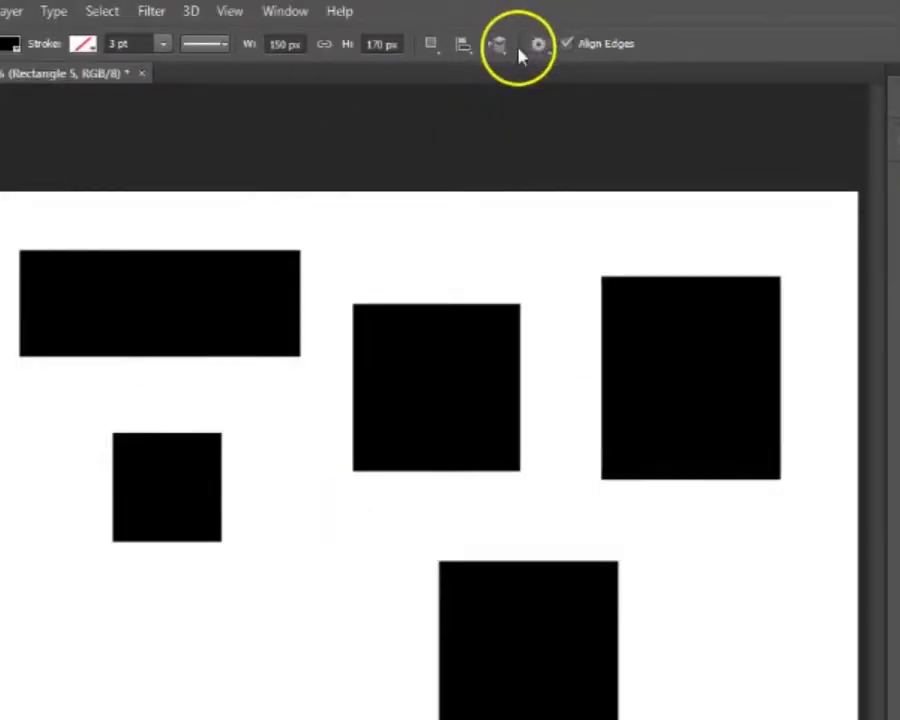
# - Set the fixed size to 200 by 150 px and place two rectangles on the canvas's left half
pyautogui.click(528, 18)
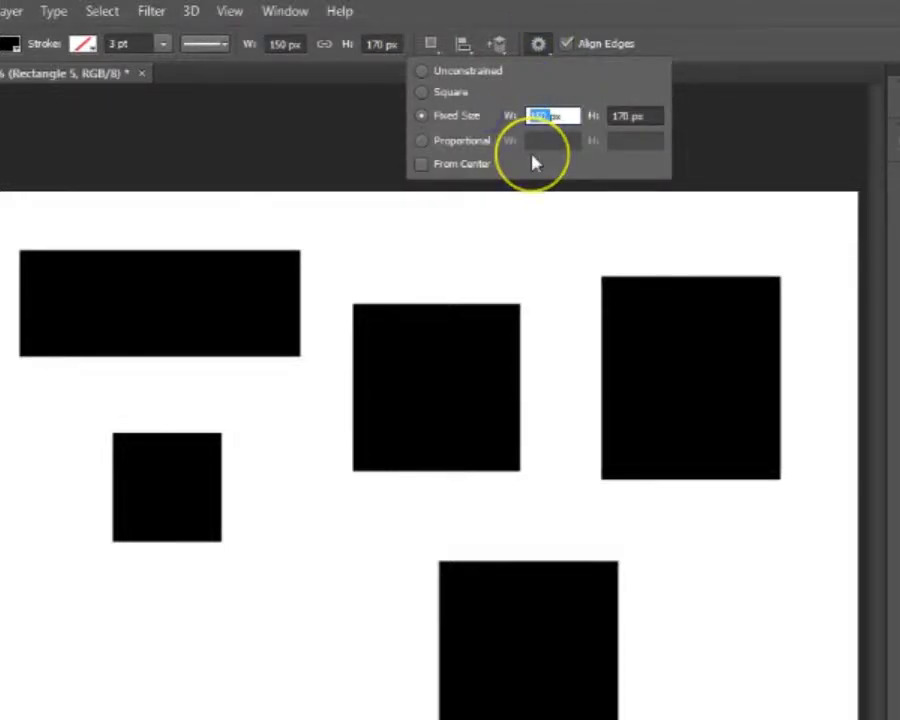
pyautogui.write('300')
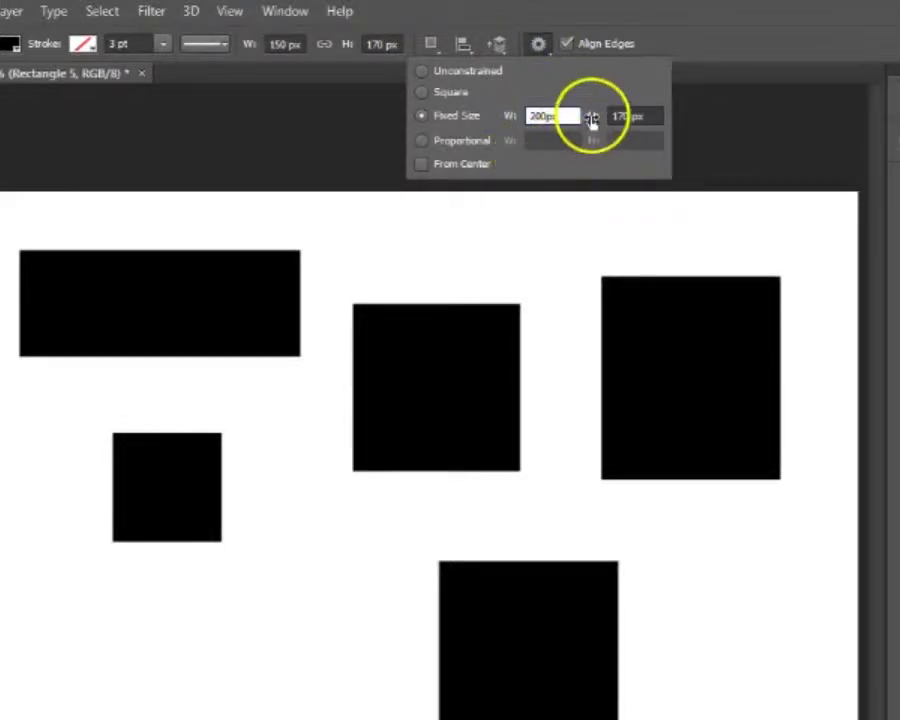
pyautogui.doubleClick(614, 115)
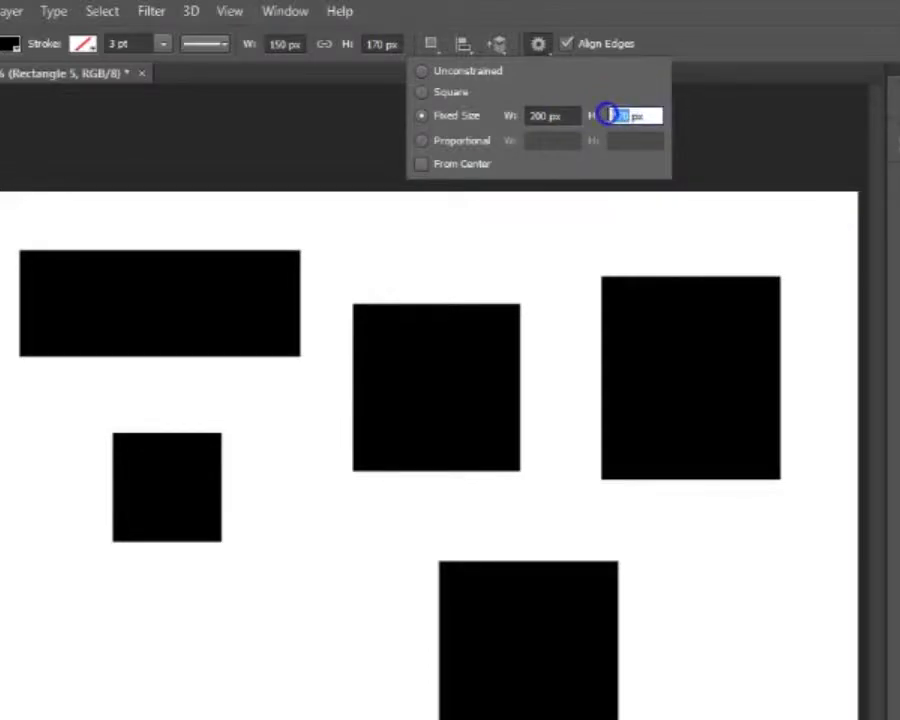
pyautogui.click(705, 183)
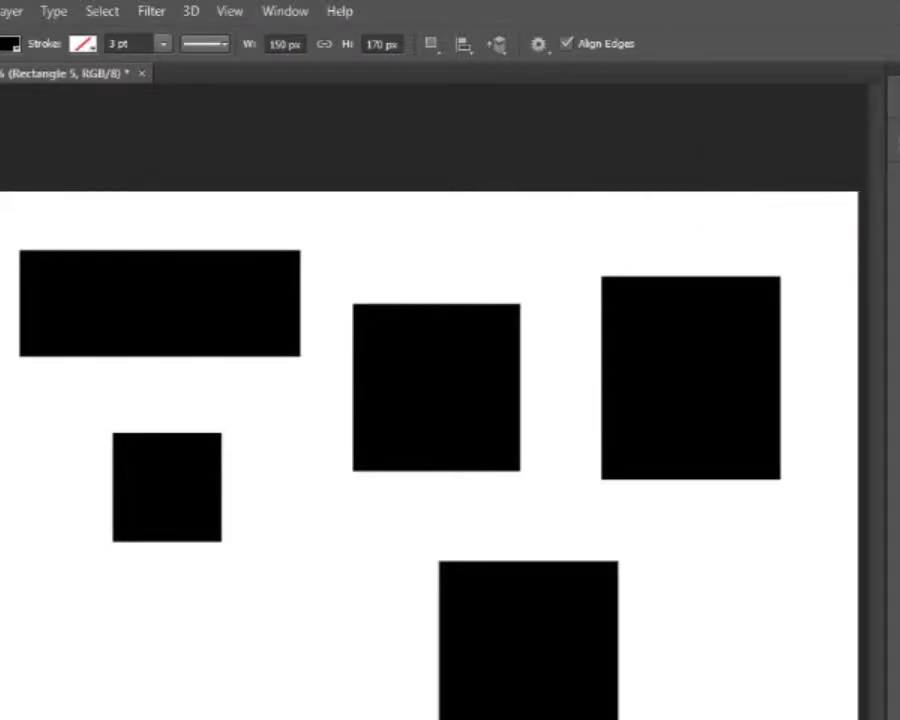
pyautogui.moveTo(53, 719); pyautogui.dragTo(90, 688)
pyautogui.moveTo(131, 548); pyautogui.dragTo(131, 548)
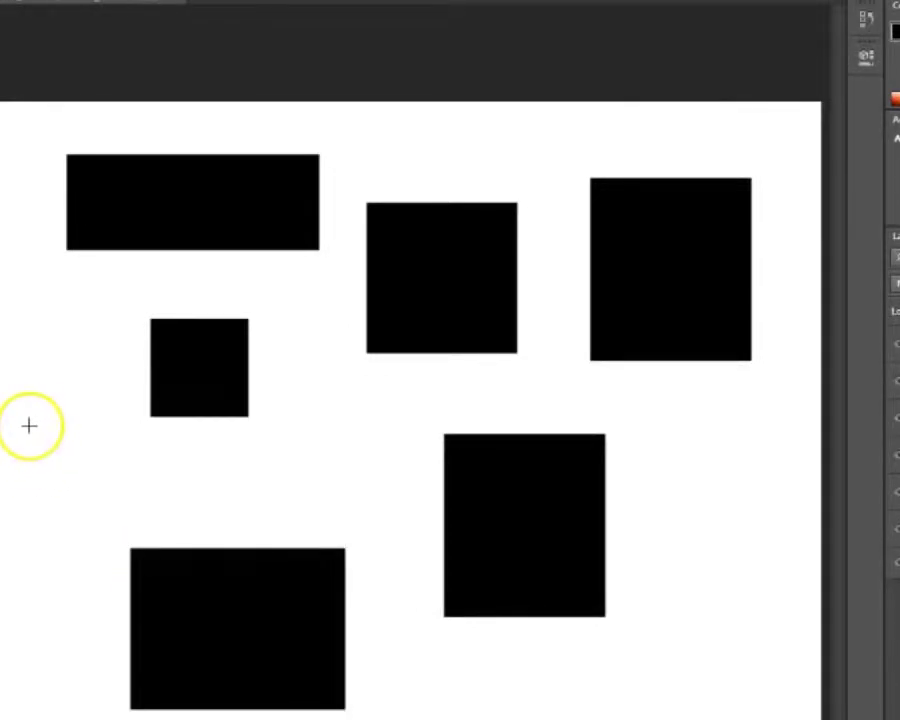
pyautogui.moveTo(30, 426); pyautogui.dragTo(36, 324)
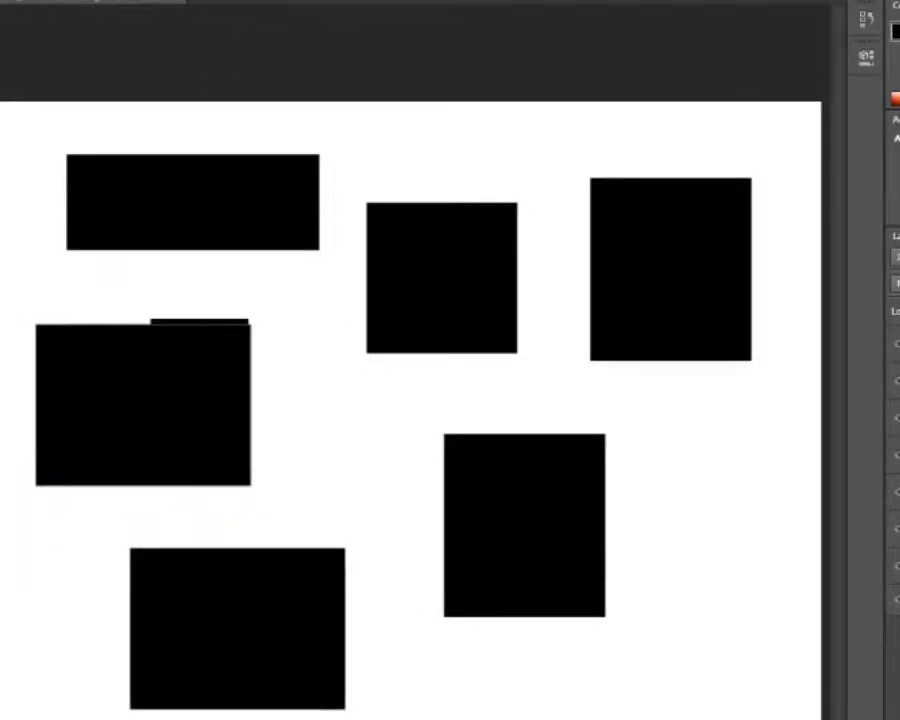
# - Constrain the Rectangle tool to 1:1 proportions and draw a shape about 82 px wide near the canvas centre
pyautogui.click(538, 2)
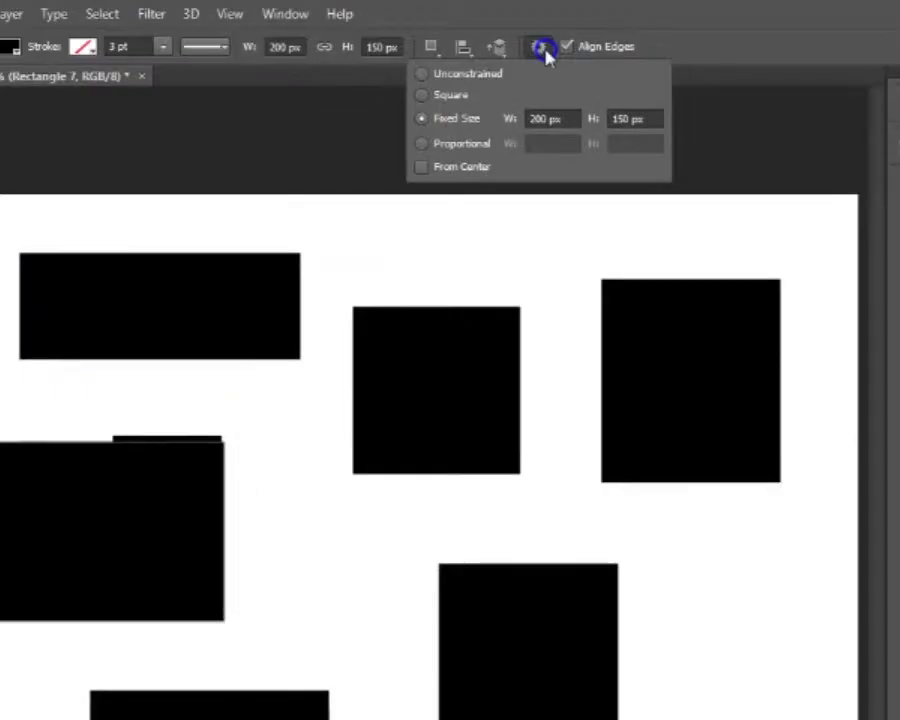
pyautogui.click(424, 145)
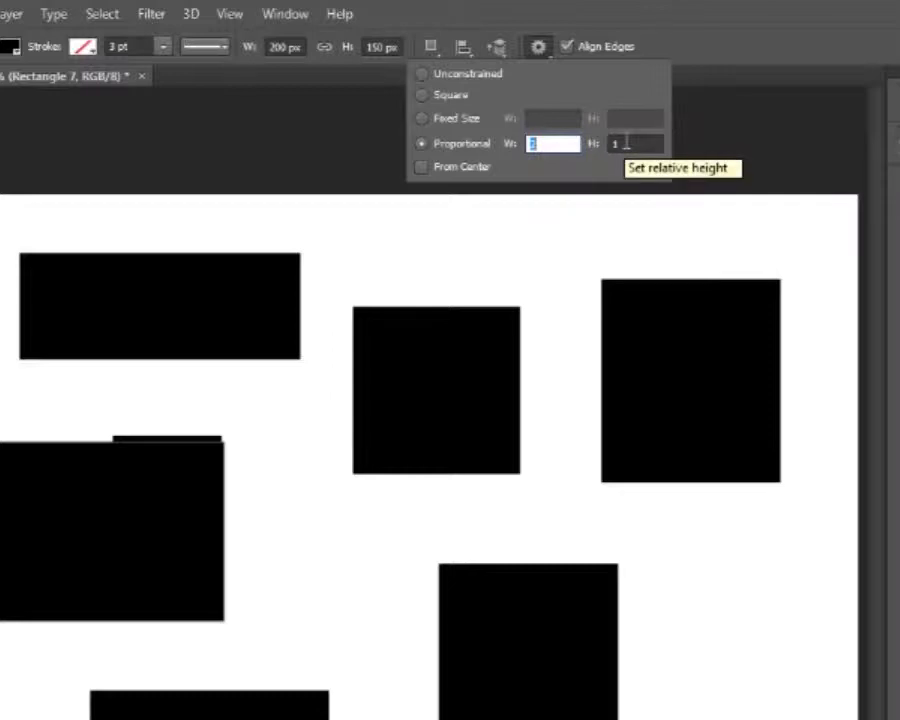
pyautogui.moveTo(573, 147); pyautogui.dragTo(522, 150)
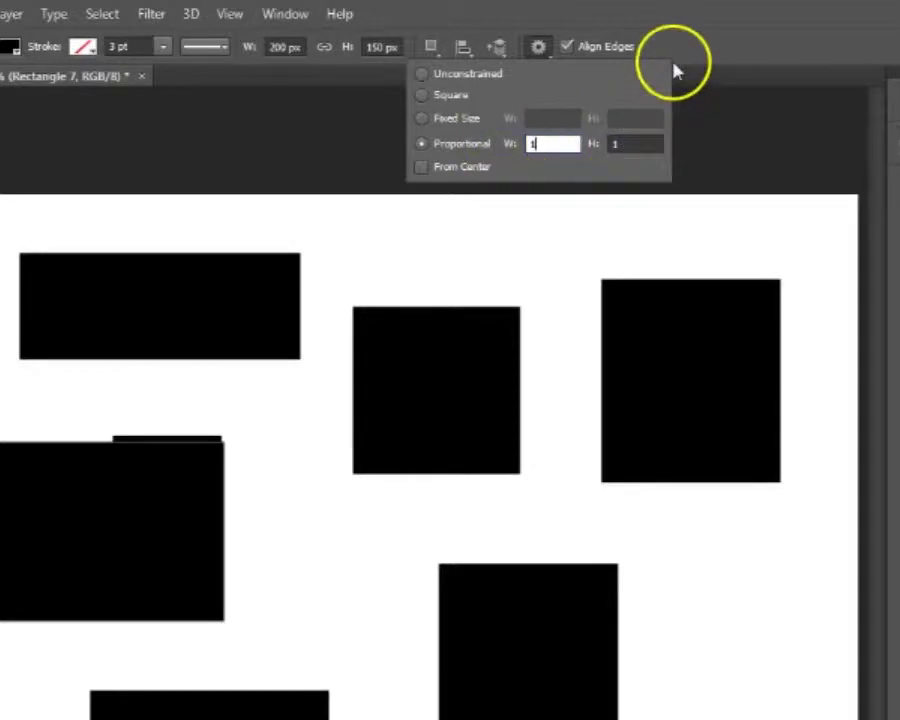
pyautogui.click(694, 27)
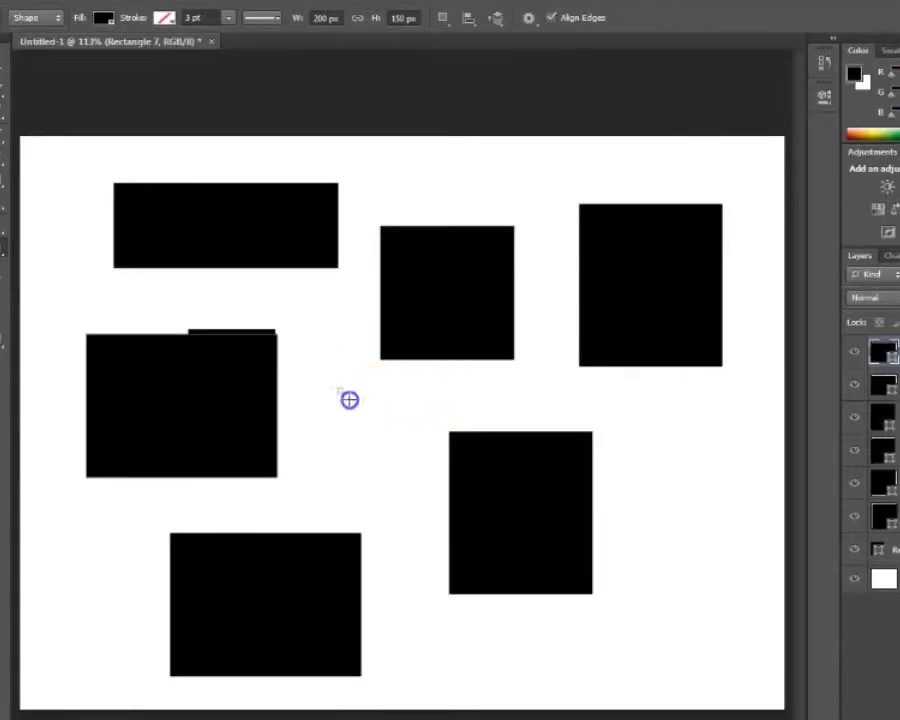
pyautogui.moveTo(338, 388); pyautogui.dragTo(460, 466)
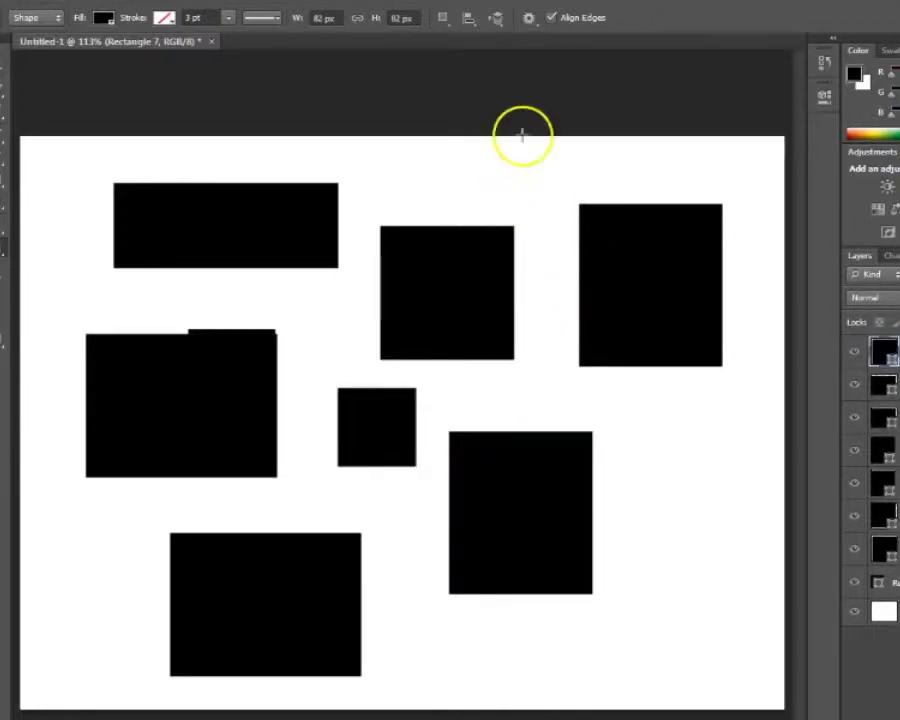
# - Set the proportional width to 2 against height 1 and draw two rectangles, about 180 by 90 px and 186 by 93 px
pyautogui.click(528, 17)
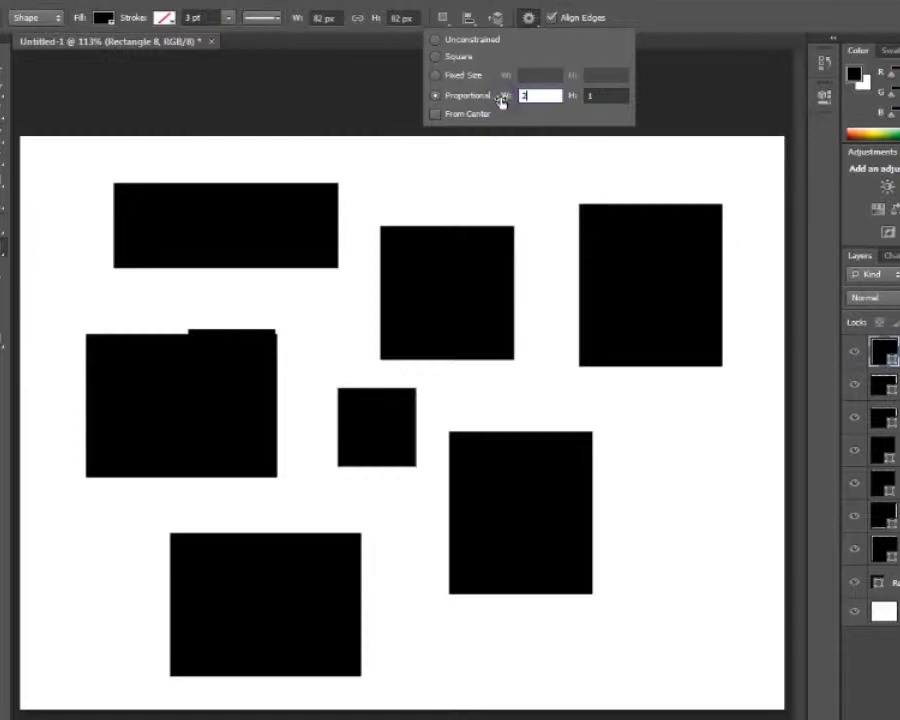
pyautogui.press('Return')
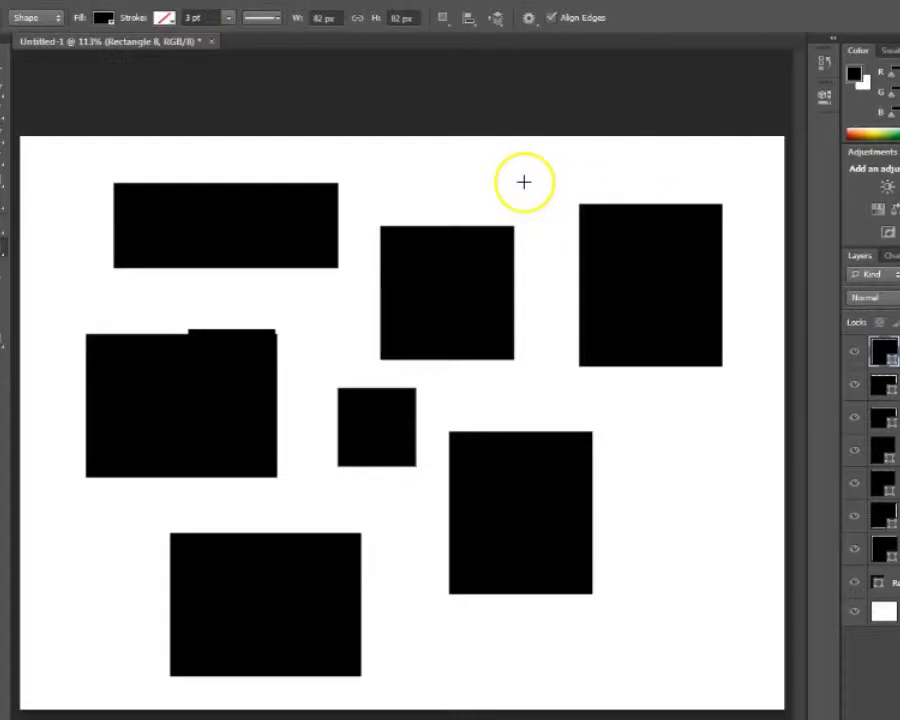
pyautogui.click(397, 172)
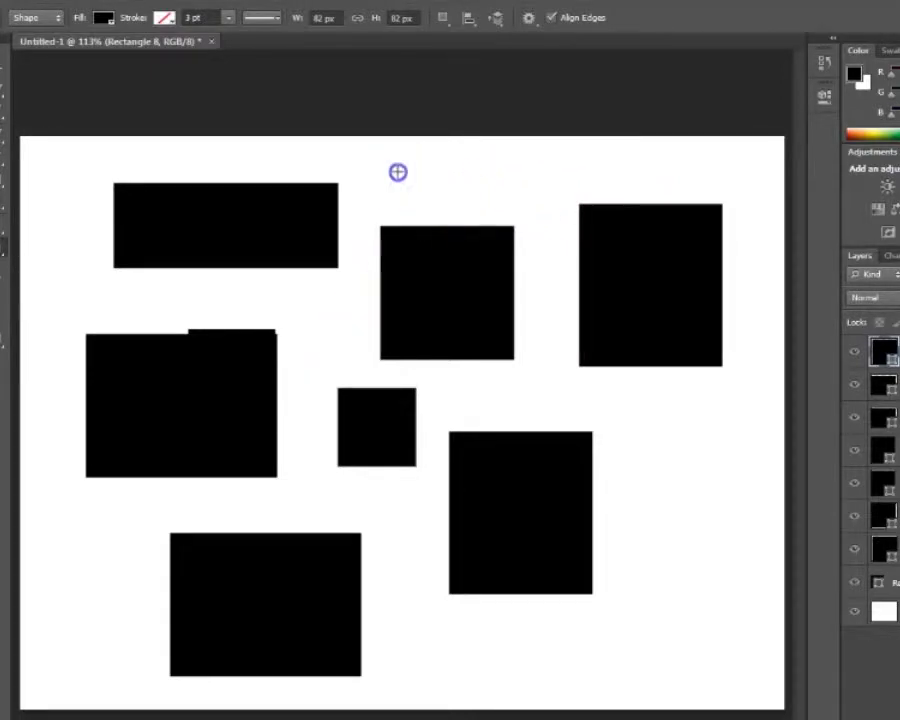
pyautogui.moveTo(397, 172); pyautogui.dragTo(598, 257)
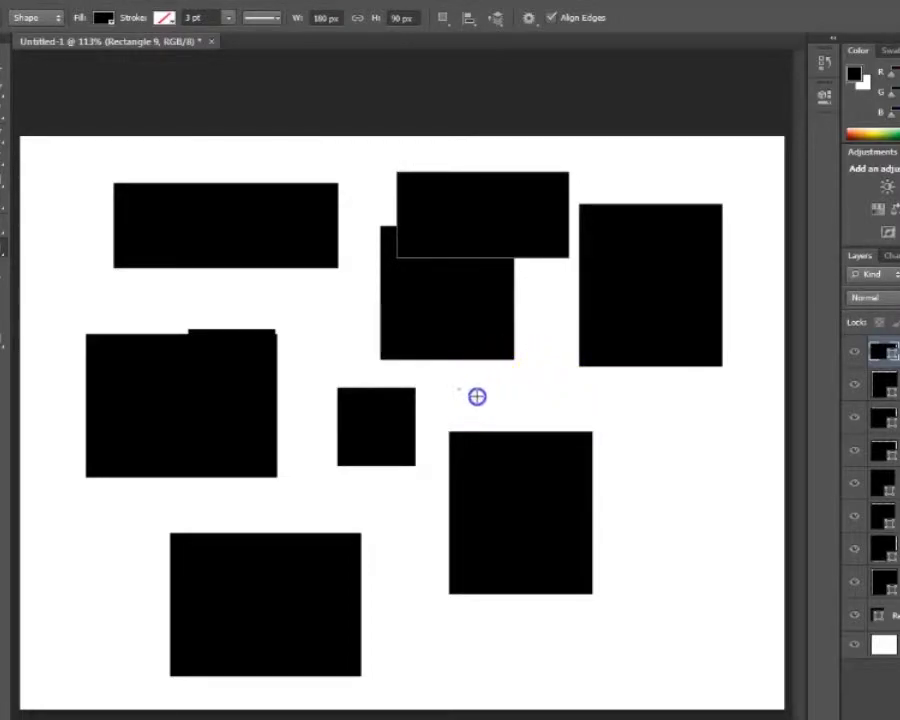
pyautogui.moveTo(477, 396); pyautogui.dragTo(666, 480)
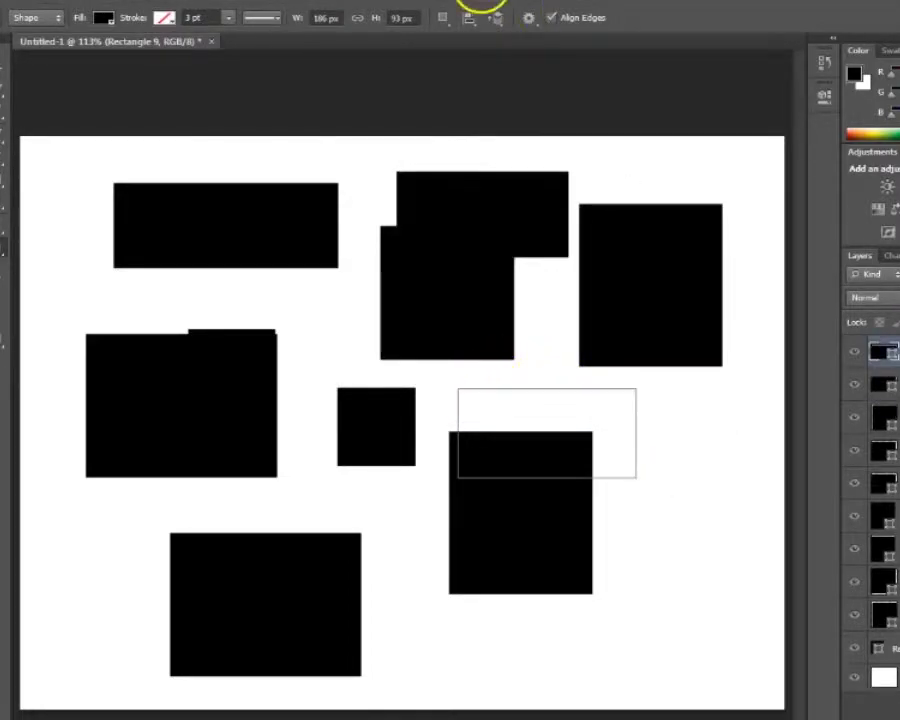
# - Enable From Center with 2:1 proportions and draw a rectangle about 144 by 72 px outward from a point below the first rectangle
pyautogui.click(528, 17)
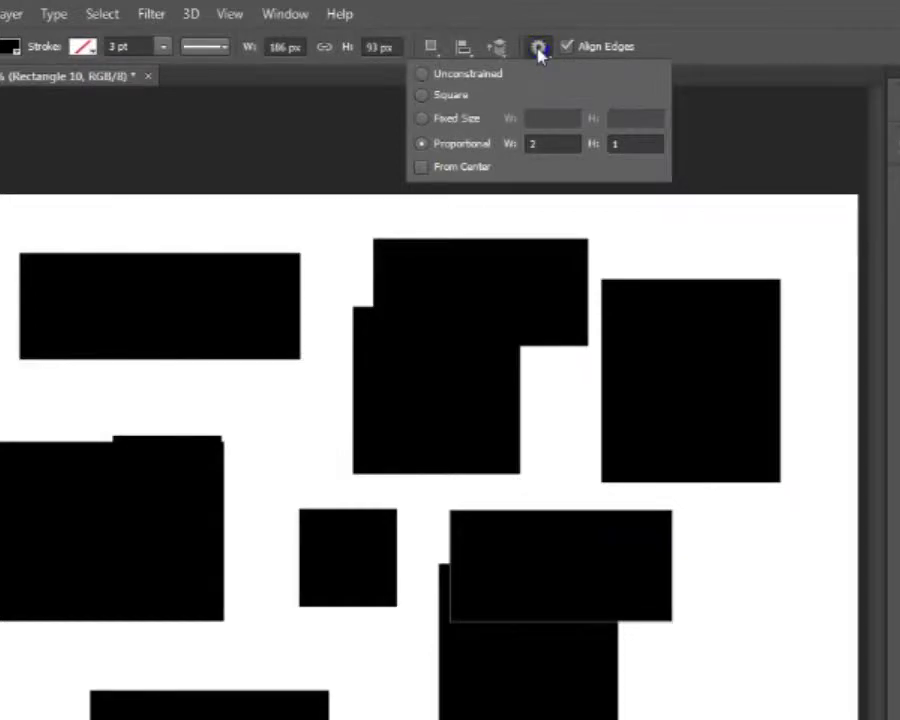
pyautogui.click(419, 167)
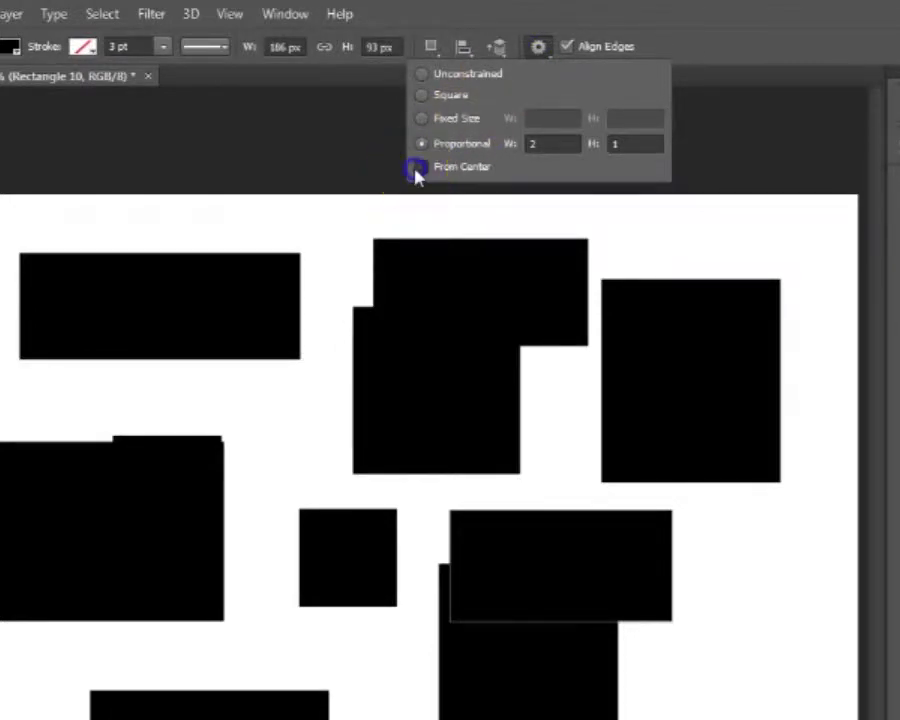
pyautogui.click(421, 119)
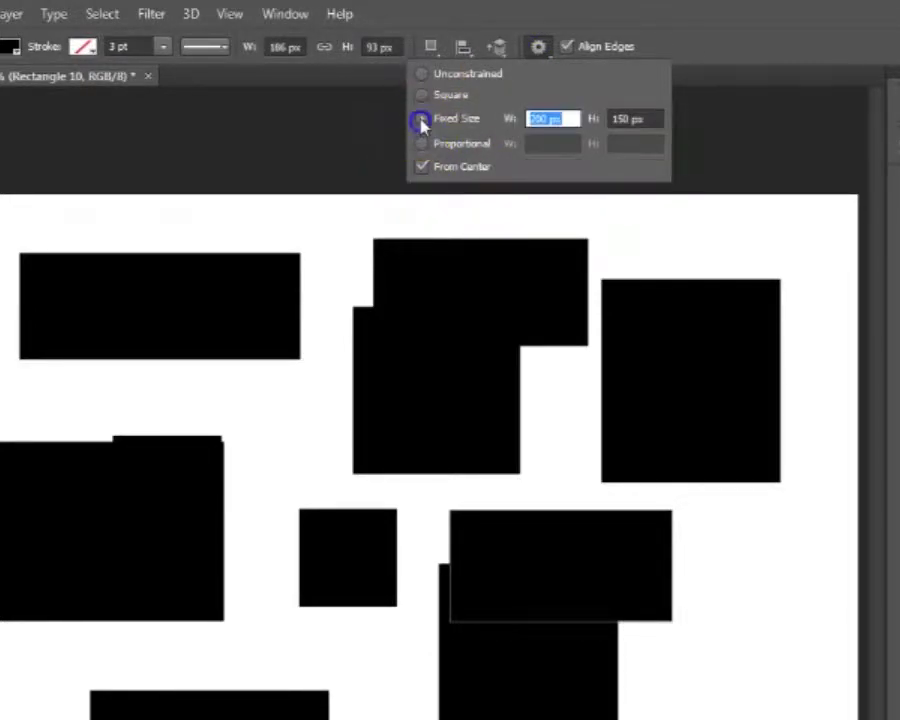
pyautogui.click(423, 95)
pyautogui.click(421, 145)
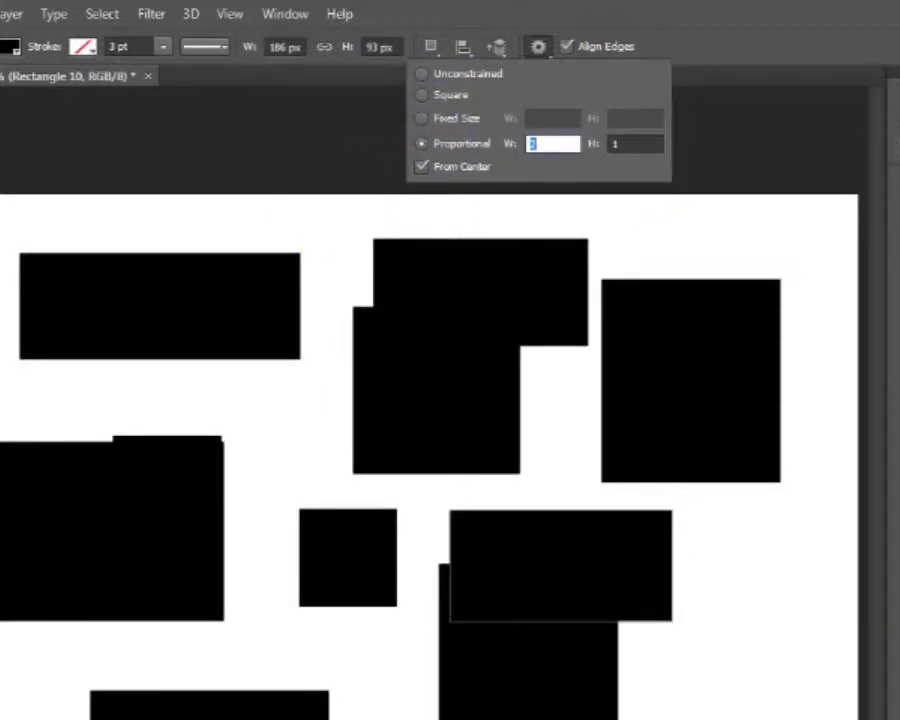
pyautogui.click(374, 348)
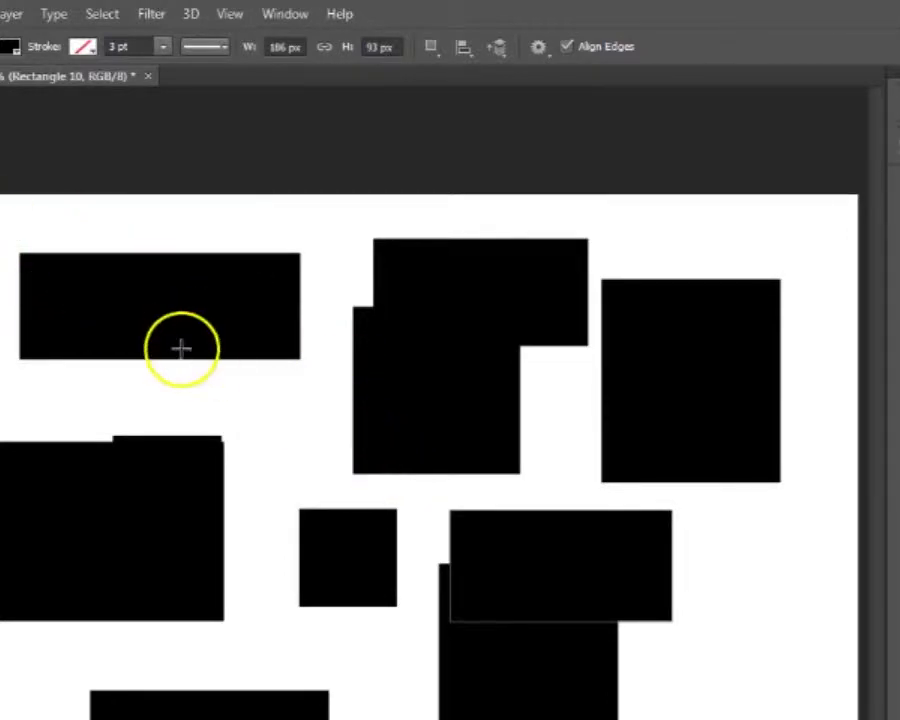
pyautogui.moveTo(130, 384); pyautogui.dragTo(290, 422)
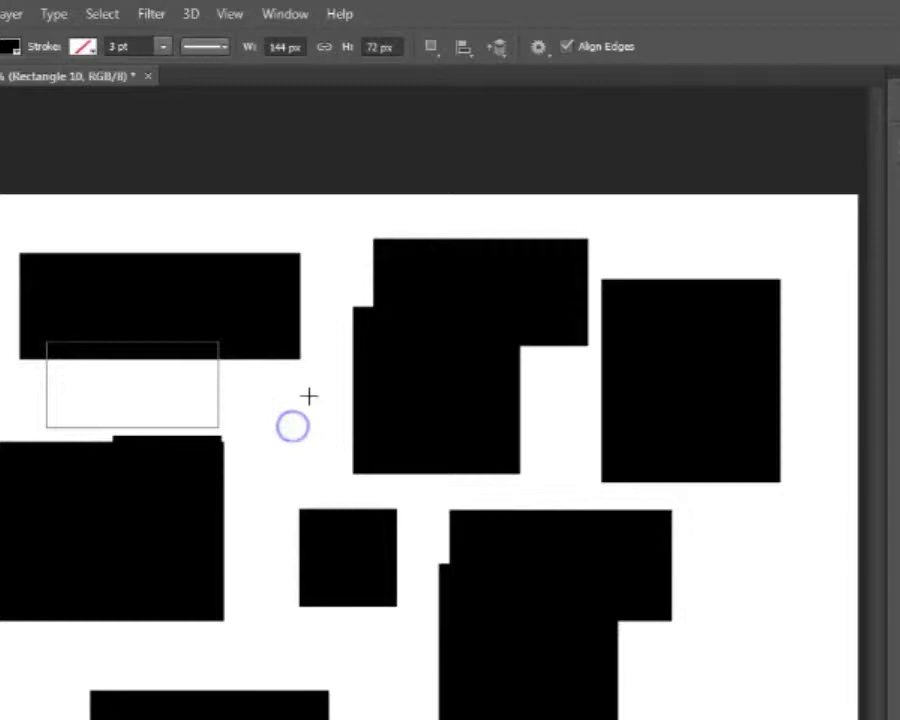
# - Disable From Center and draw two more 2:1 rectangles along the canvas's upper part, the second about 118 by 59 px
pyautogui.click(536, 45)
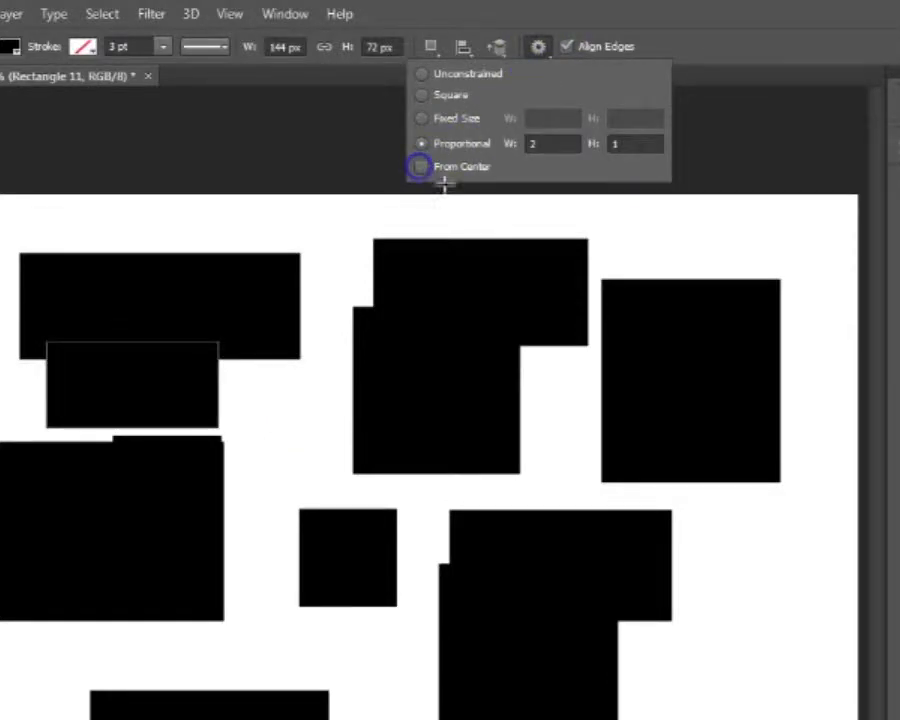
pyautogui.click(418, 167)
pyautogui.click(684, 16)
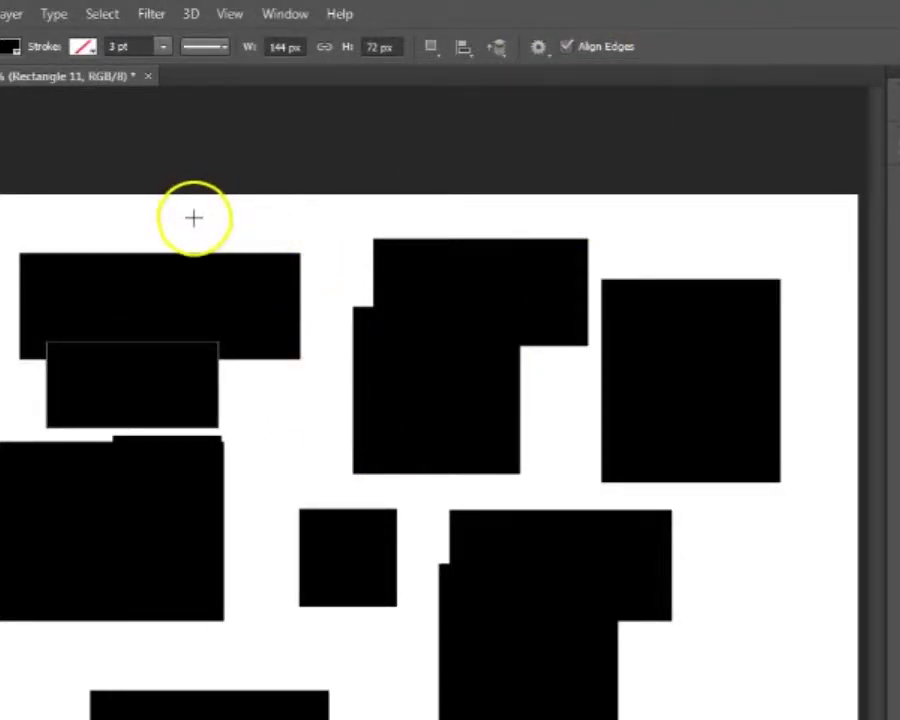
pyautogui.moveTo(194, 217); pyautogui.dragTo(520, 362)
pyautogui.moveTo(709, 232); pyautogui.dragTo(528, 299)
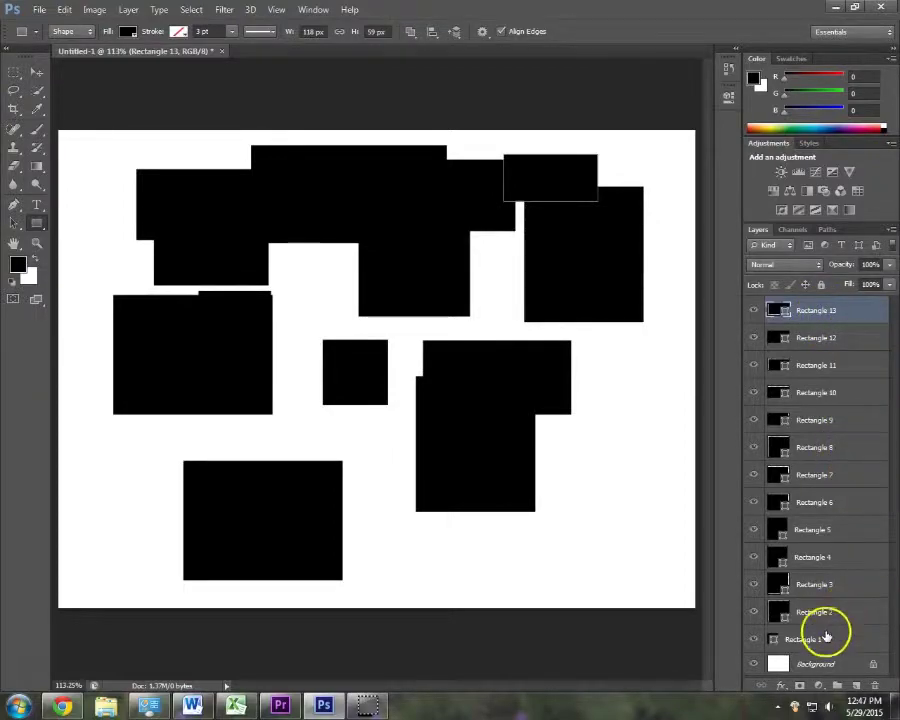
# - Delete all the rectangle shape layers above the Background and switch to the Rounded Rectangle tool
pyautogui.keyDown('shift'); pyautogui.click(825, 636); pyautogui.keyUp('shift')
pyautogui.press('Delete')
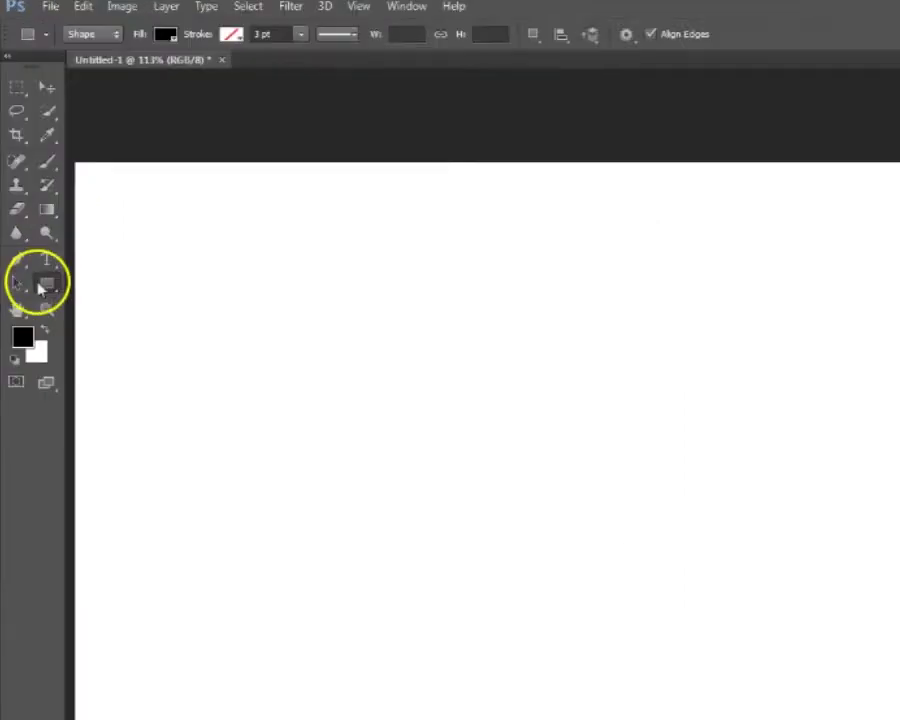
pyautogui.click(35, 222)
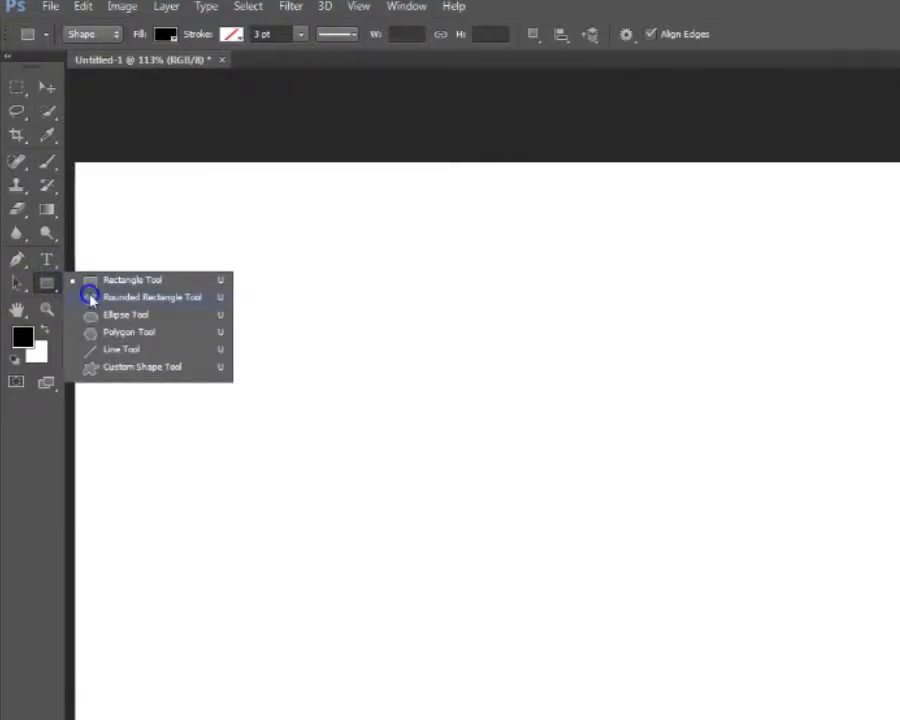
pyautogui.click(90, 297)
# - Set the corner radius to 0 px and draw two unconstrained shapes, about 170 by 85 px and 61 by 49 px
pyautogui.click(623, 37)
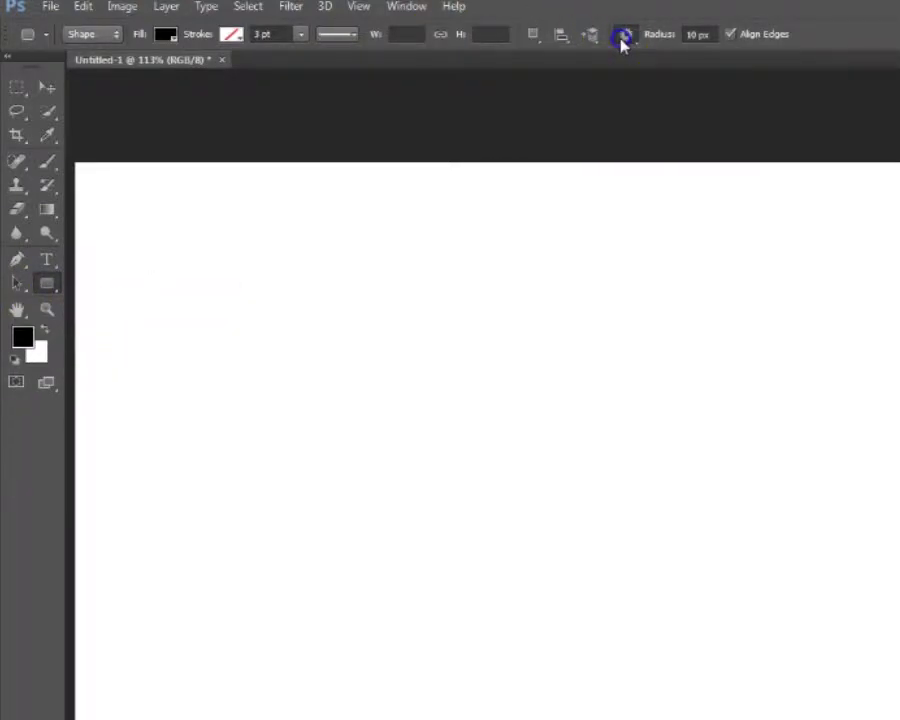
pyautogui.click(537, 66)
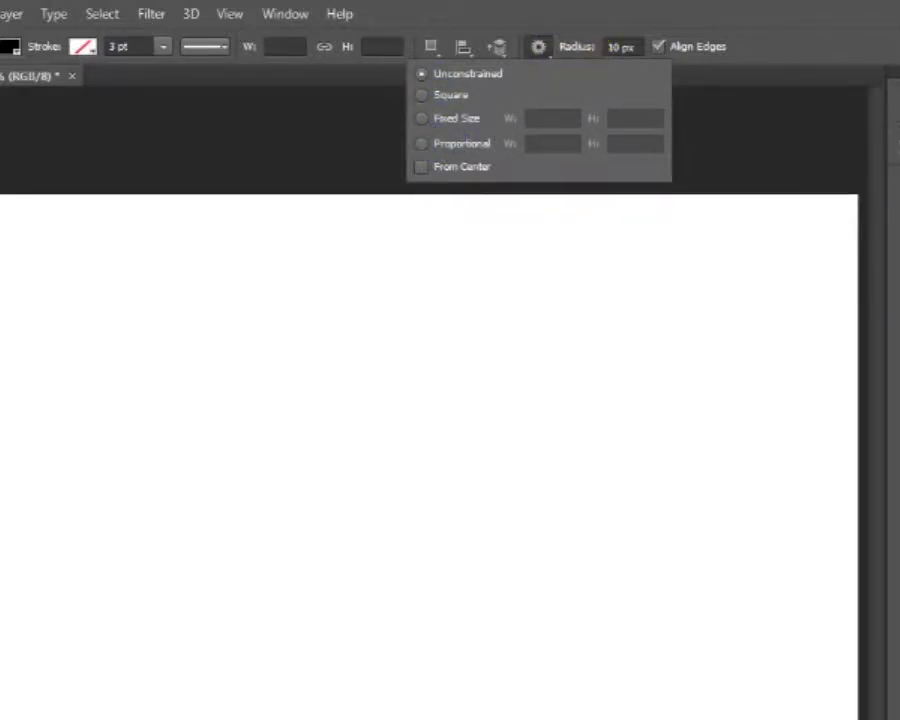
pyautogui.click(637, 48)
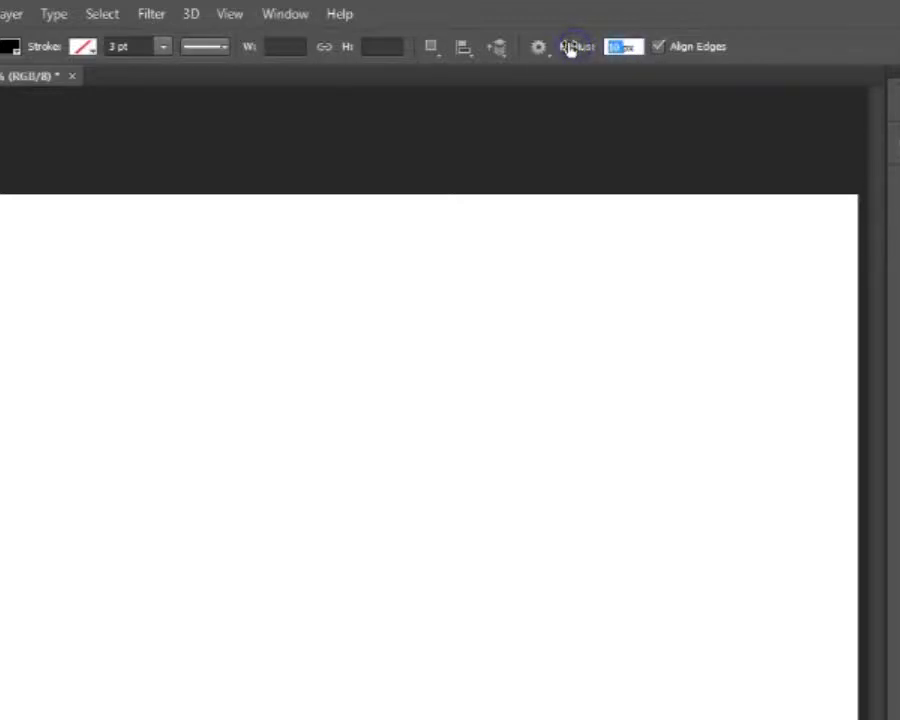
pyautogui.press('Return')
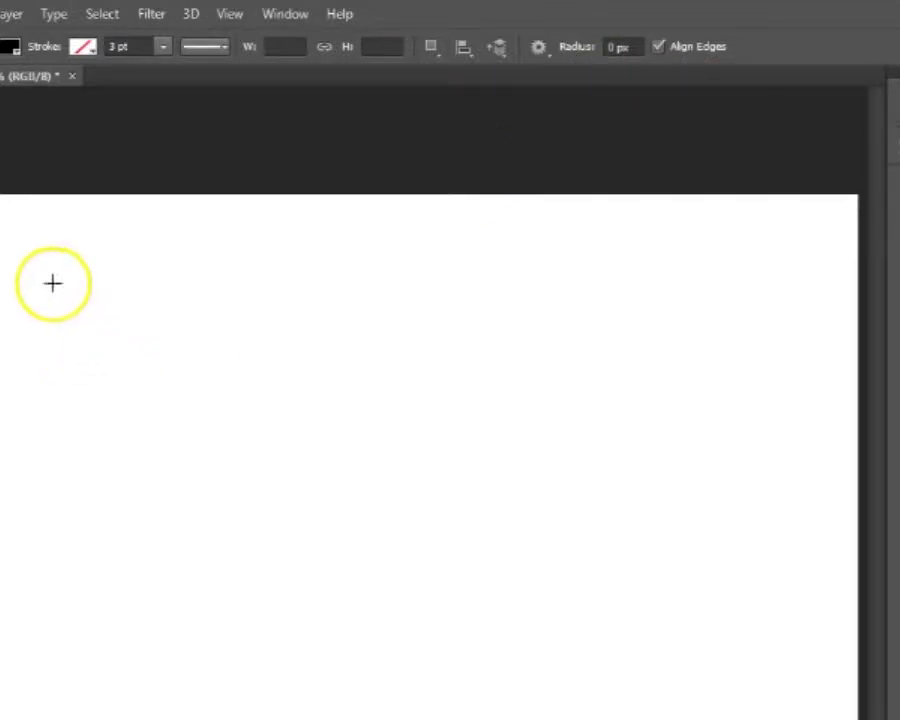
pyautogui.moveTo(27, 260); pyautogui.dragTo(228, 358)
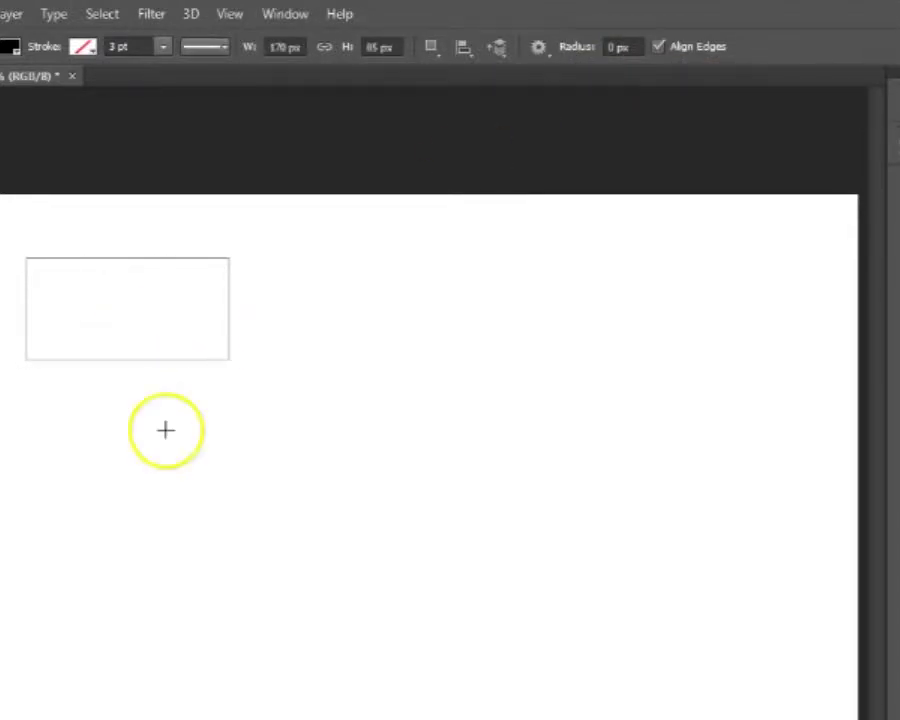
pyautogui.moveTo(20, 388); pyautogui.dragTo(92, 445)
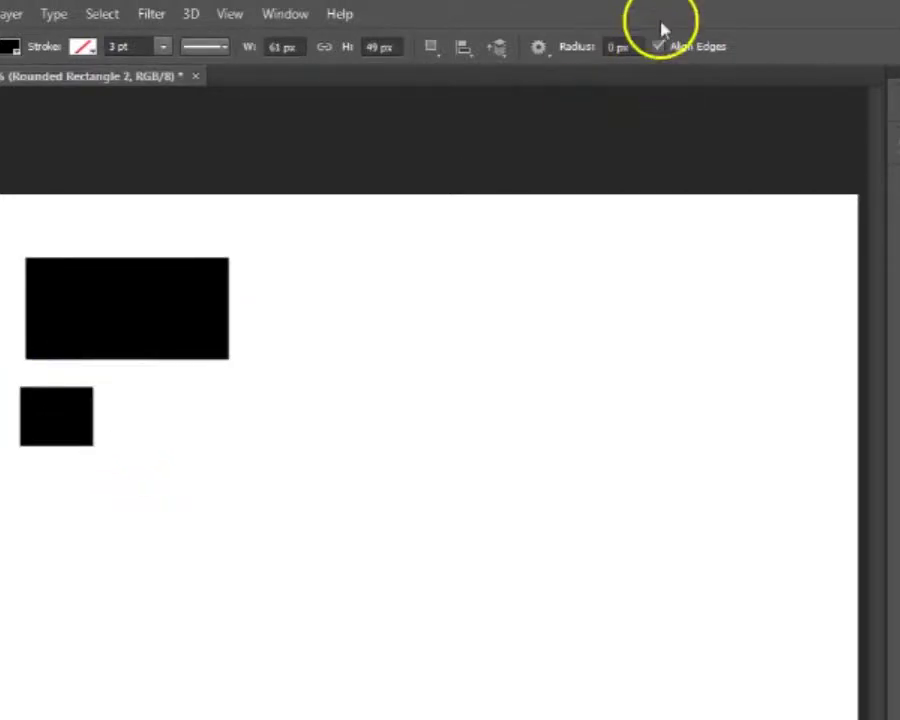
# - Set the corner radius to 10 px and draw two rounded rectangles, about 130 by 76 px and 111 by 66 px
pyautogui.click(605, 47)
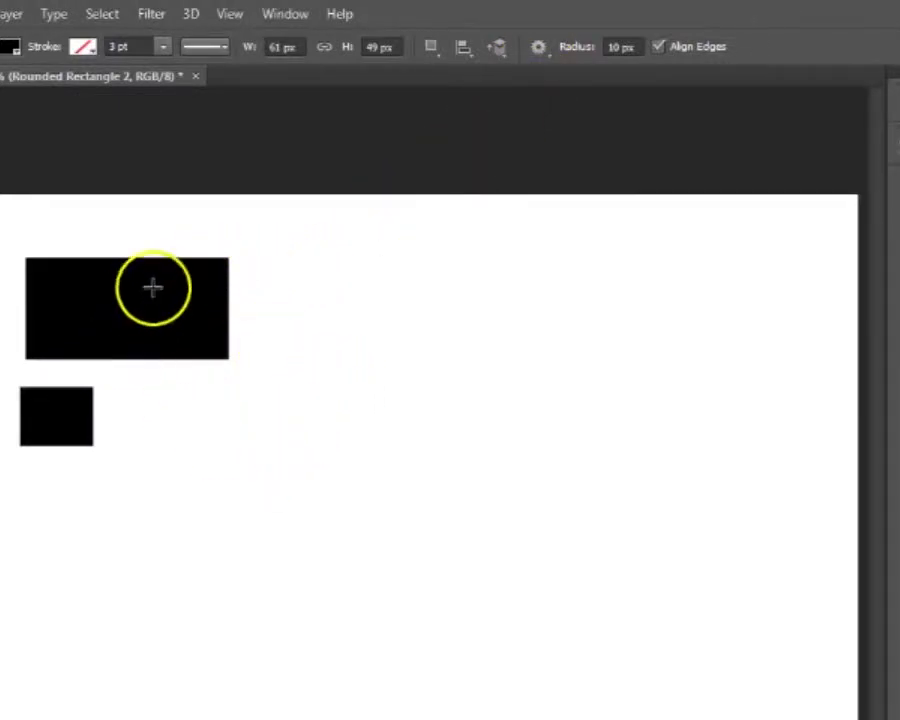
pyautogui.moveTo(296, 249); pyautogui.dragTo(446, 337)
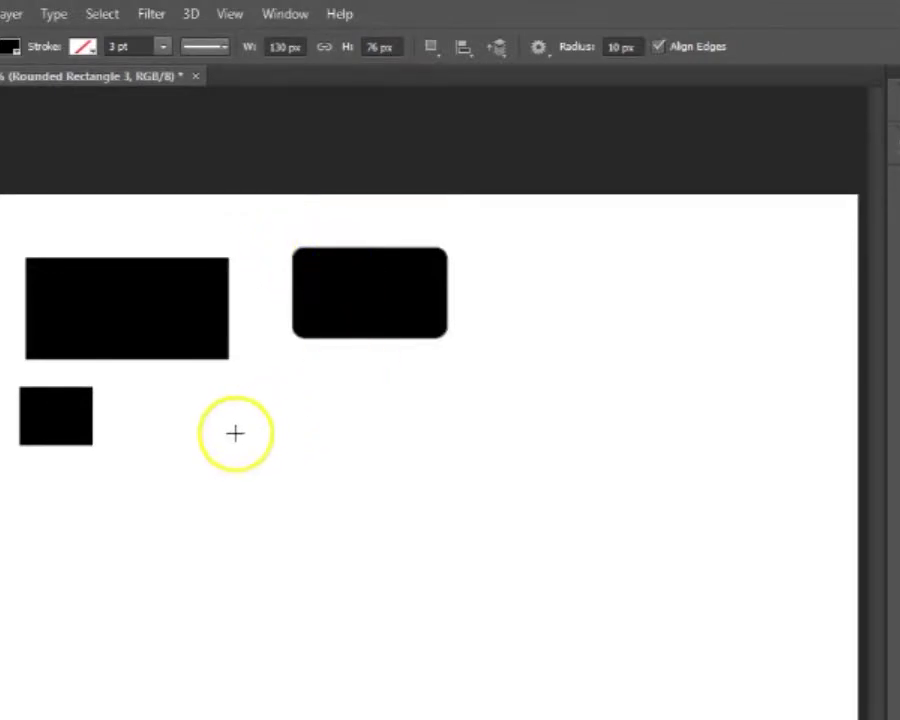
pyautogui.moveTo(32, 520); pyautogui.dragTo(164, 597)
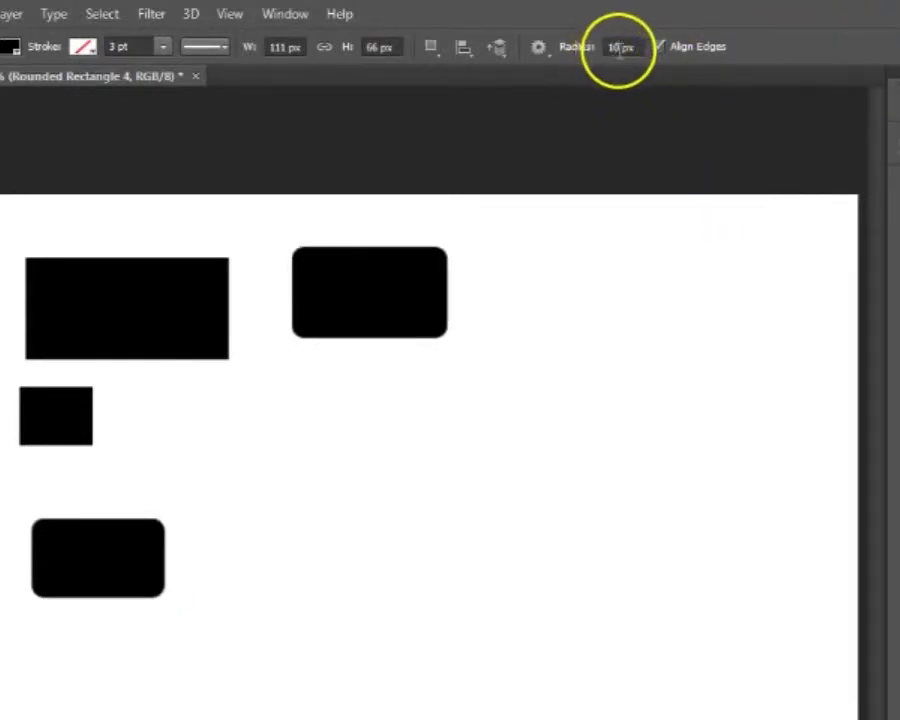
# - Set the corner radius to 45 px and draw two large rounded rectangles one below the other, the second about 251 by 114 px
pyautogui.click(587, 47)
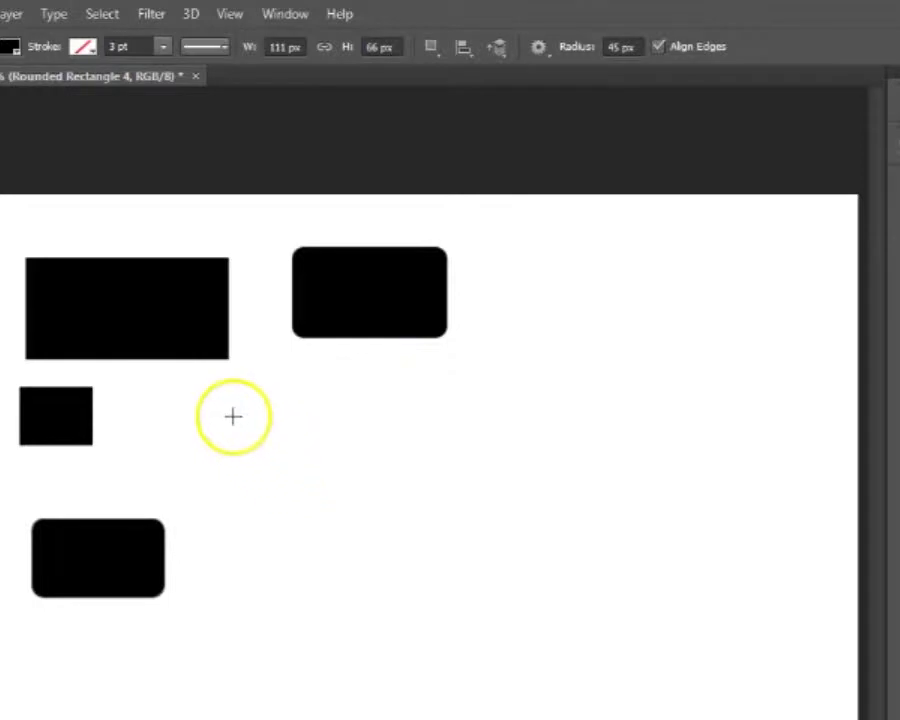
pyautogui.moveTo(219, 412); pyautogui.dragTo(521, 552)
pyautogui.moveTo(240, 608); pyautogui.dragTo(537, 719)
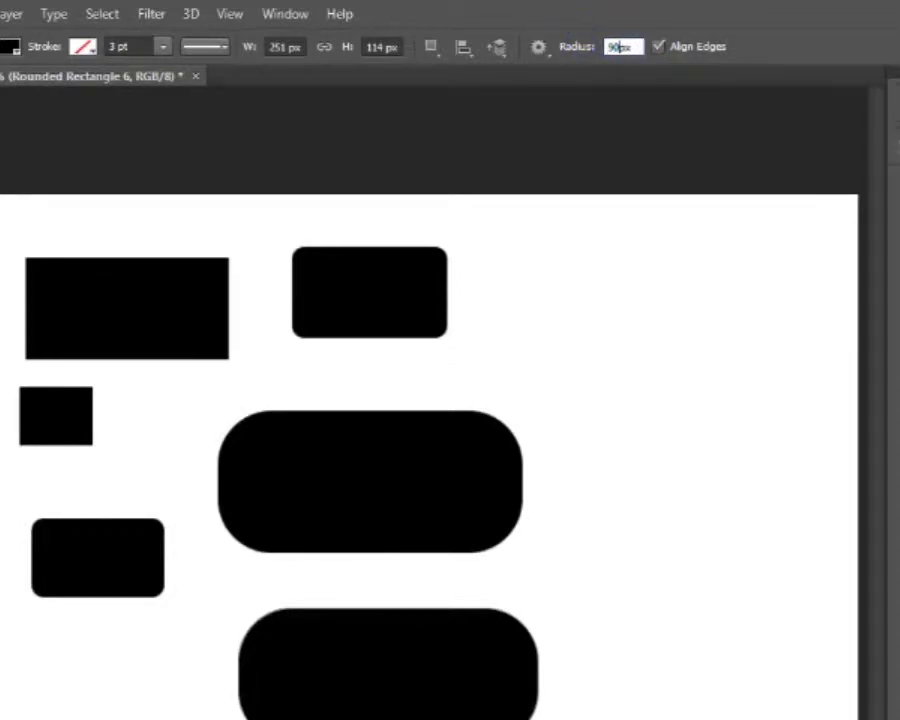
# - With a 90 px corner radius, draw a shape about 77 by 74 px and, with From Center enabled, another about 132 by 156 px
pyautogui.moveTo(538, 283); pyautogui.dragTo(626, 369)
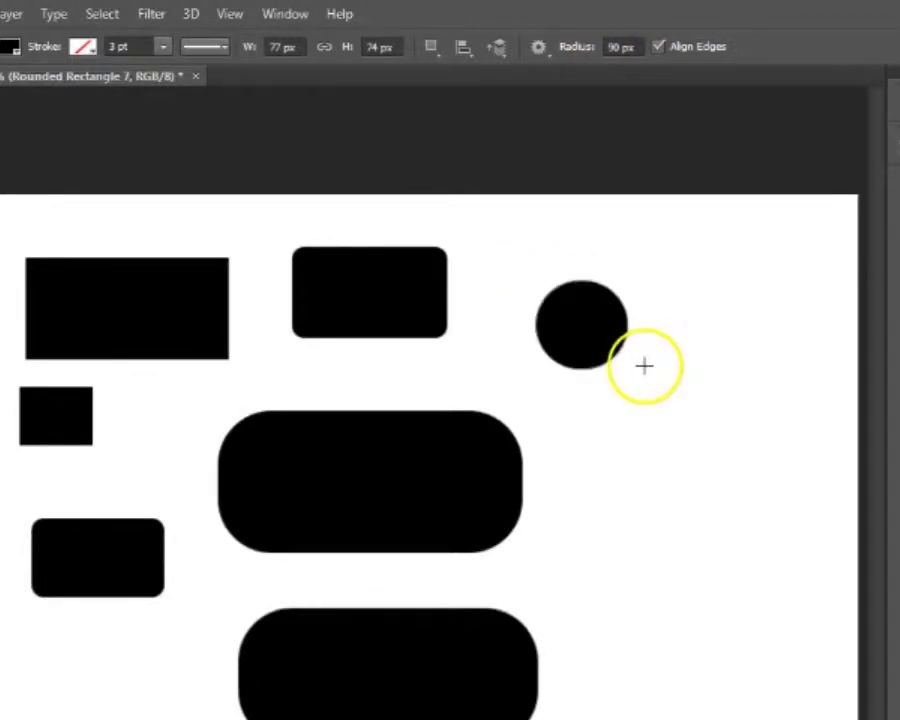
pyautogui.click(545, 52)
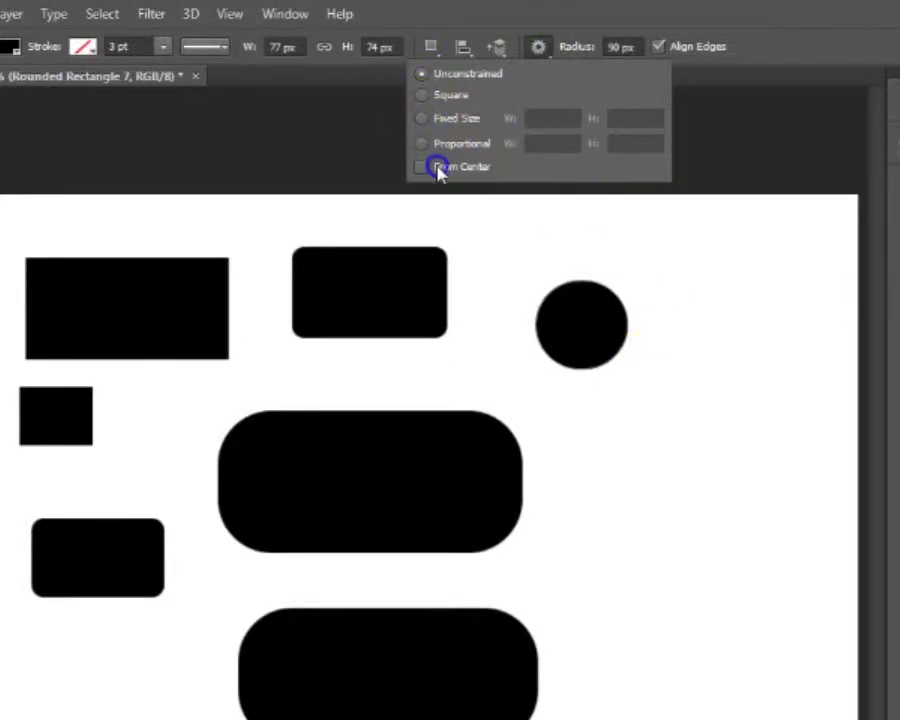
pyautogui.click(423, 168)
pyautogui.moveTo(685, 253); pyautogui.dragTo(762, 344)
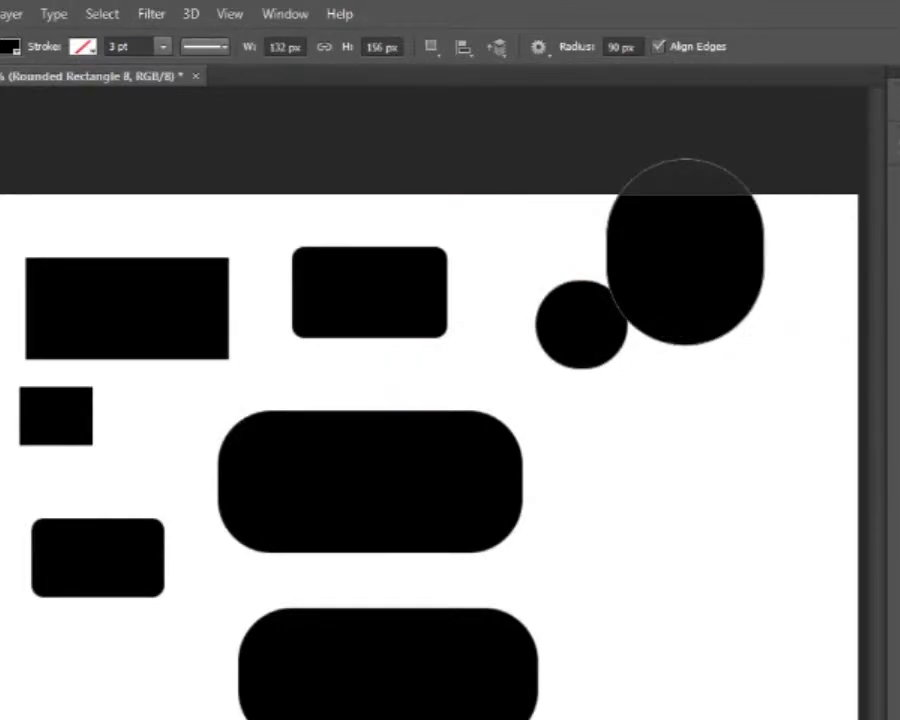
# - Switch to the Ellipse tool and delete all the rounded rectangle layers
pyautogui.rightClick(52, 327)
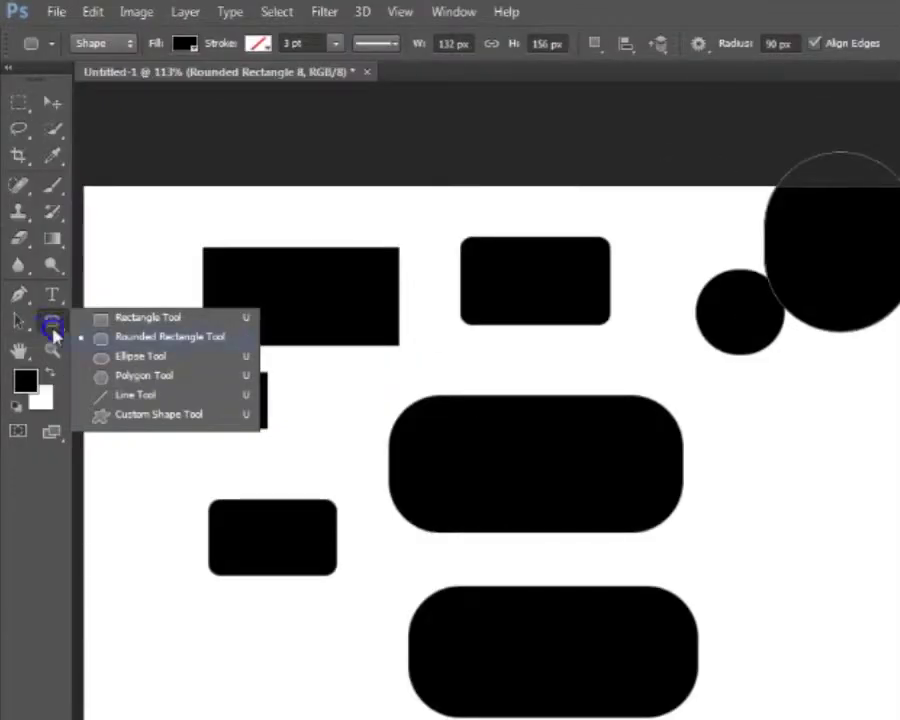
pyautogui.click(104, 358)
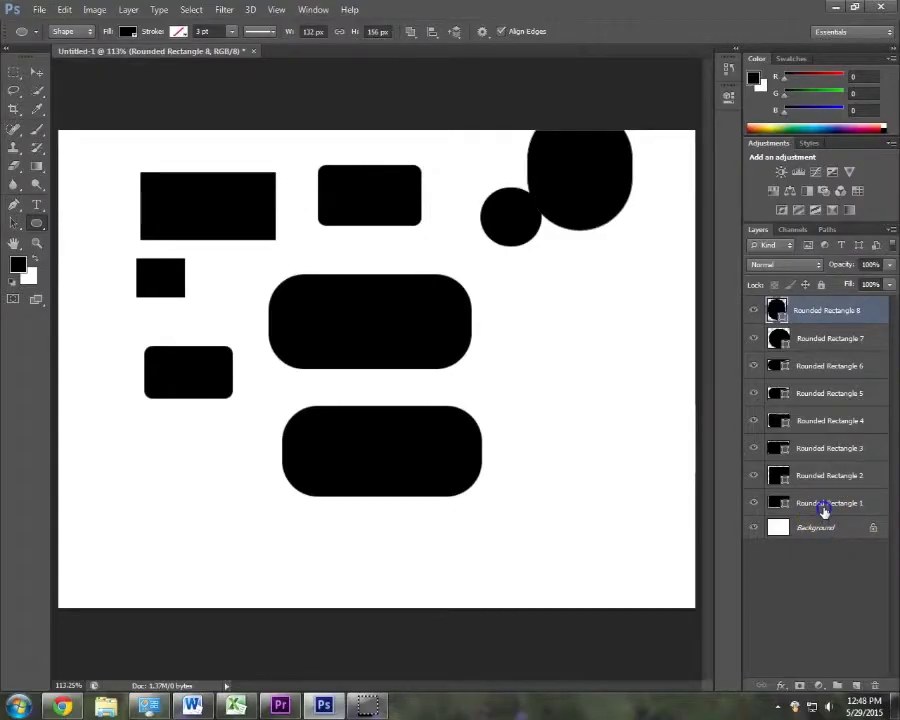
pyautogui.keyDown('shift'); pyautogui.click(823, 503); pyautogui.keyUp('shift')
pyautogui.press('Delete')
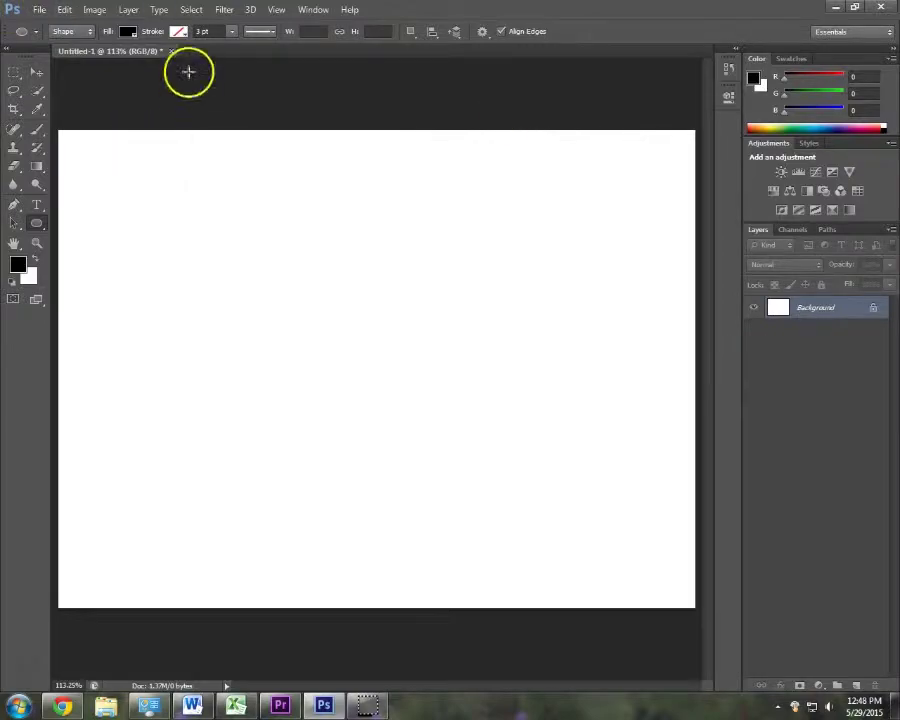
# - Set the fill to a violet-blue swatch and draw an unconstrained ellipse about 71 by 146 px on the canvas's upper-left part
pyautogui.click(127, 32)
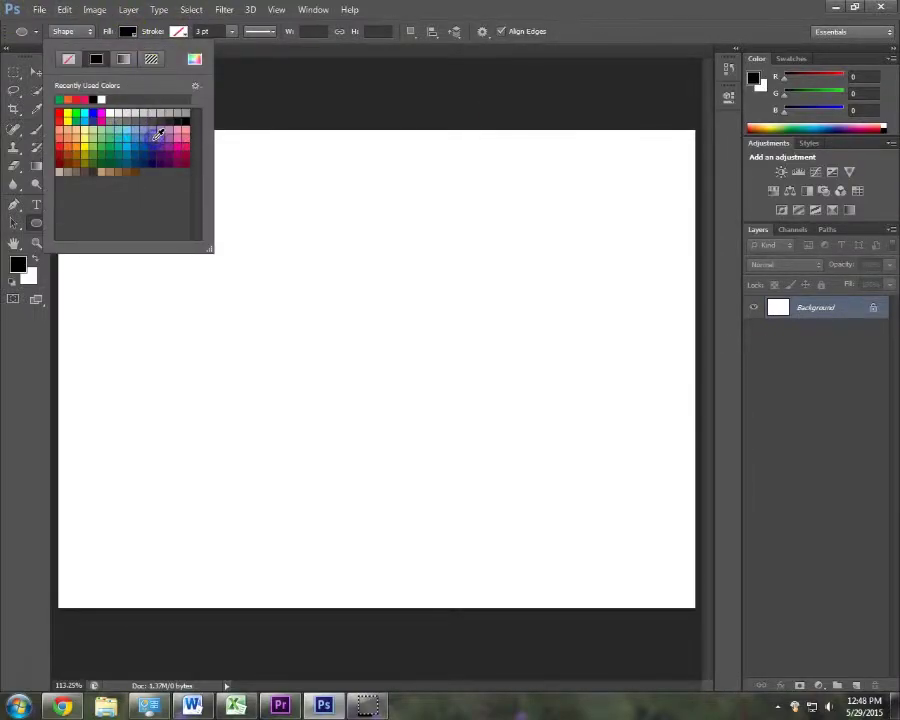
pyautogui.click(551, 8)
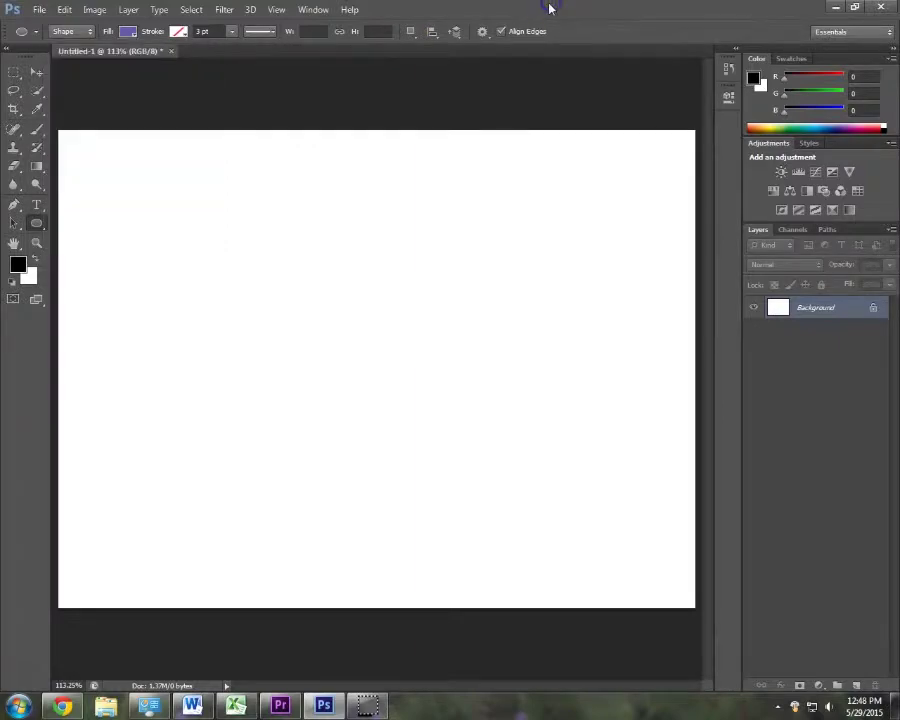
pyautogui.click(482, 31)
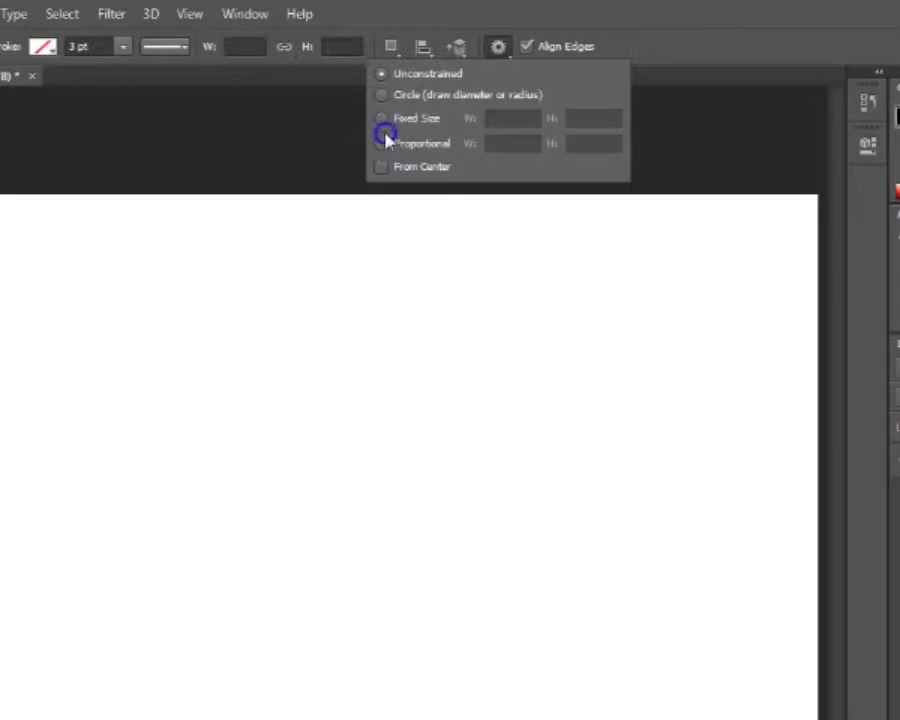
pyautogui.click(399, 74)
pyautogui.click(597, 11)
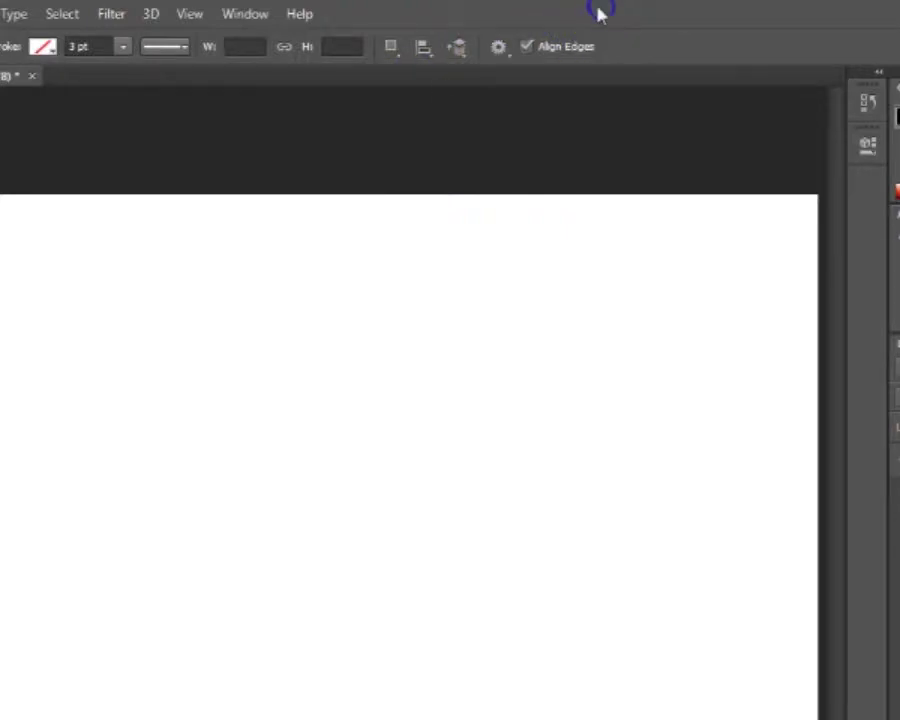
pyautogui.moveTo(133, 220); pyautogui.dragTo(200, 358)
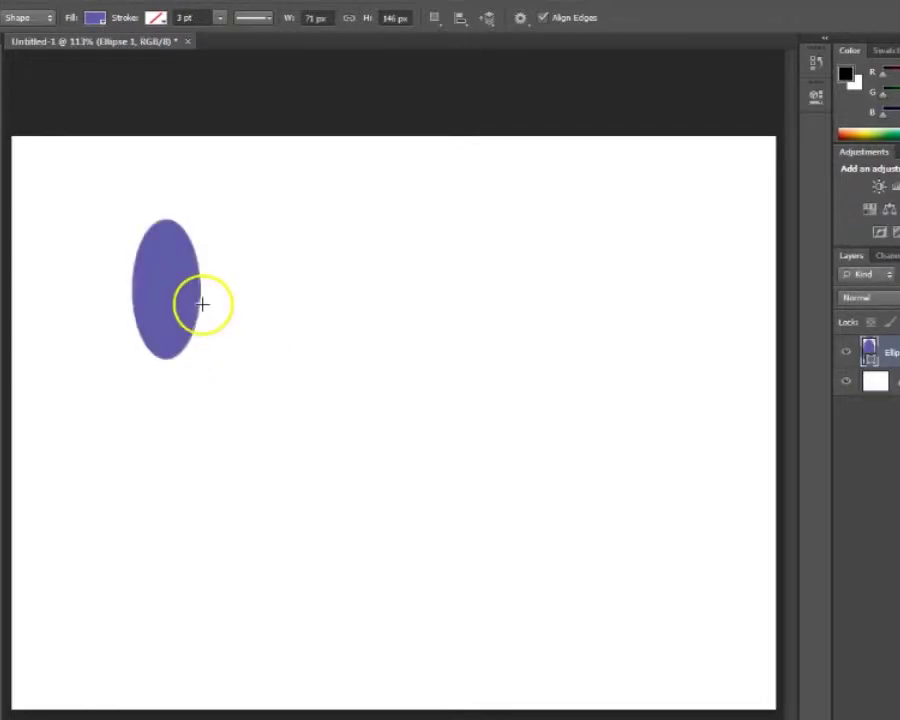
# - Constrain the Ellipse tool to Circle and draw two circles beside the ellipse, the second about 65 px in diameter
pyautogui.click(520, 18)
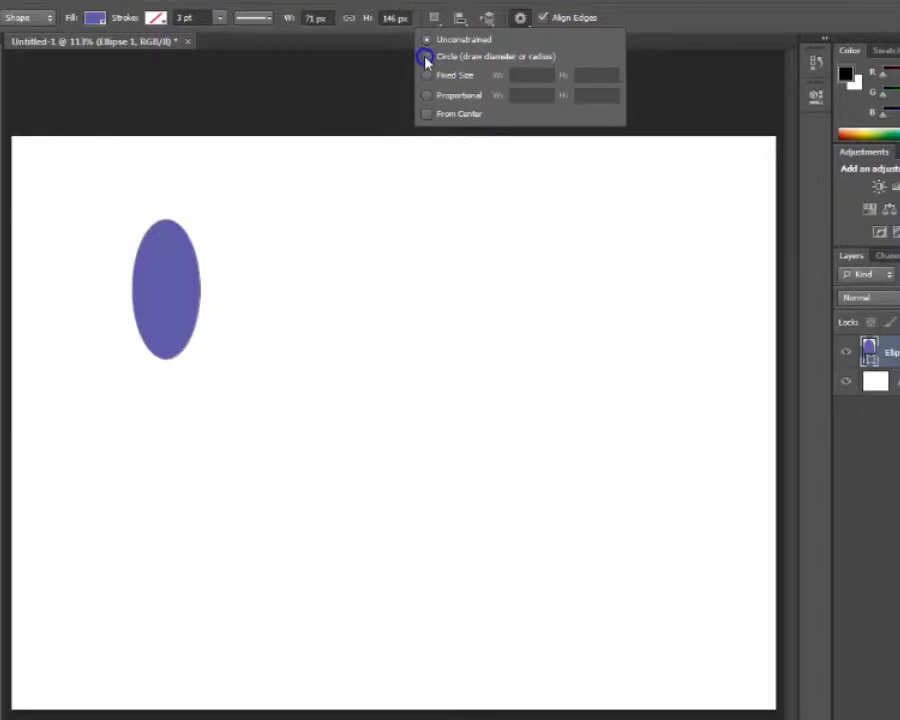
pyautogui.click(597, 5)
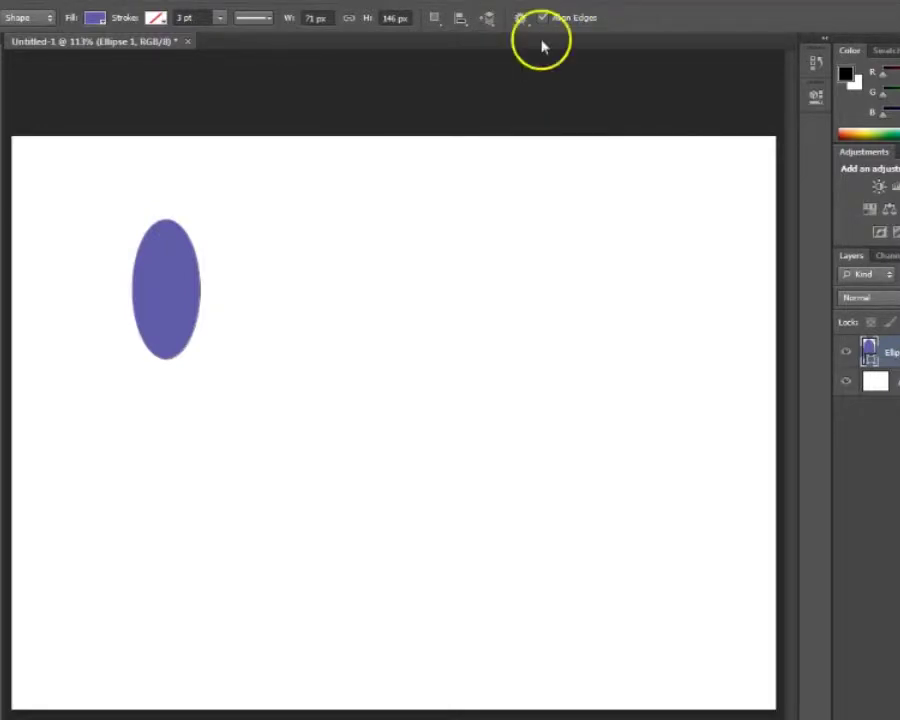
pyautogui.moveTo(279, 190); pyautogui.dragTo(410, 297)
pyautogui.moveTo(229, 352); pyautogui.dragTo(307, 412)
# - Enable From Center and draw three circles of decreasing size outward from their centres, the last about 38 px in diameter
pyautogui.click(521, 19)
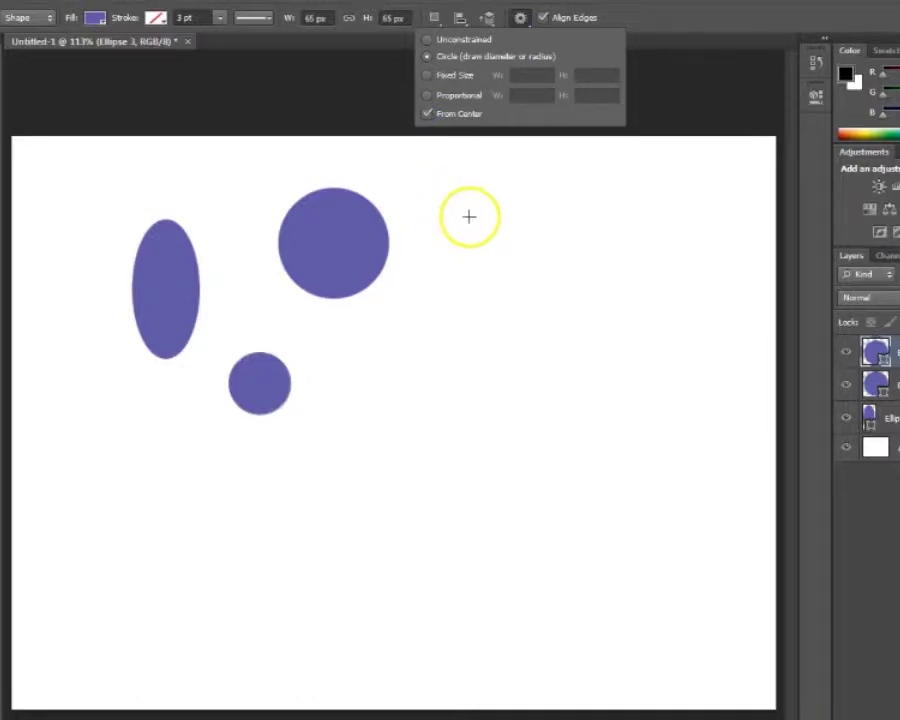
pyautogui.moveTo(471, 227); pyautogui.dragTo(528, 297)
pyautogui.moveTo(400, 354); pyautogui.dragTo(431, 391)
pyautogui.moveTo(217, 452); pyautogui.dragTo(245, 470)
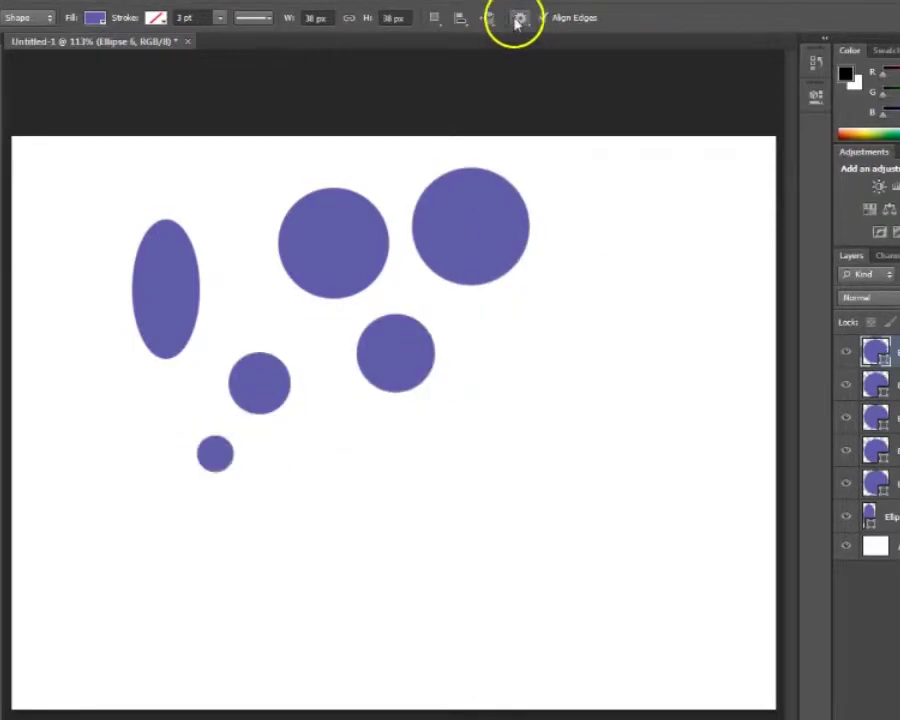
# - Set the Ellipse tool to Proportional with width 1 and height 3 and draw an ellipse about 28 by 85 px from its centre
pyautogui.click(520, 18)
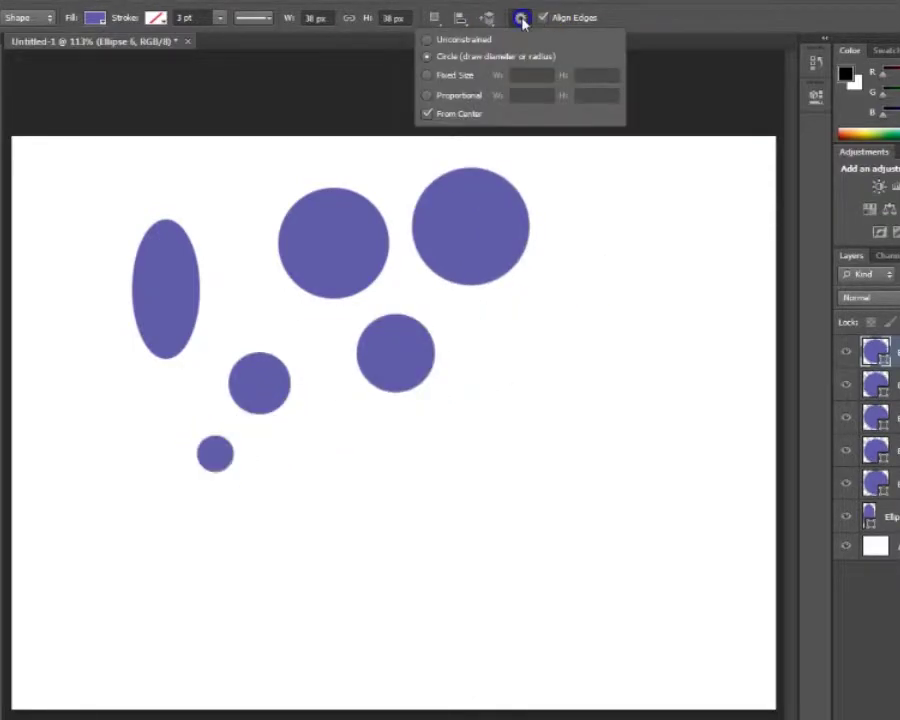
pyautogui.click(428, 97)
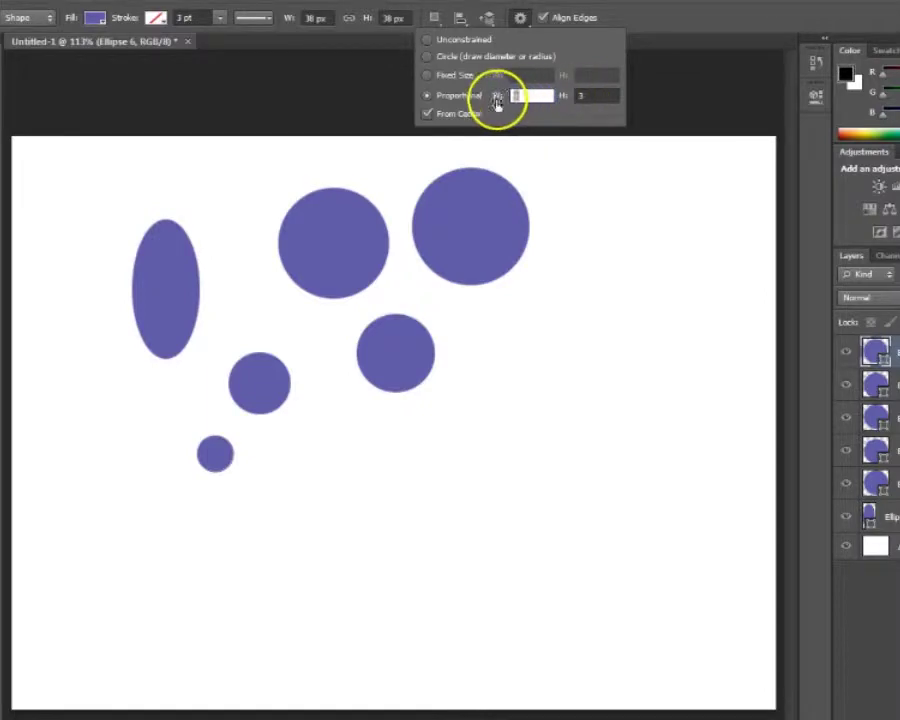
pyautogui.moveTo(383, 461); pyautogui.dragTo(438, 500)
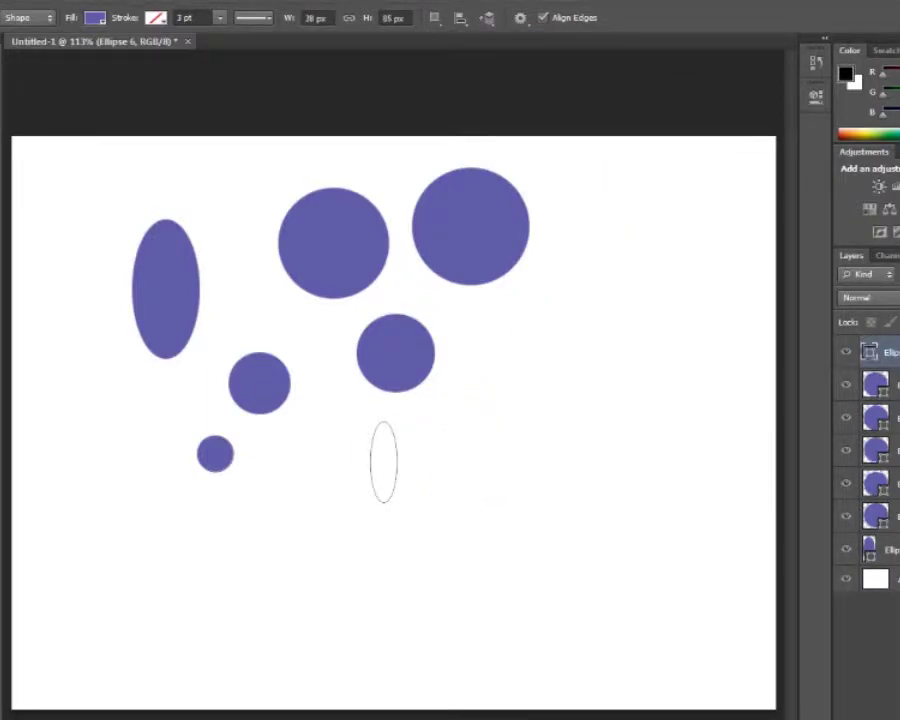
# - Change the Ellipse tool's proportional ratio and draw another ellipse to the right of the narrow one
pyautogui.click(522, 18)
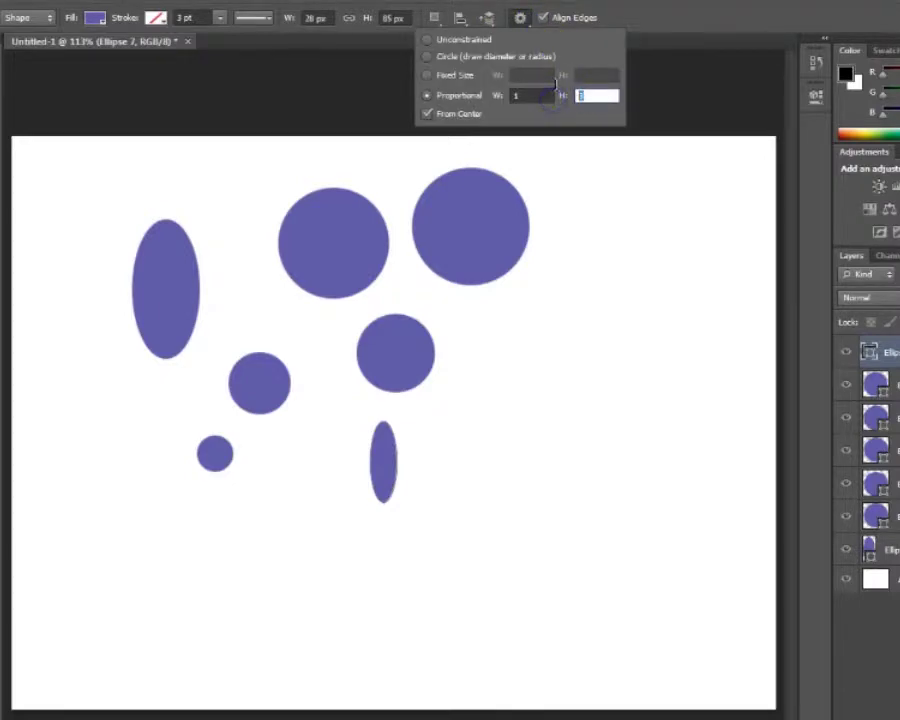
pyautogui.press('Return')
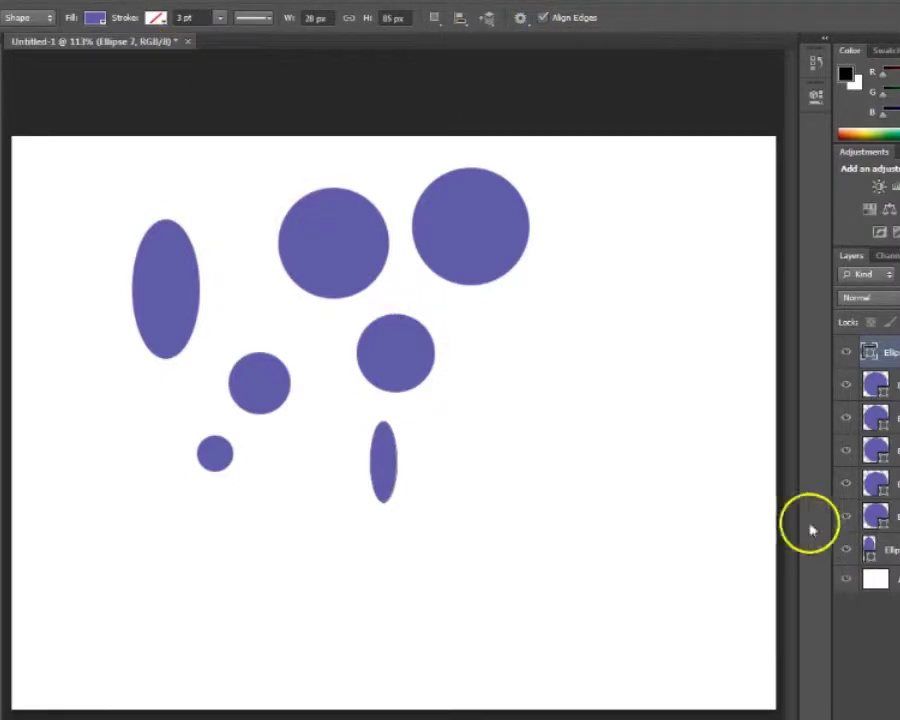
pyautogui.moveTo(502, 388); pyautogui.dragTo(567, 438)
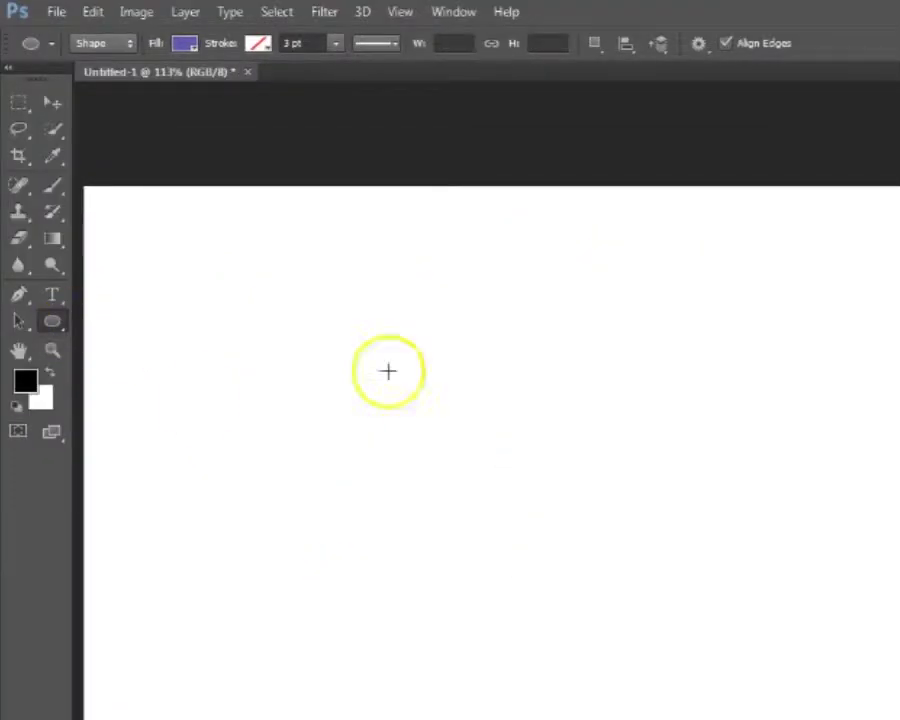
# - Choose the Polygon tool with a green fill and draw a five-sided polygon about 186 by 187 px in the canvas's upper-left area
pyautogui.rightClick(55, 322)
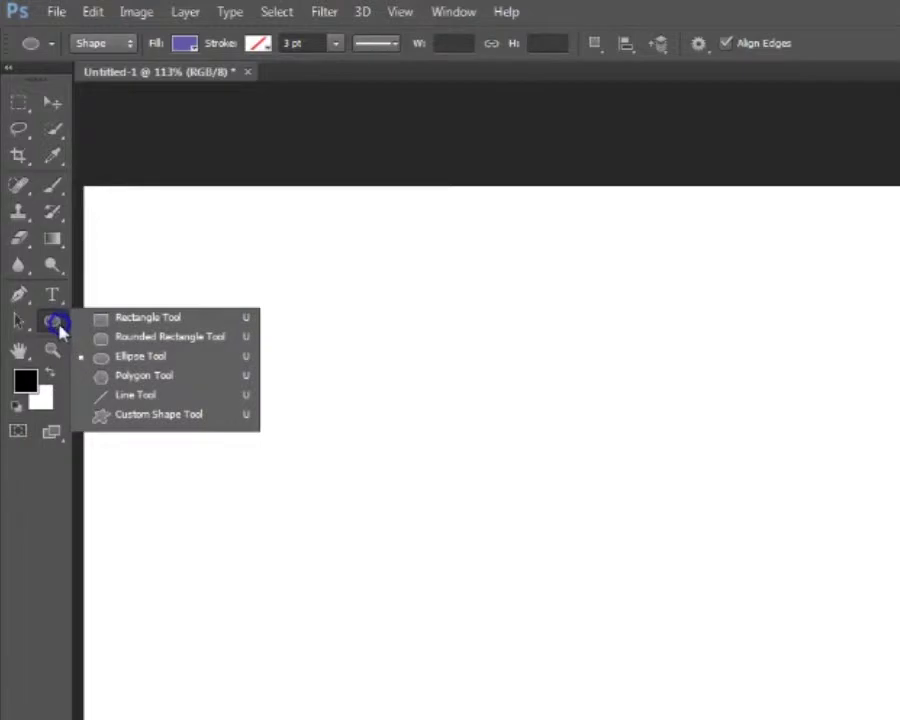
pyautogui.click(119, 380)
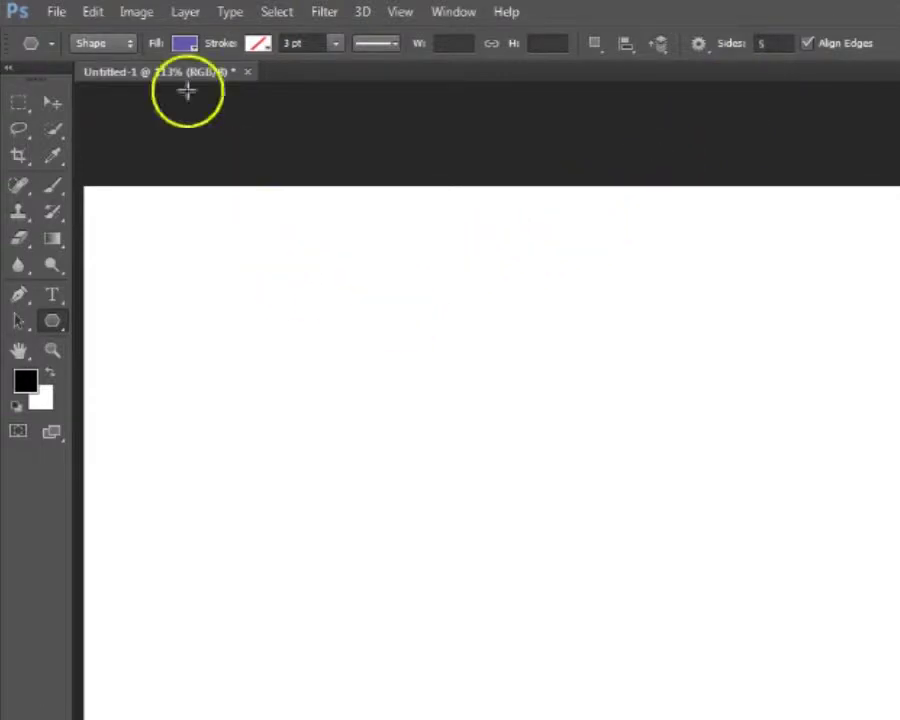
pyautogui.click(184, 43)
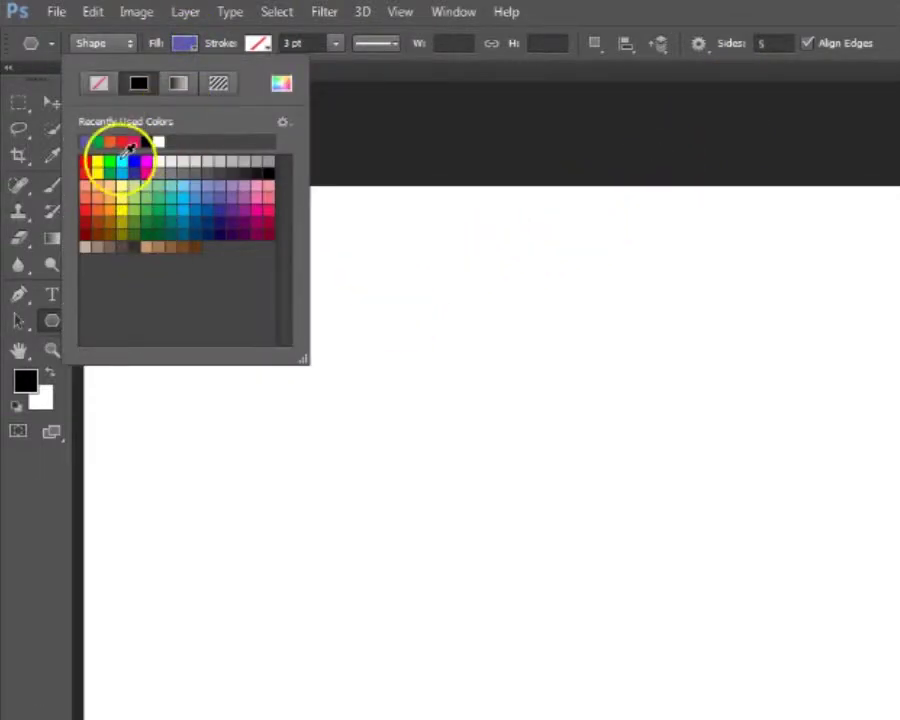
pyautogui.click(110, 162)
pyautogui.press('Return')
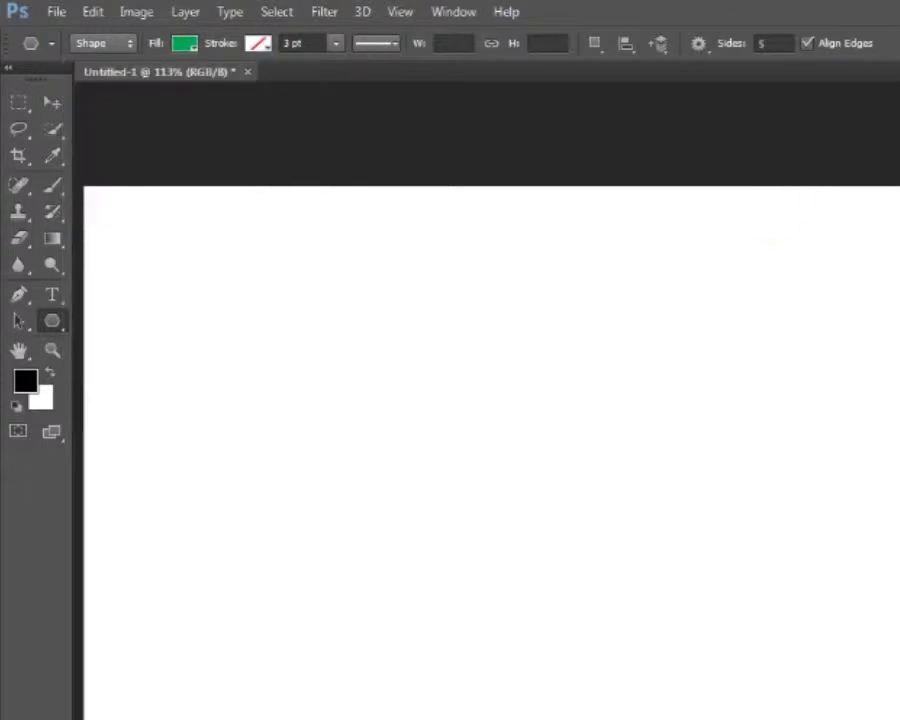
pyautogui.moveTo(307, 314); pyautogui.dragTo(390, 393)
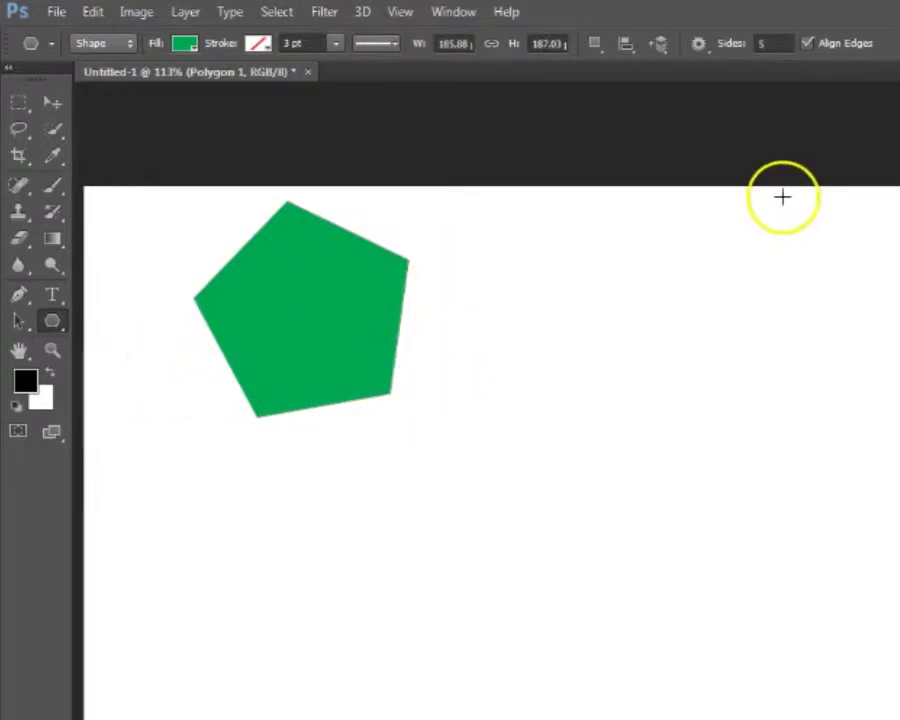
# - Set the polygon to 9 sides and draw one about 128 by 129 px beside the pentagon
pyautogui.click(733, 43)
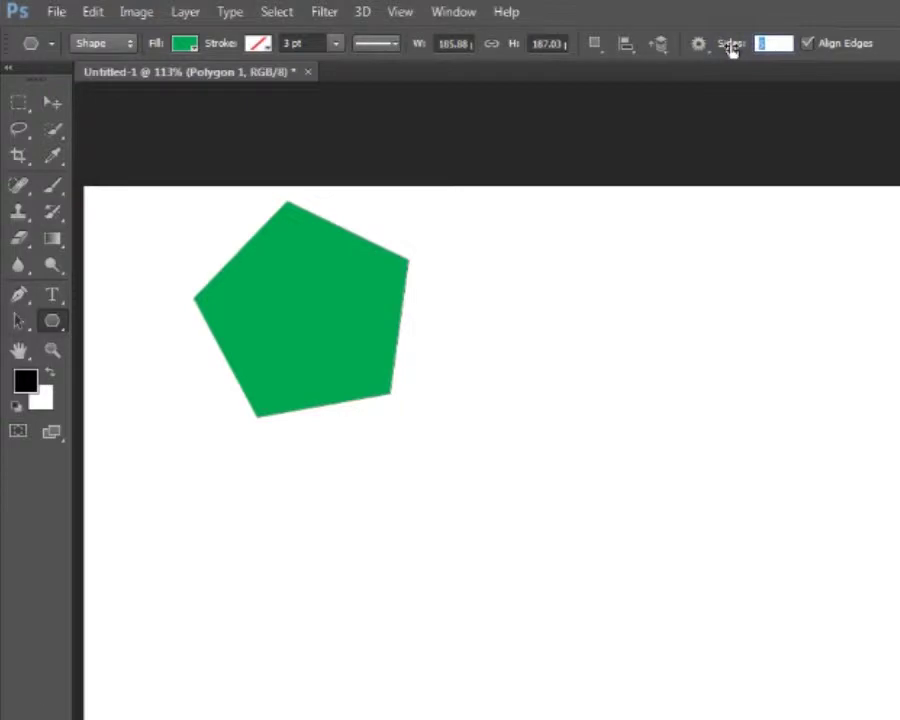
pyautogui.write('9')
pyautogui.press('Return')
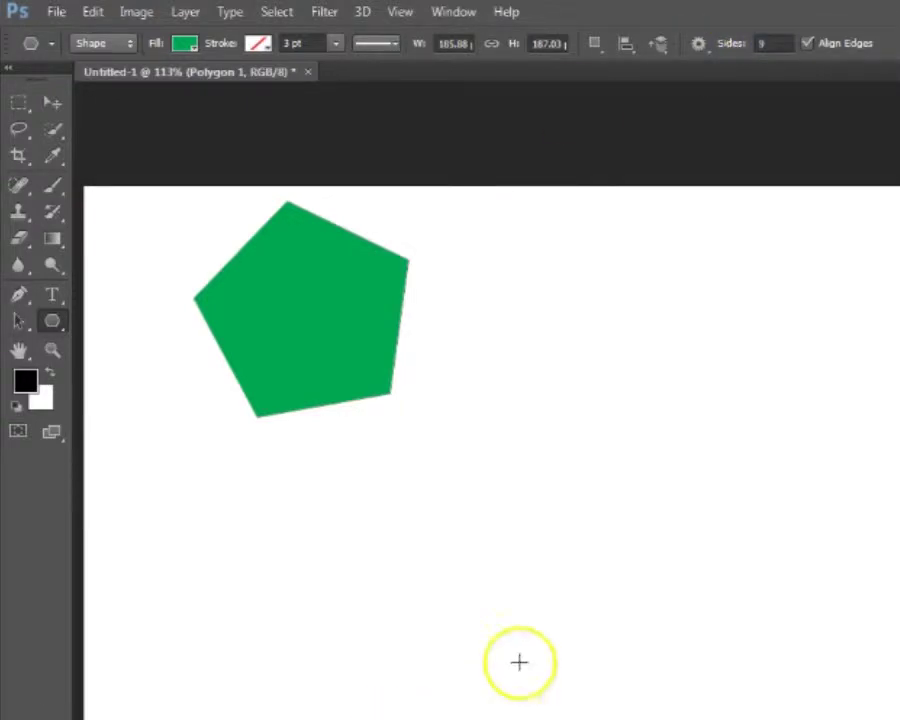
pyautogui.moveTo(490, 398); pyautogui.dragTo(551, 442)
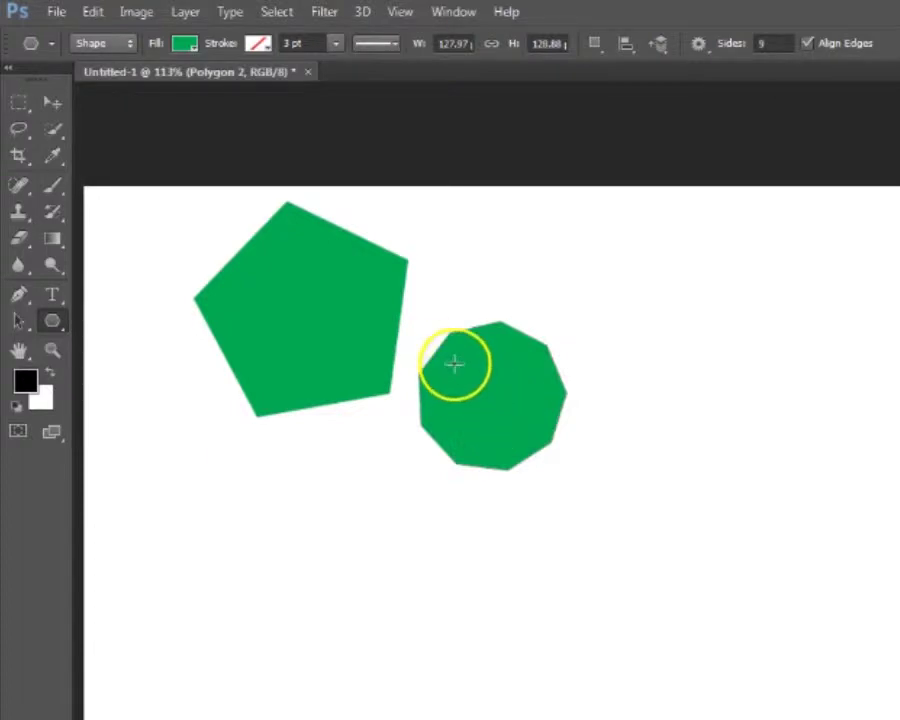
# - Enable Smooth Corners for the polygon and draw a nine-sided shape about 104 px wide to the upper right of the nonagon
pyautogui.click(699, 43)
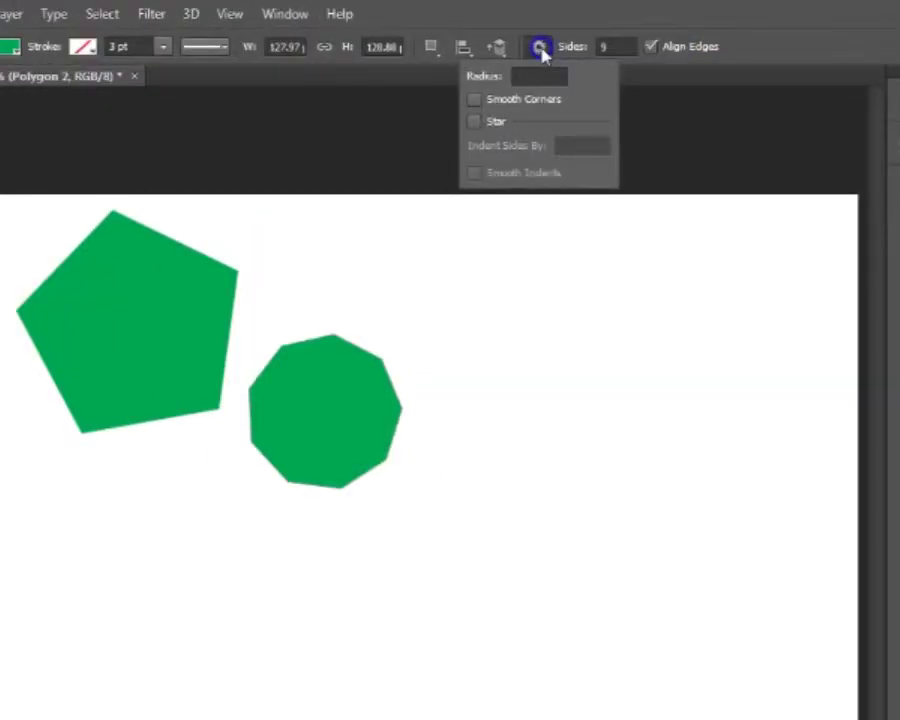
pyautogui.click(475, 101)
pyautogui.click(759, 28)
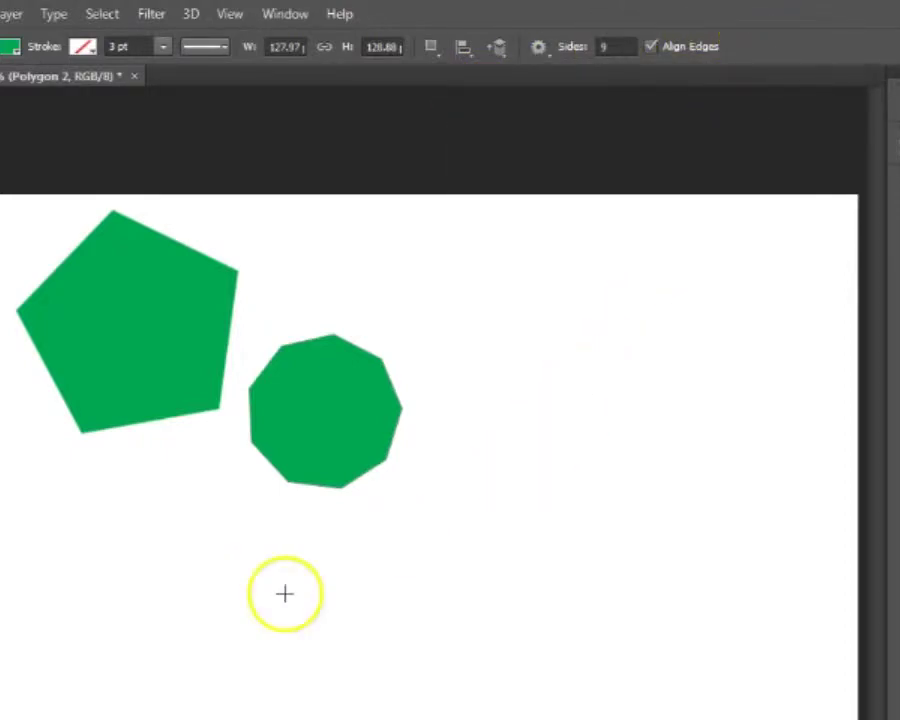
pyautogui.click(499, 292)
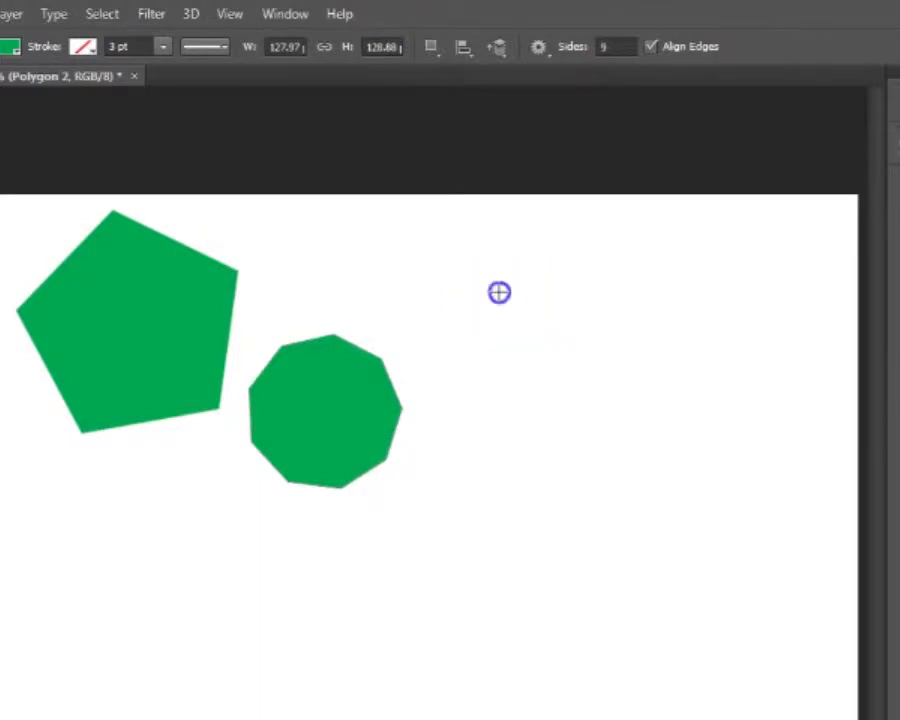
pyautogui.moveTo(499, 292); pyautogui.dragTo(552, 329)
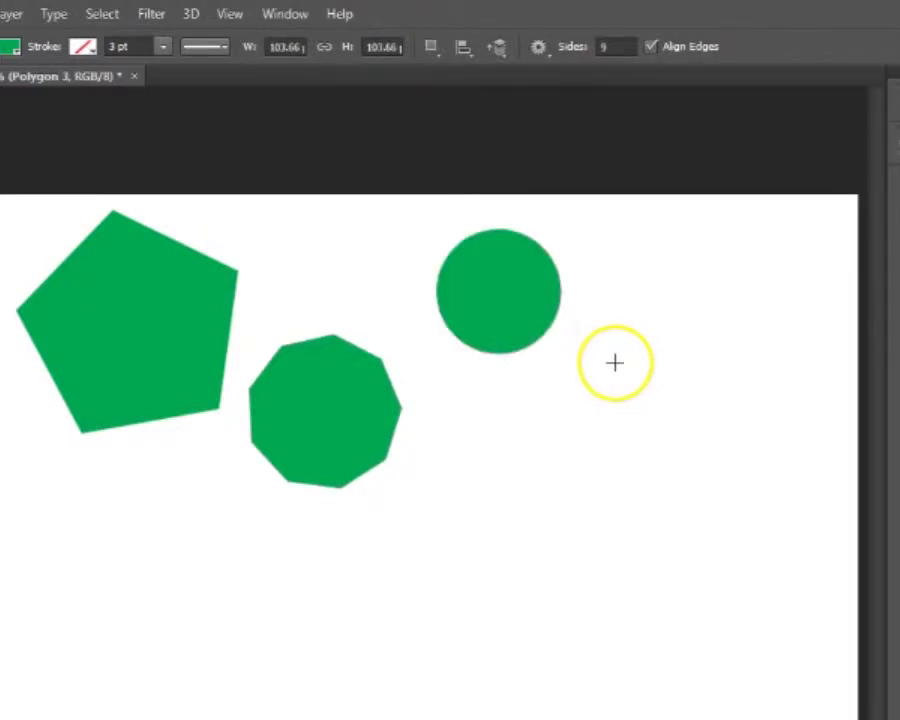
# - Enable Star with Smooth Indents, turn off Smooth Corners, and draw a nine-pointed star about 218 by 221 px below the pentagon
pyautogui.click(538, 48)
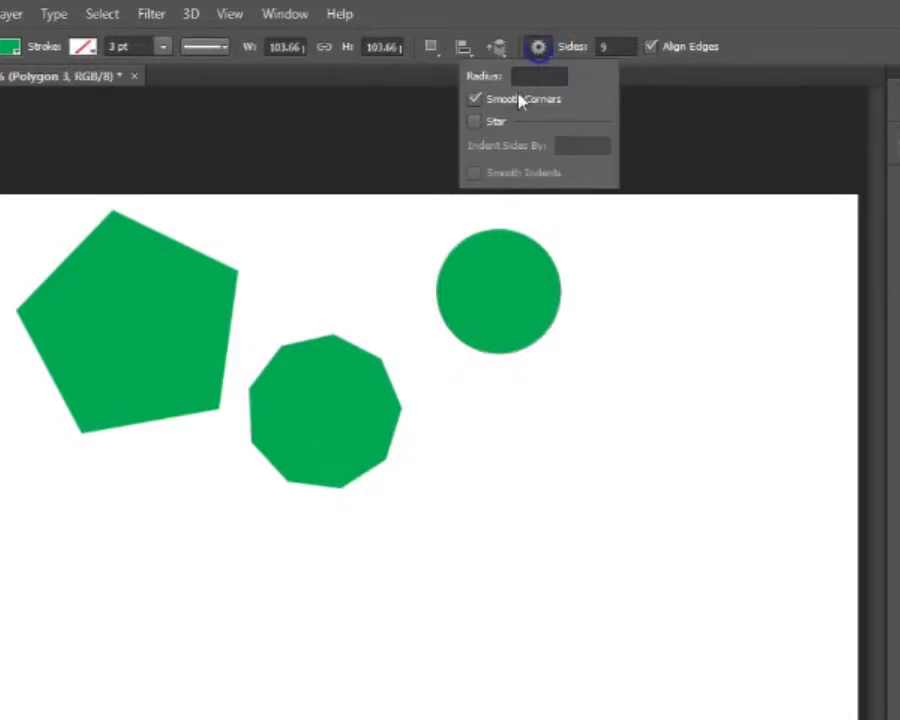
pyautogui.click(474, 122)
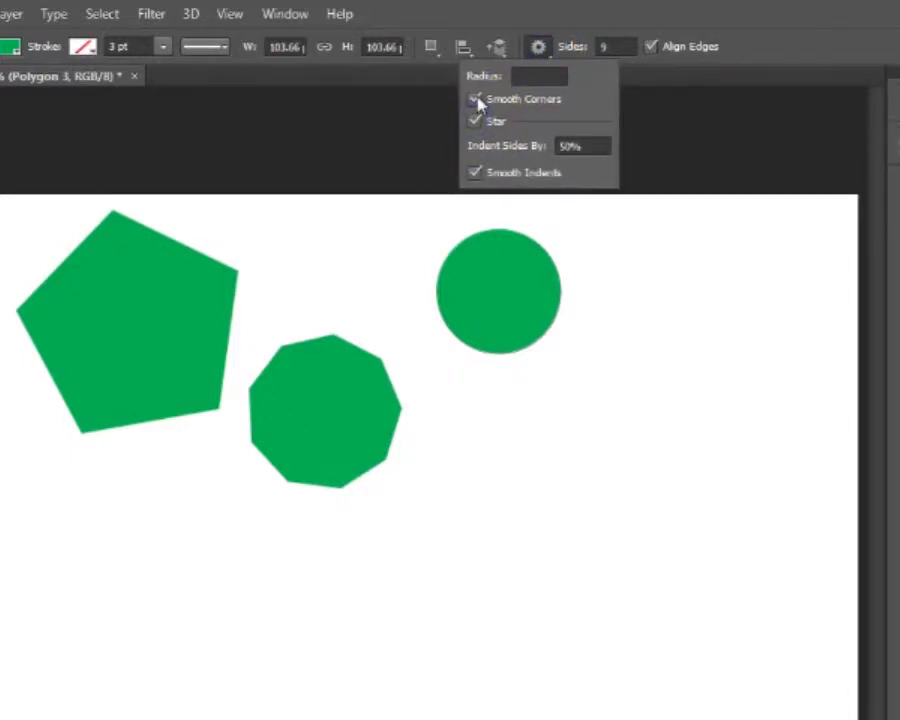
pyautogui.click(790, 19)
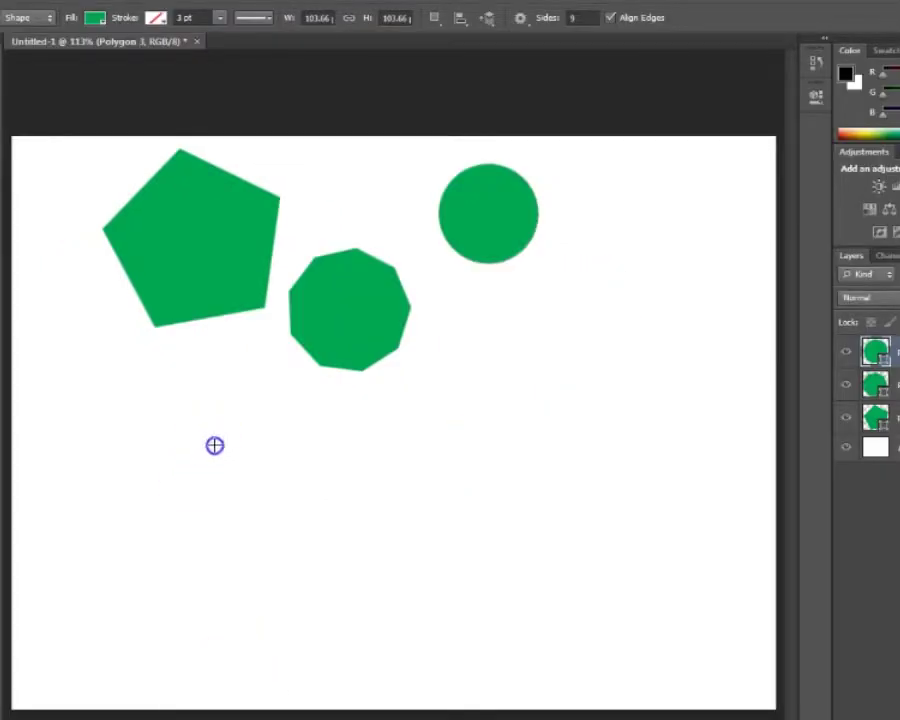
pyautogui.moveTo(214, 445); pyautogui.dragTo(305, 473)
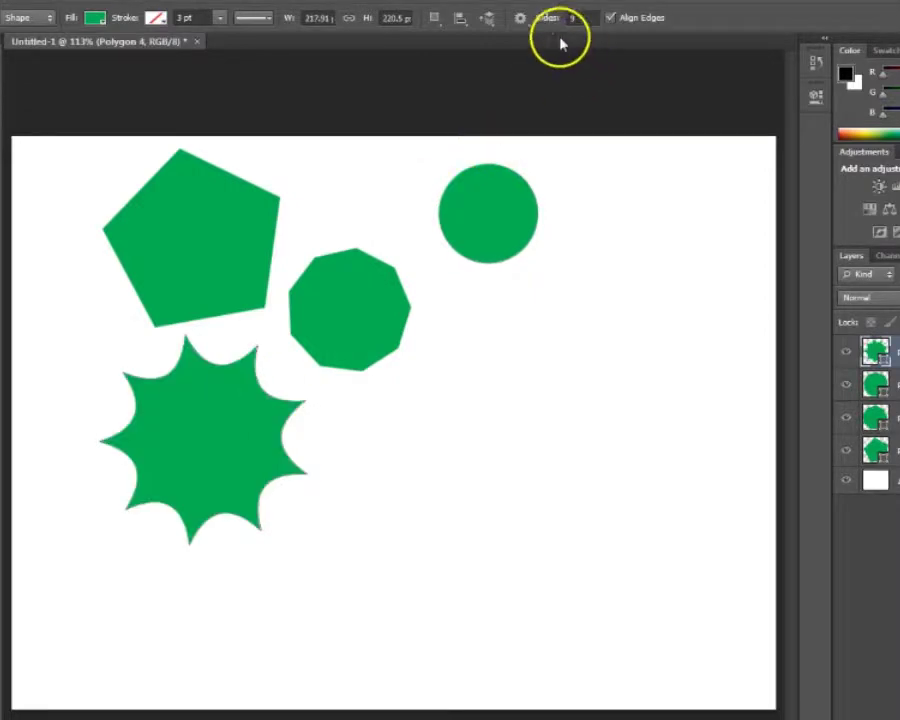
# - Turn off Smooth Indents and draw a nine-pointed star about 124 px wide and a 5-sided star about 113 by 110 px
pyautogui.click(522, 18)
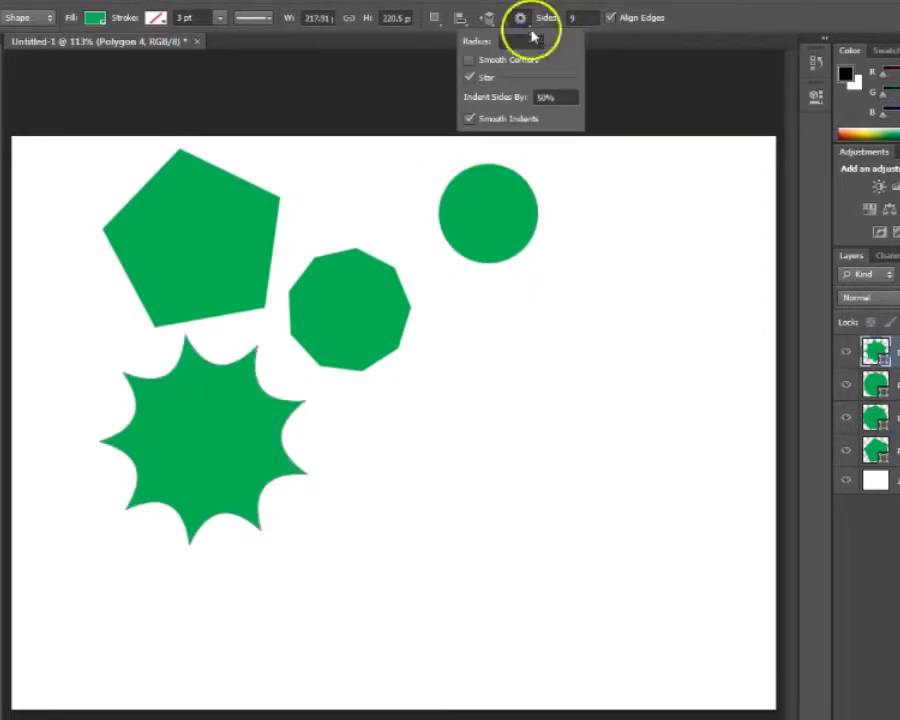
pyautogui.click(469, 119)
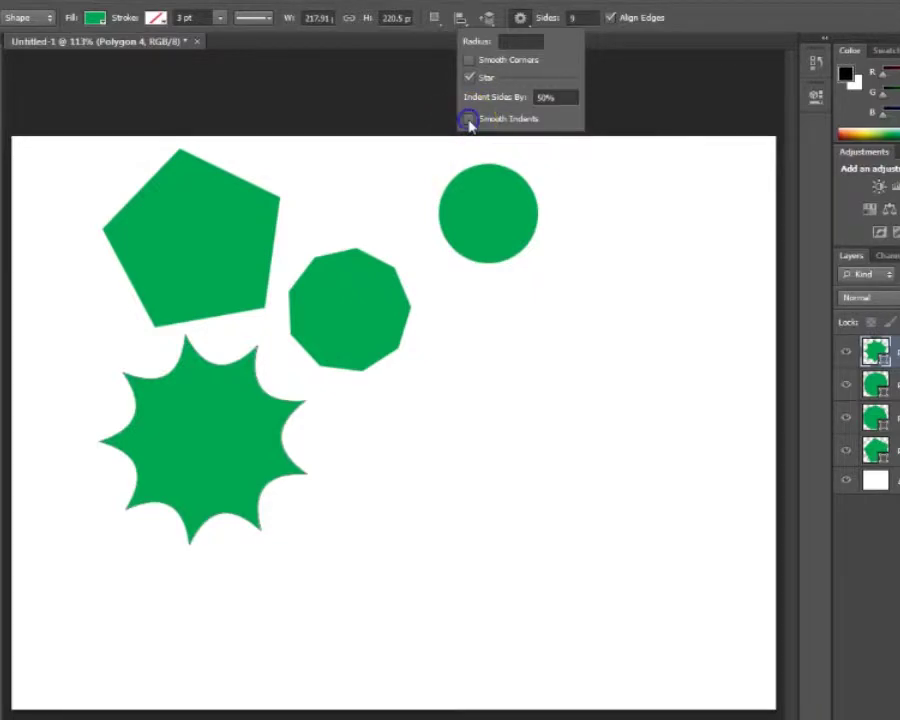
pyautogui.moveTo(468, 396); pyautogui.dragTo(509, 433)
pyautogui.moveTo(494, 445); pyautogui.dragTo(512, 438)
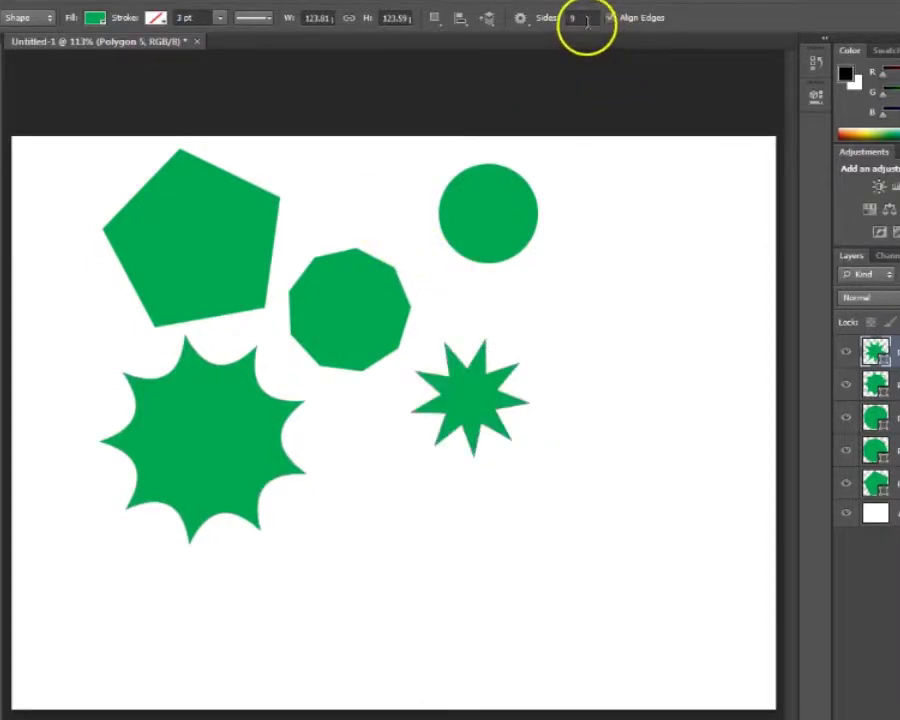
pyautogui.click(537, 23)
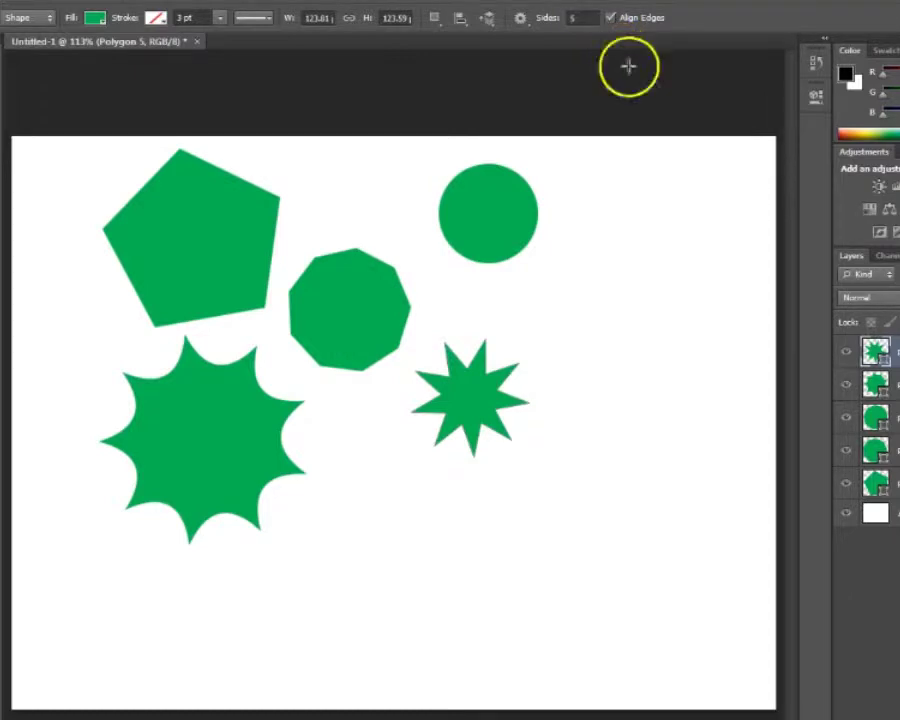
pyautogui.moveTo(556, 305); pyautogui.dragTo(596, 354)
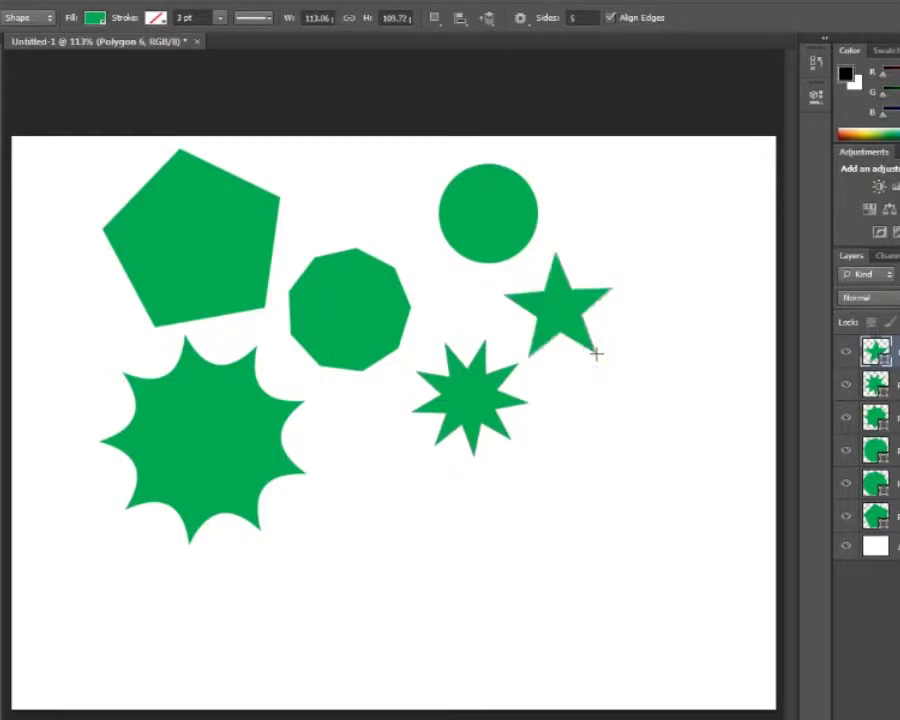
# - Enable Smooth Indents and draw a five-pointed star about 82 by 79 px below the sharp nine-pointed star
pyautogui.click(522, 20)
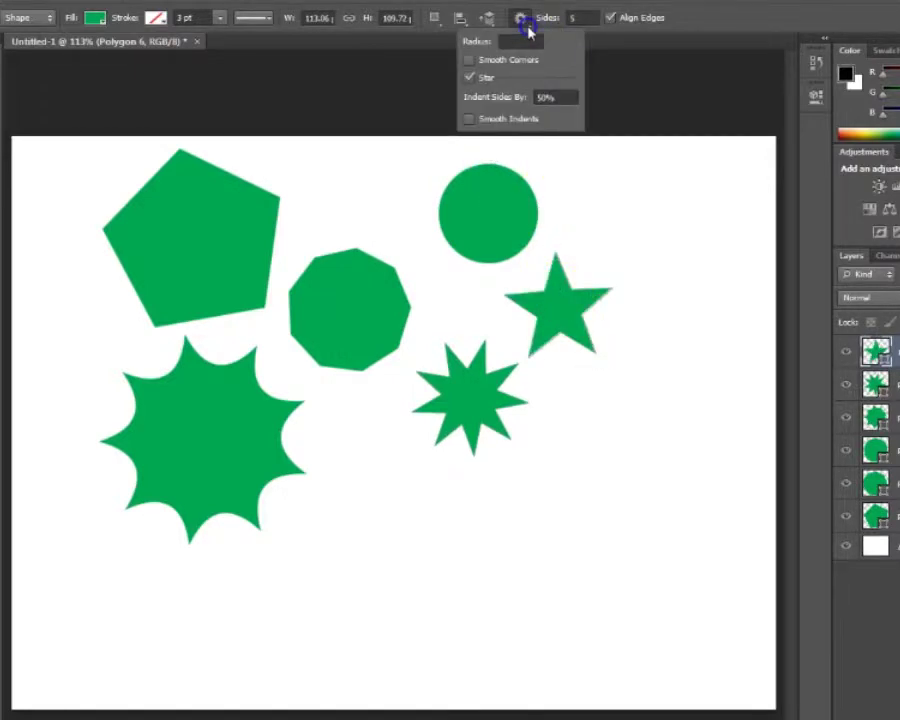
pyautogui.click(470, 119)
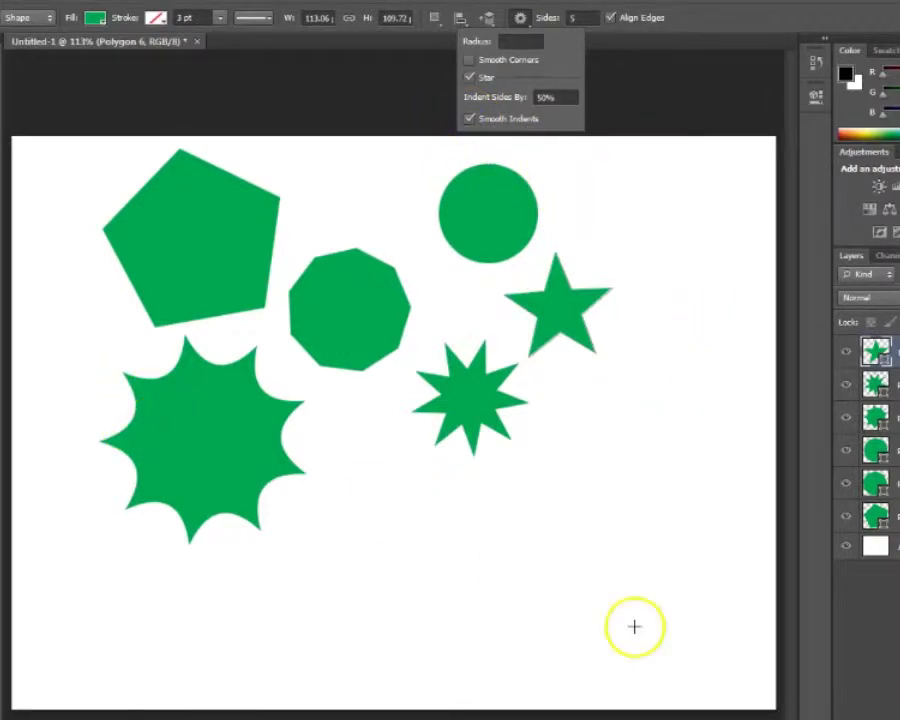
pyautogui.click(429, 505)
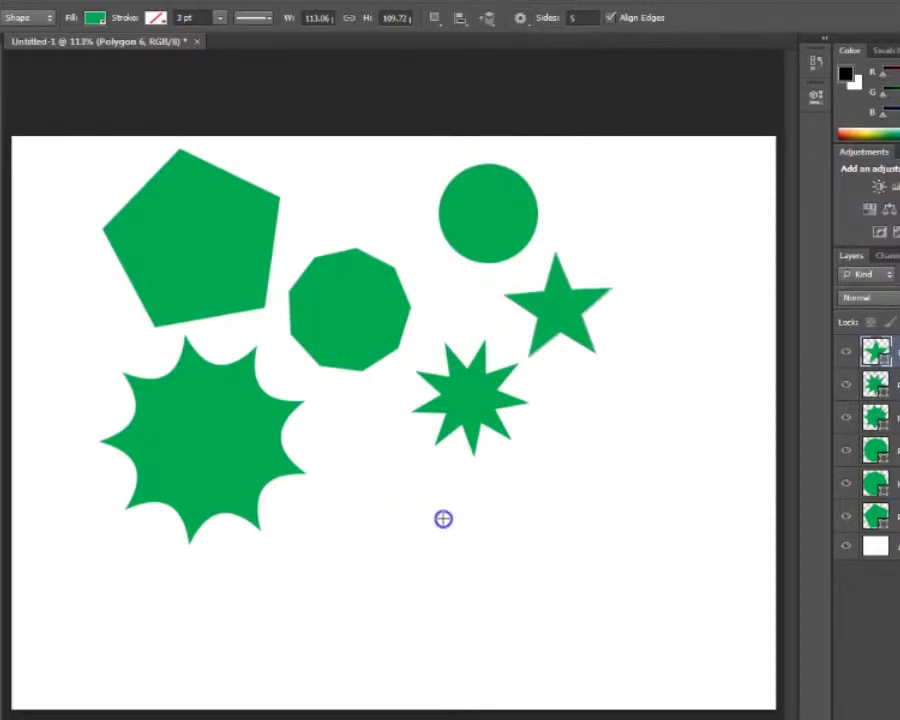
pyautogui.moveTo(431, 503); pyautogui.dragTo(454, 540)
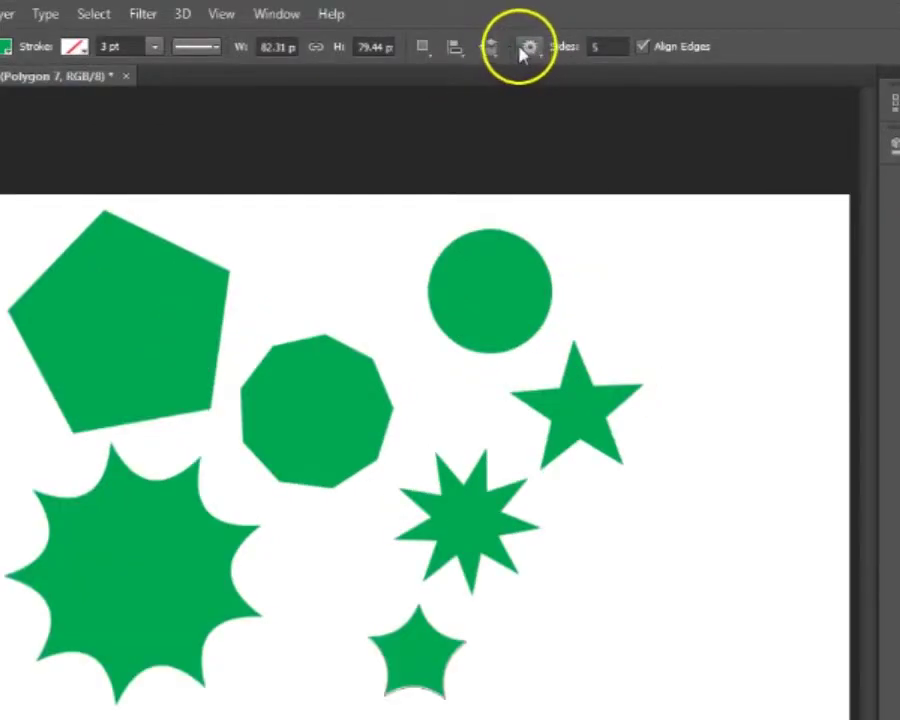
# - Enable Smooth Corners, turn off Smooth Indents, and draw a five-pointed star about 108 by 104 px near the canvas's lower edge
pyautogui.click(530, 47)
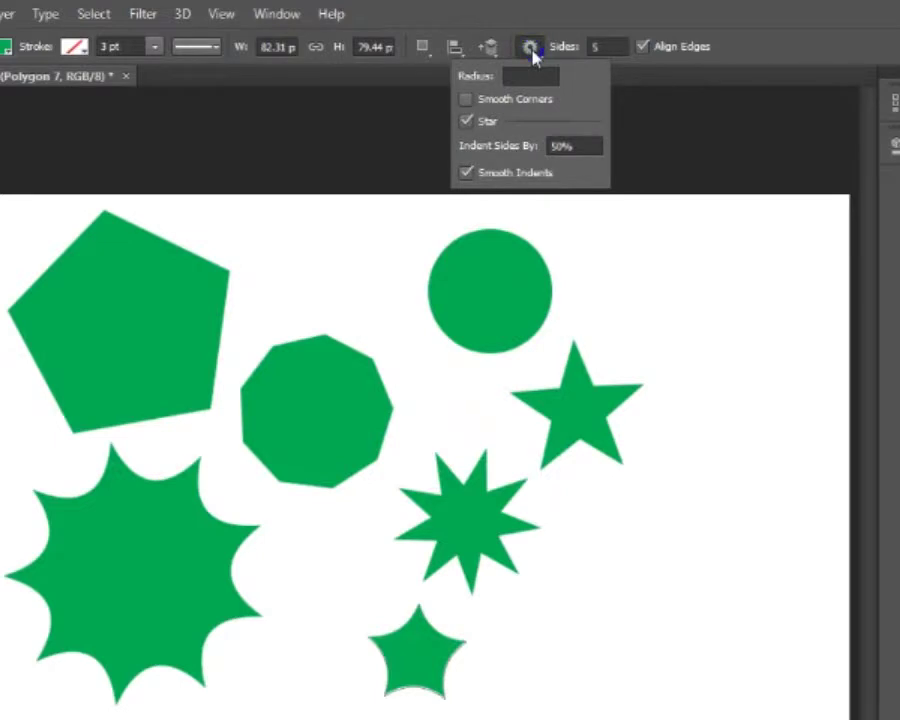
pyautogui.click(466, 100)
pyautogui.click(467, 176)
pyautogui.click(743, 35)
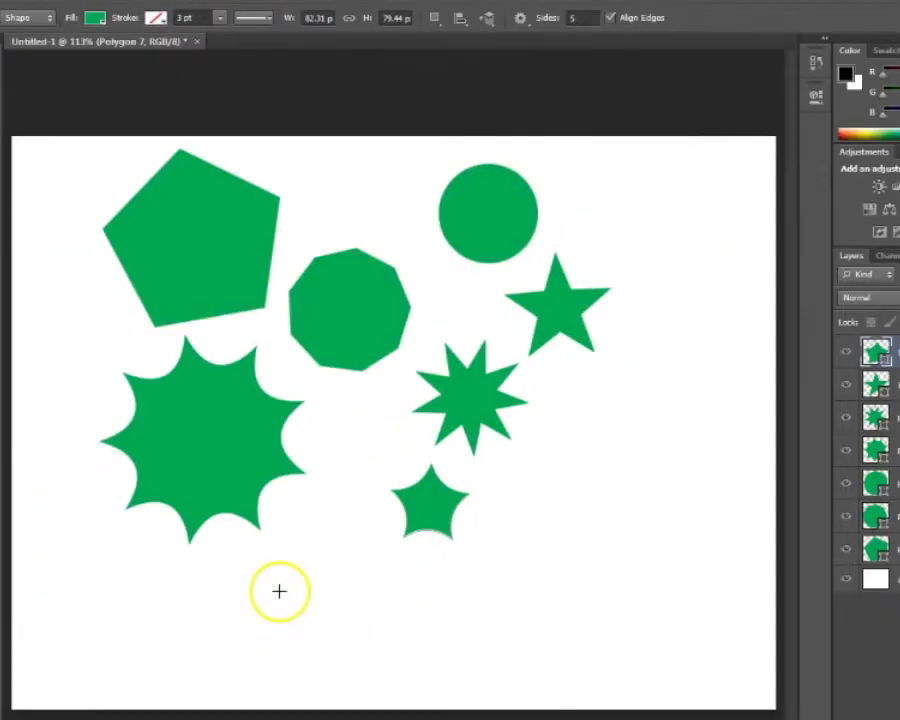
pyautogui.moveTo(279, 591); pyautogui.dragTo(329, 656)
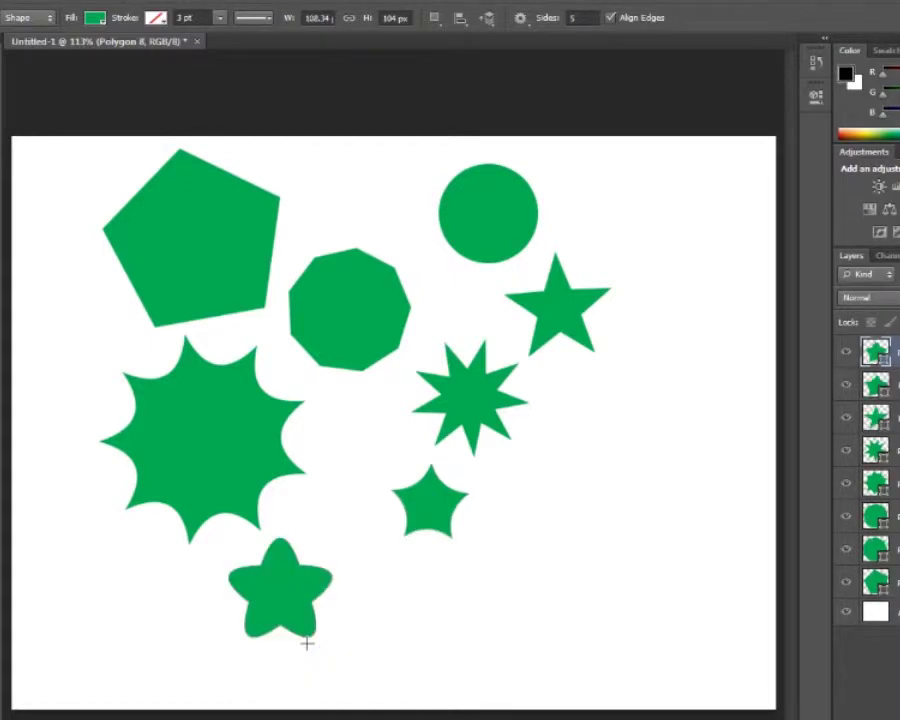
# - Set the star's side indent to 70% and draw a rounded five-pointed star about 119 by 116 px below the sharp five-pointed star
pyautogui.click(521, 20)
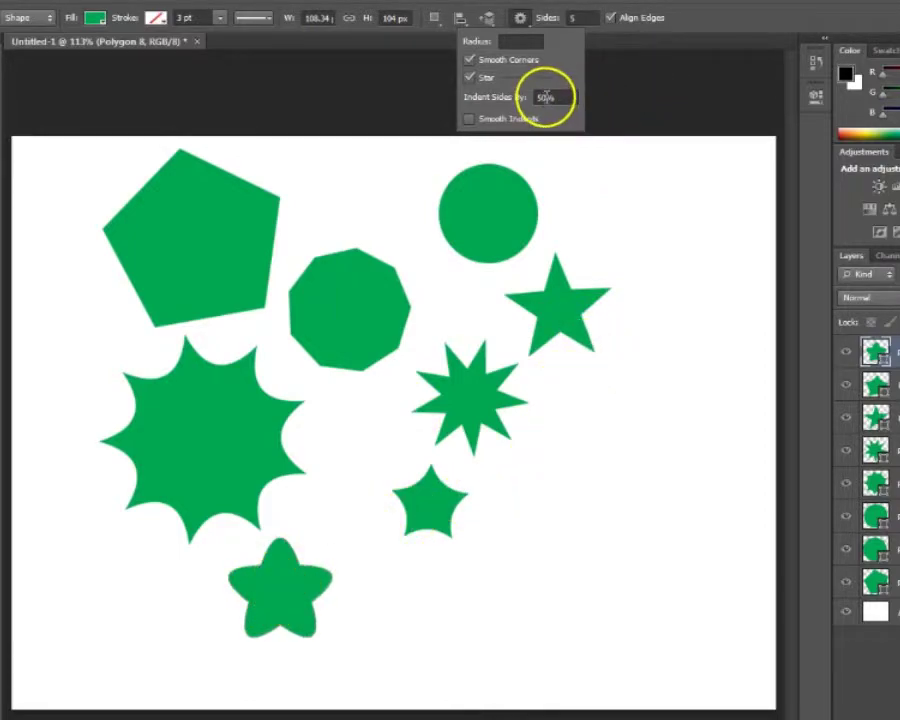
pyautogui.click(514, 93)
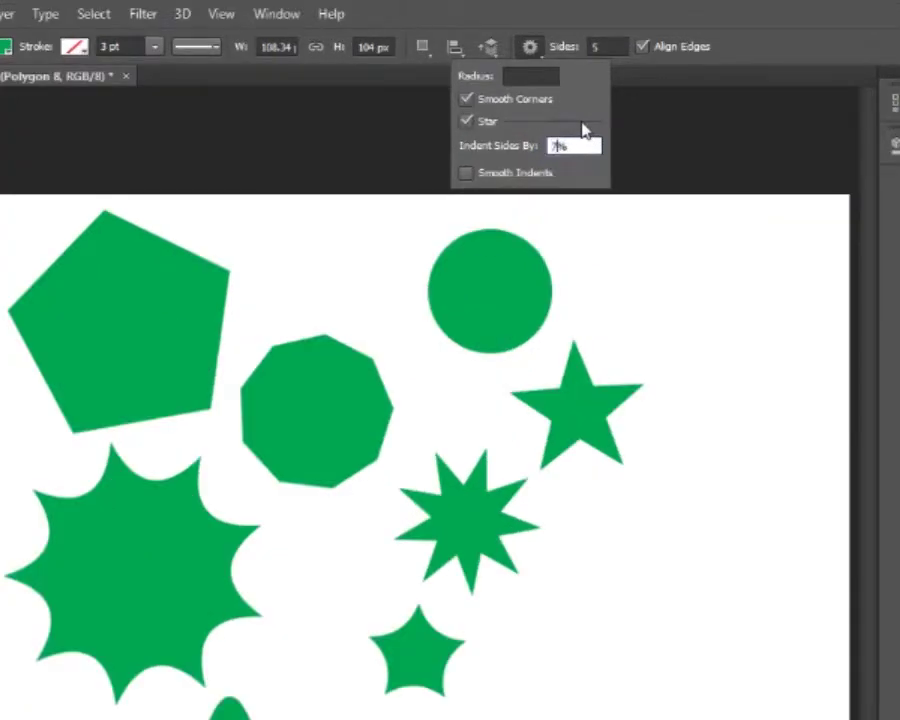
pyautogui.press('Return')
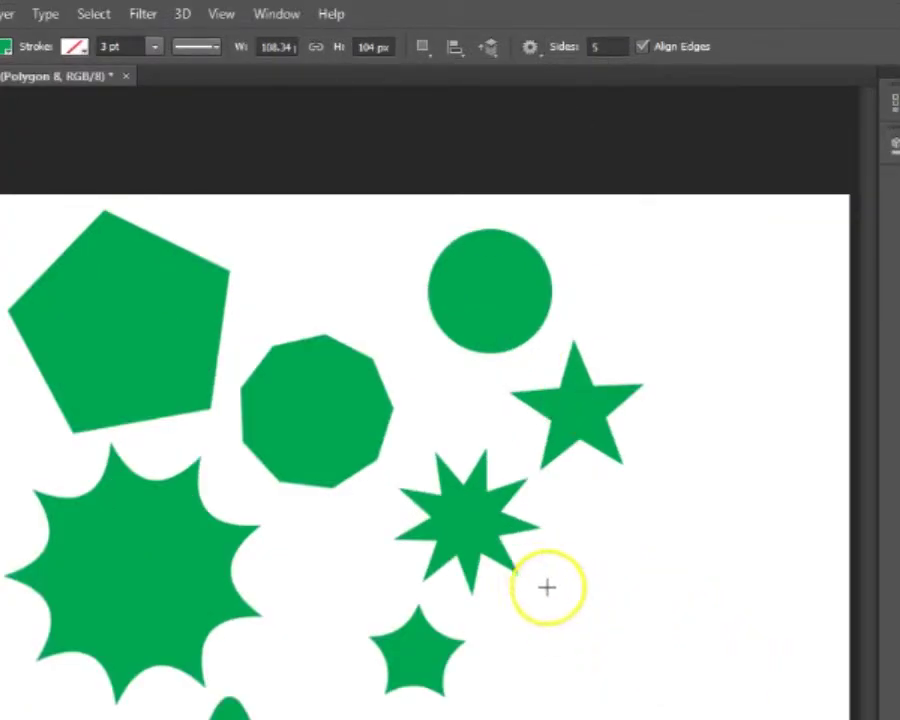
pyautogui.moveTo(562, 605); pyautogui.dragTo(640, 702)
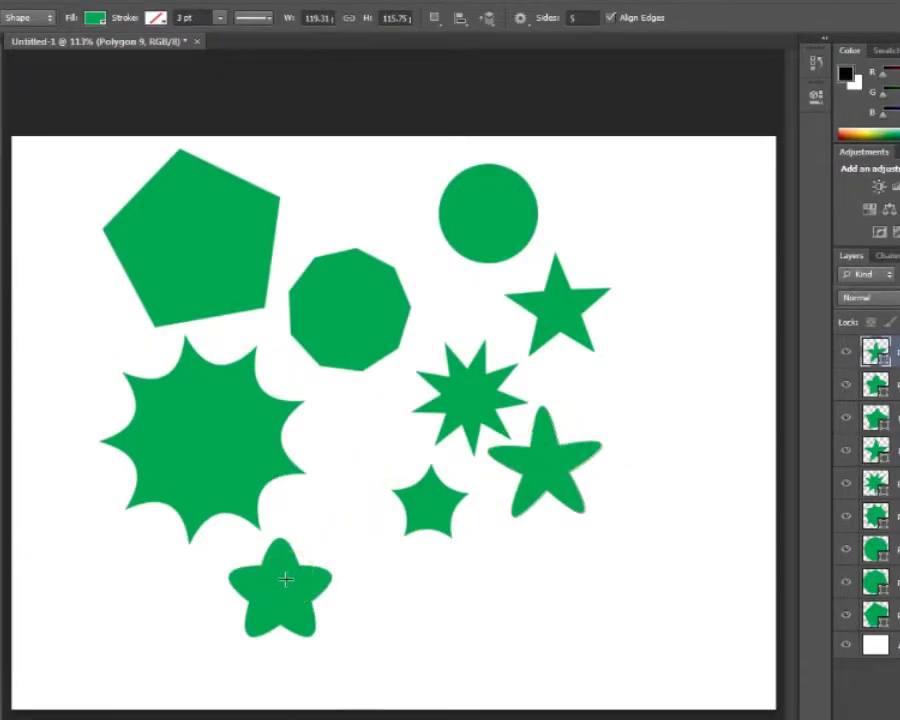
# - Set the star's side indent to 5% and draw a rounded five-pointed star about 83 by 84 px beside the circle near the canvas's upper edge
pyautogui.click(521, 20)
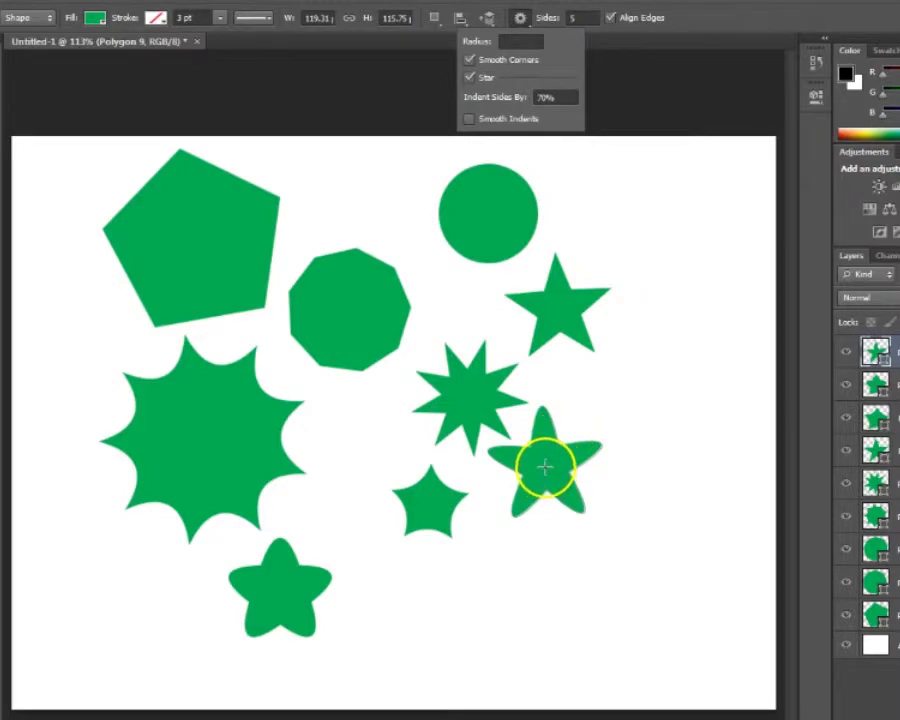
pyautogui.click(497, 96)
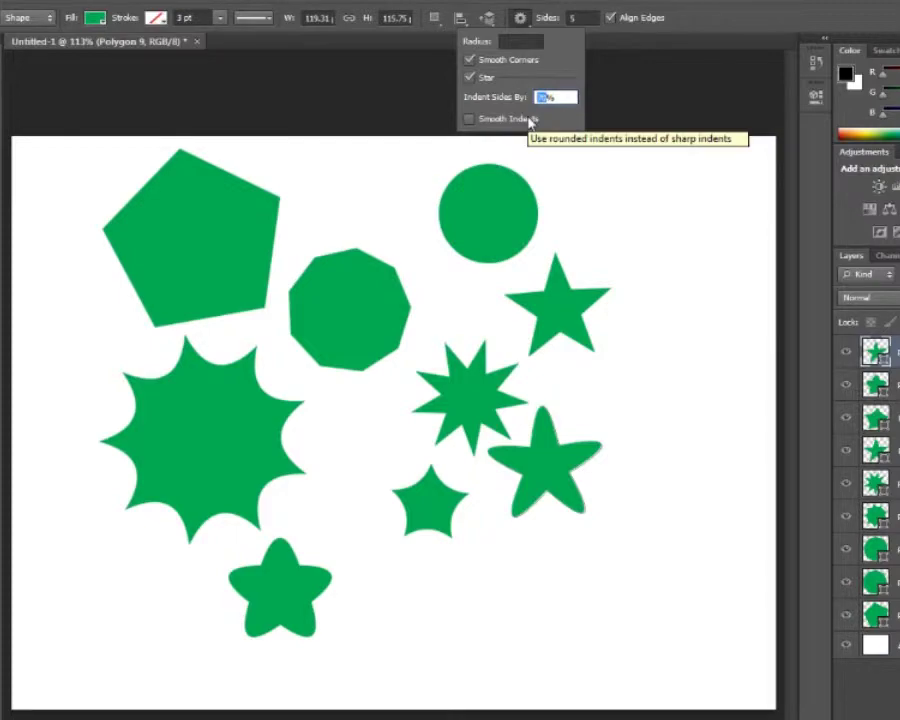
pyautogui.write('5')
pyautogui.press('Return')
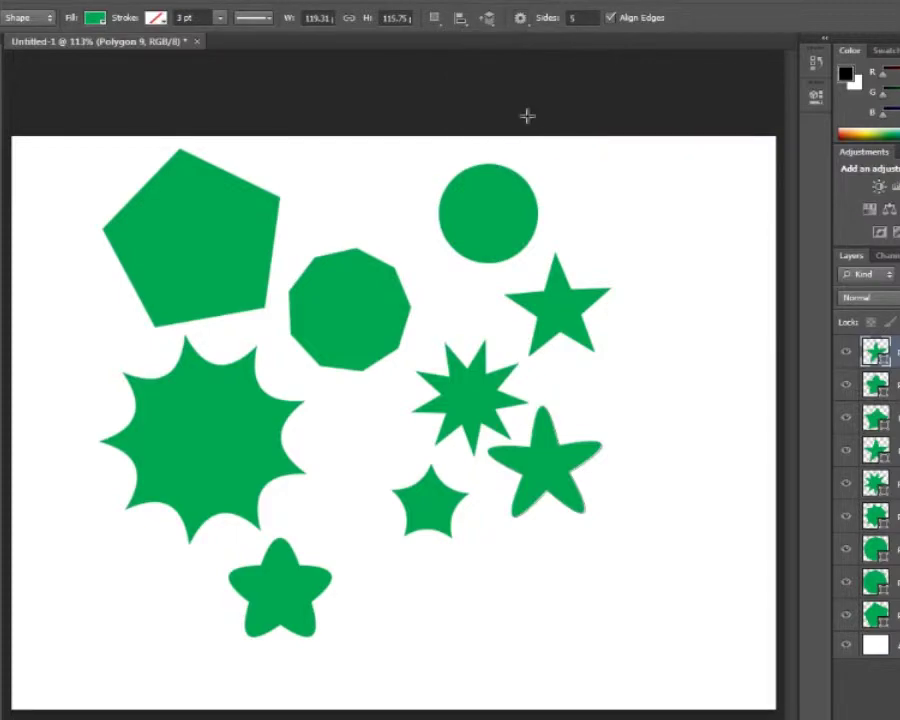
pyautogui.moveTo(616, 191); pyautogui.dragTo(645, 201)
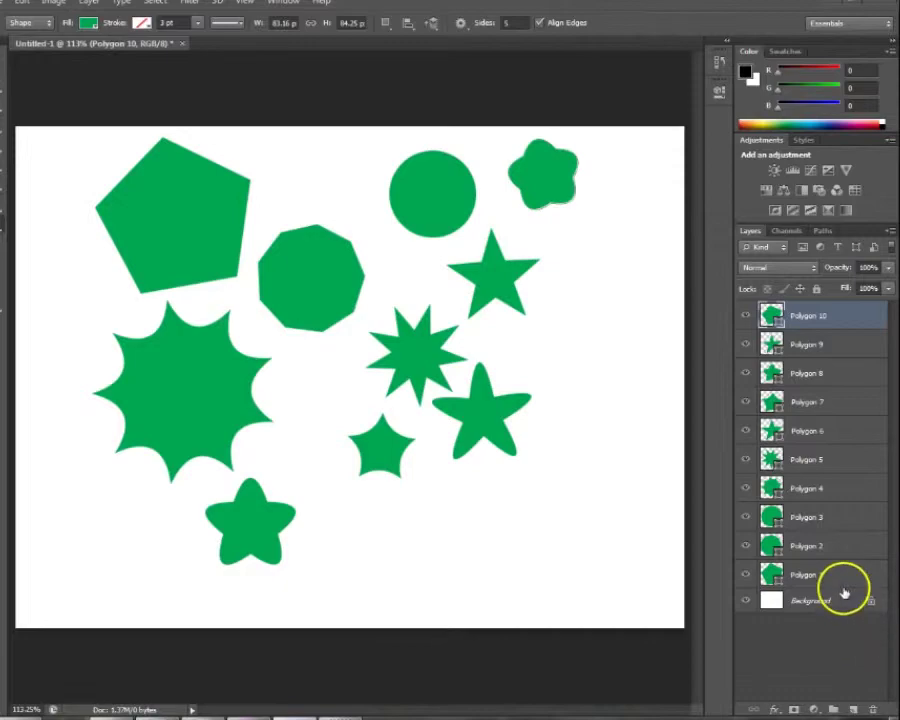
# - Delete all ten polygon shape layers and switch to the Line tool
pyautogui.keyDown('shift'); pyautogui.click(830, 575); pyautogui.keyUp('shift')
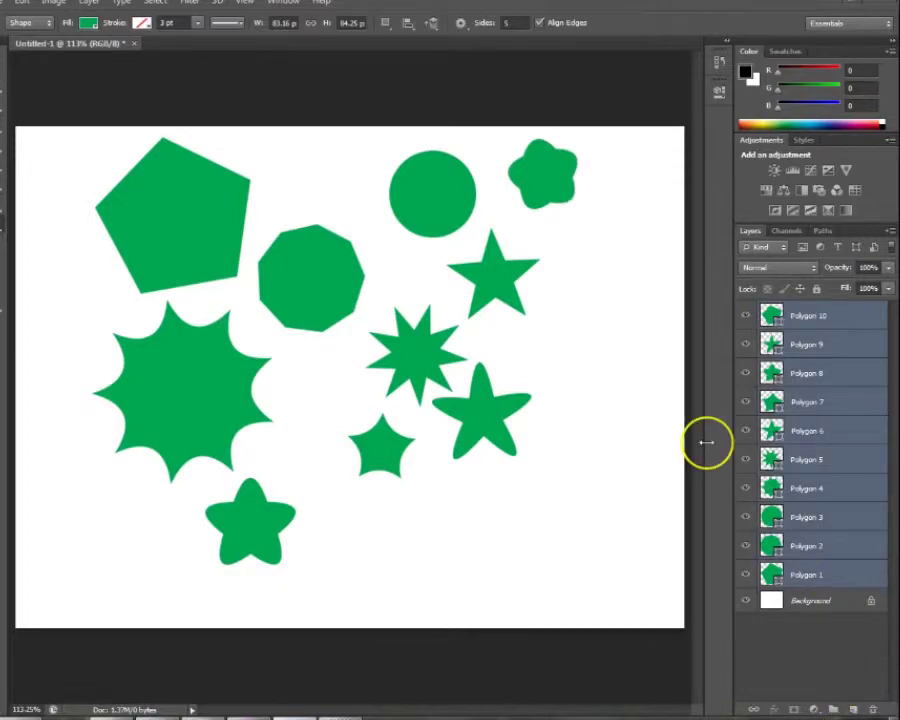
pyautogui.press('Delete')
pyautogui.click(3, 230)
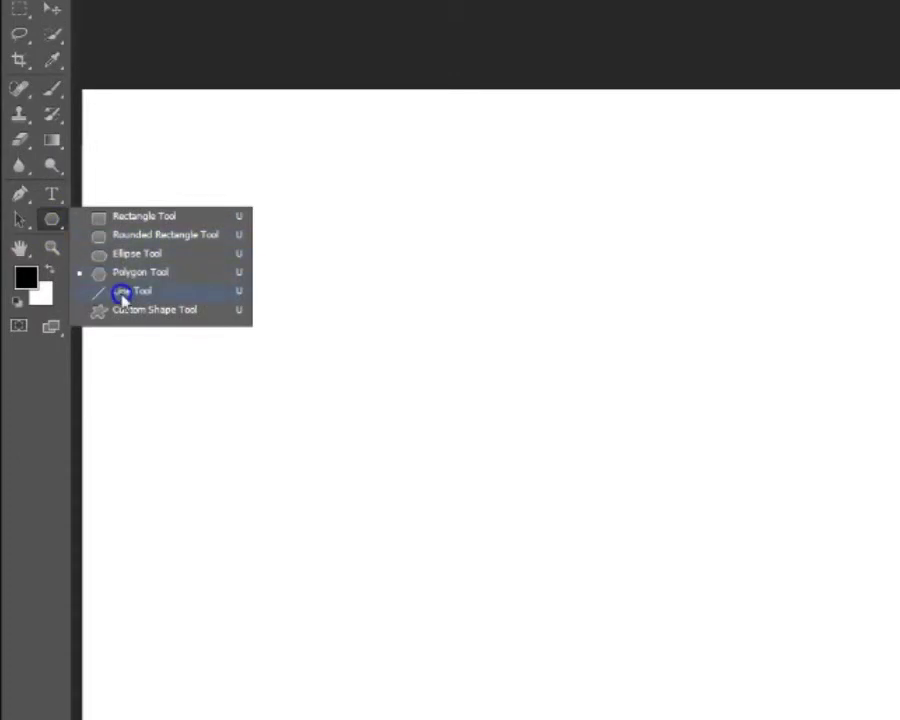
pyautogui.click(121, 292)
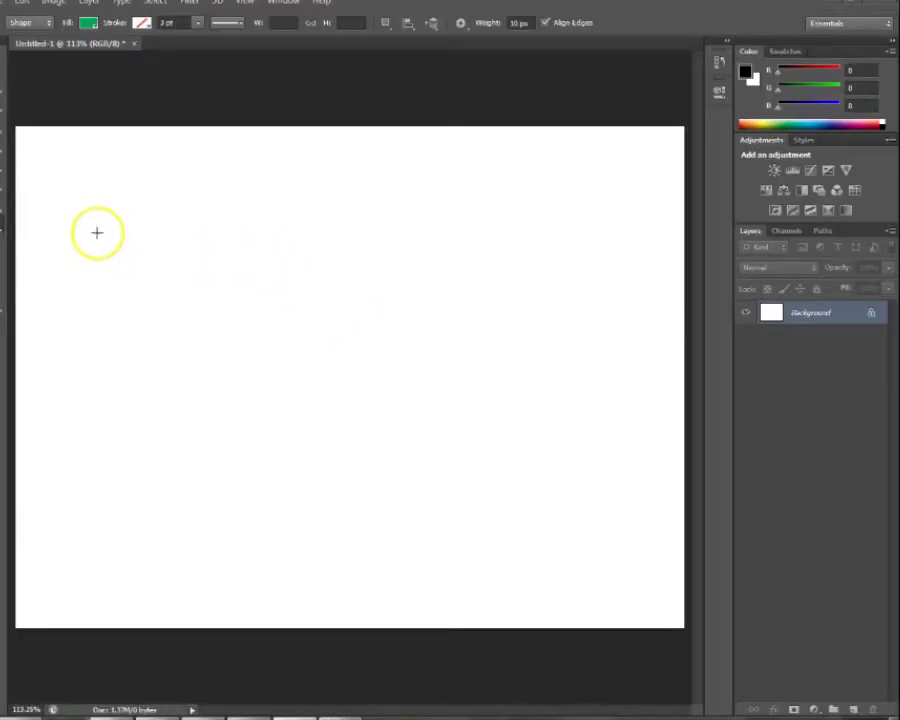
# - Set the arrowhead width to 500% and concavity to 0%, and draw a line about 479 px long with a start arrowhead near the canvas's upper edge
pyautogui.click(462, 23)
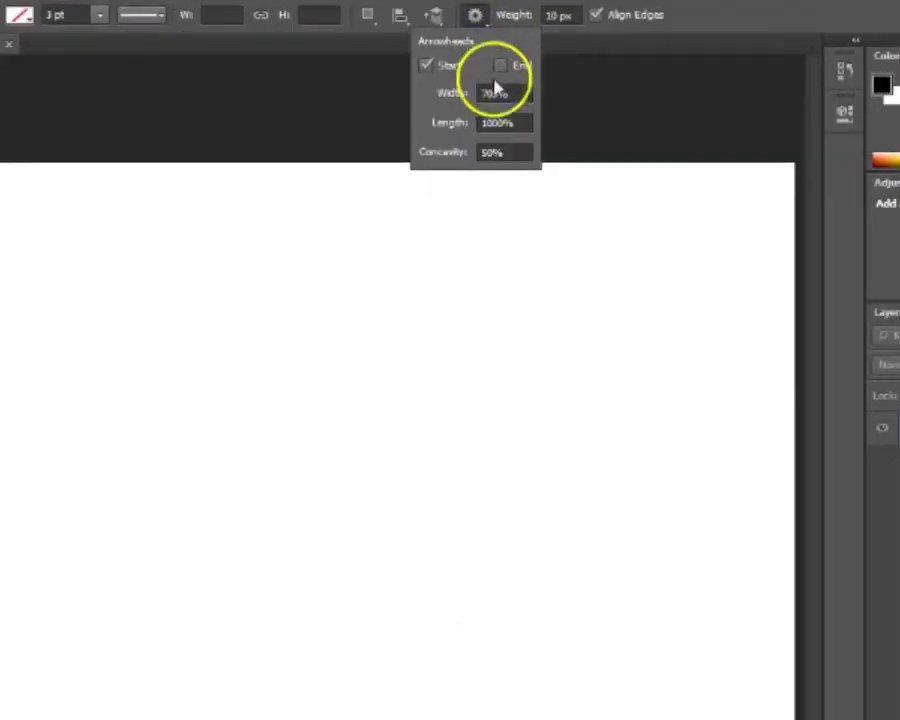
pyautogui.click(518, 94)
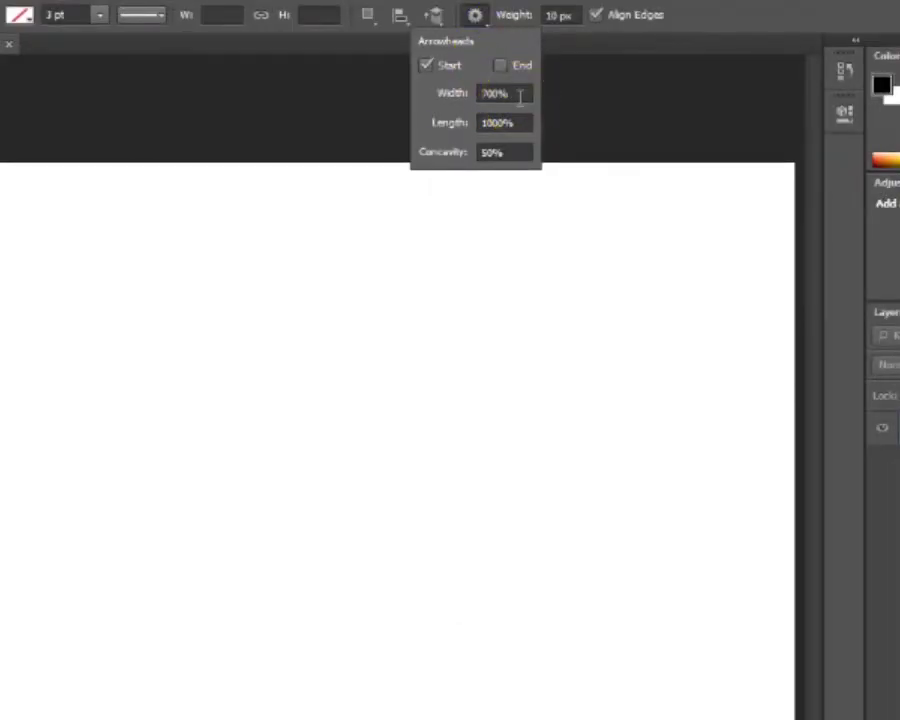
pyautogui.click(450, 152)
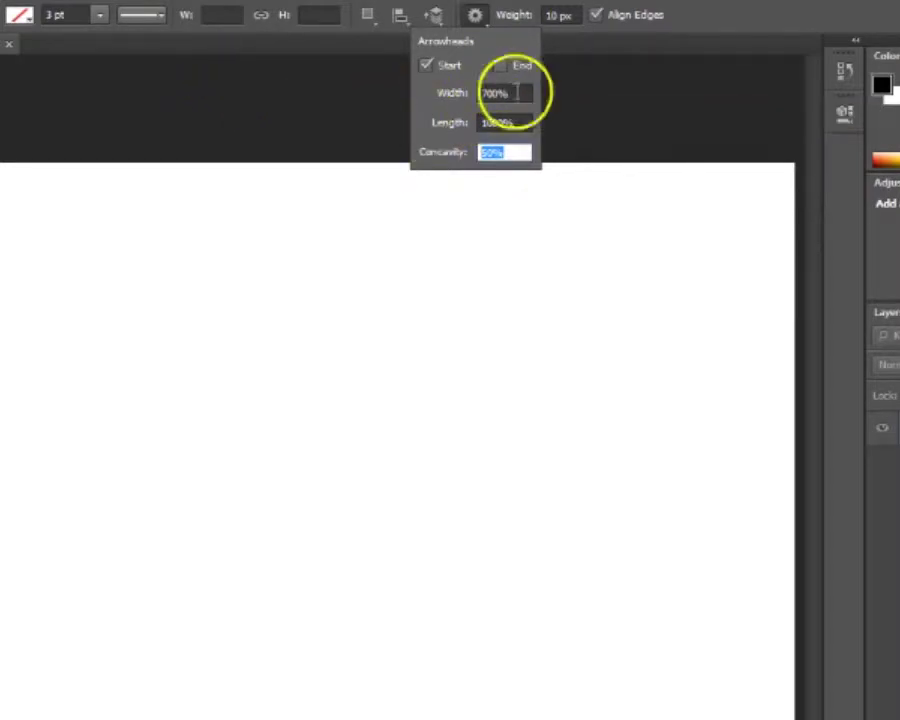
pyautogui.click(425, 92)
pyautogui.write('50')
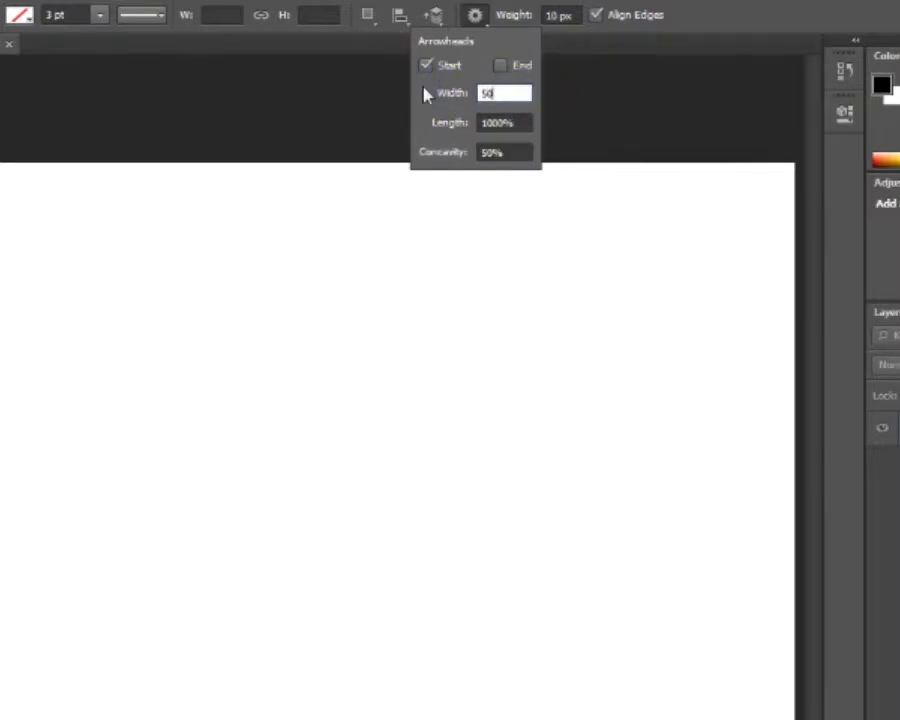
pyautogui.write('0')
pyautogui.click(502, 154)
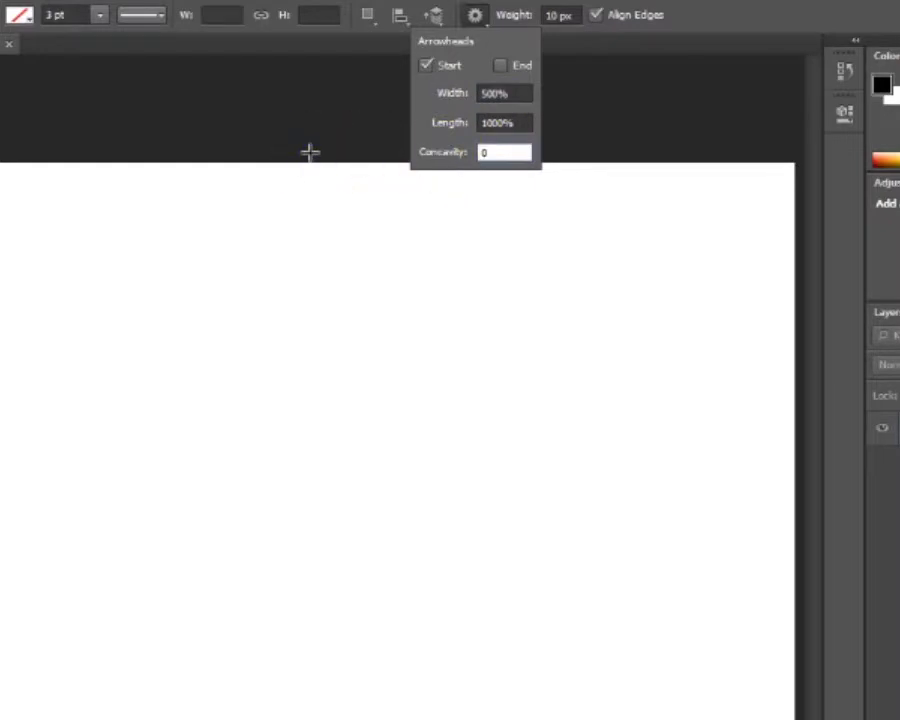
pyautogui.press('Return')
pyautogui.click(477, 15)
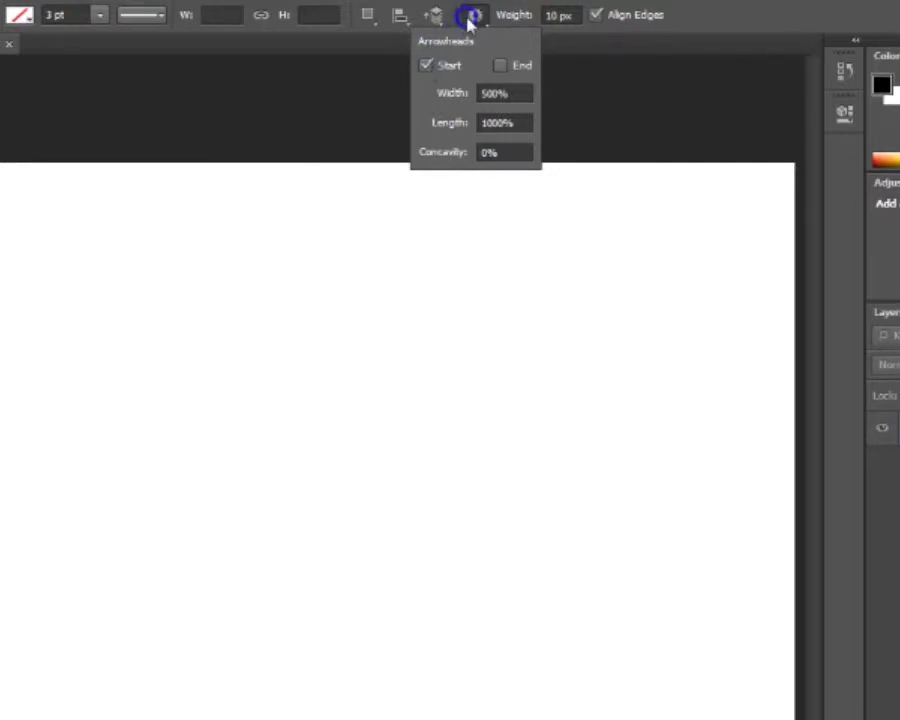
pyautogui.click(104, 216)
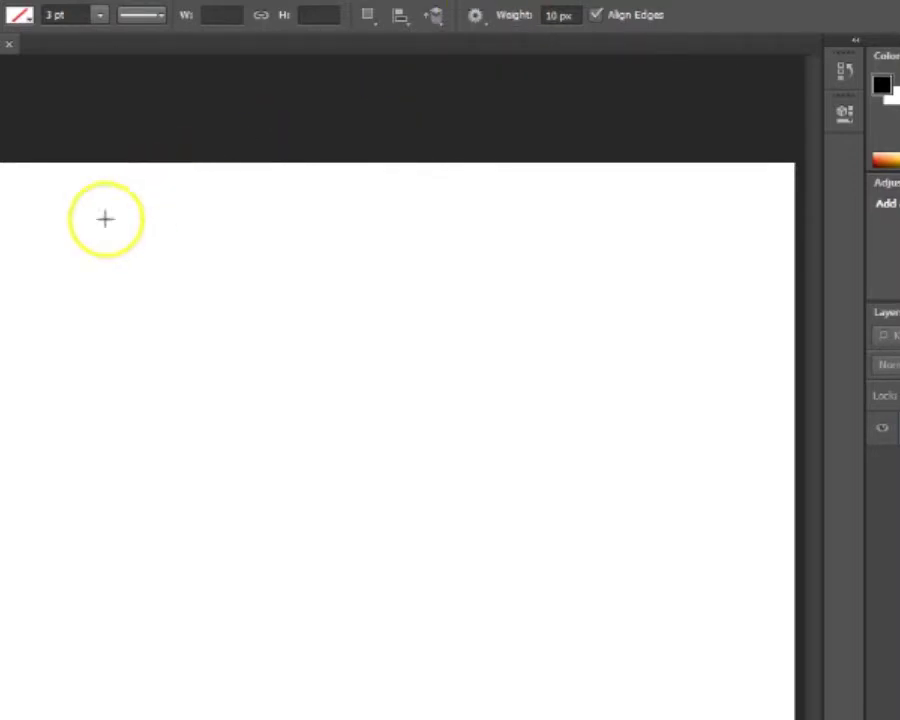
pyautogui.moveTo(109, 192); pyautogui.dragTo(567, 191)
# - Draw a plain line about 479 px long with both arrowheads off, and below it a line about 555 px long with Start and End arrowheads
pyautogui.click(520, 12)
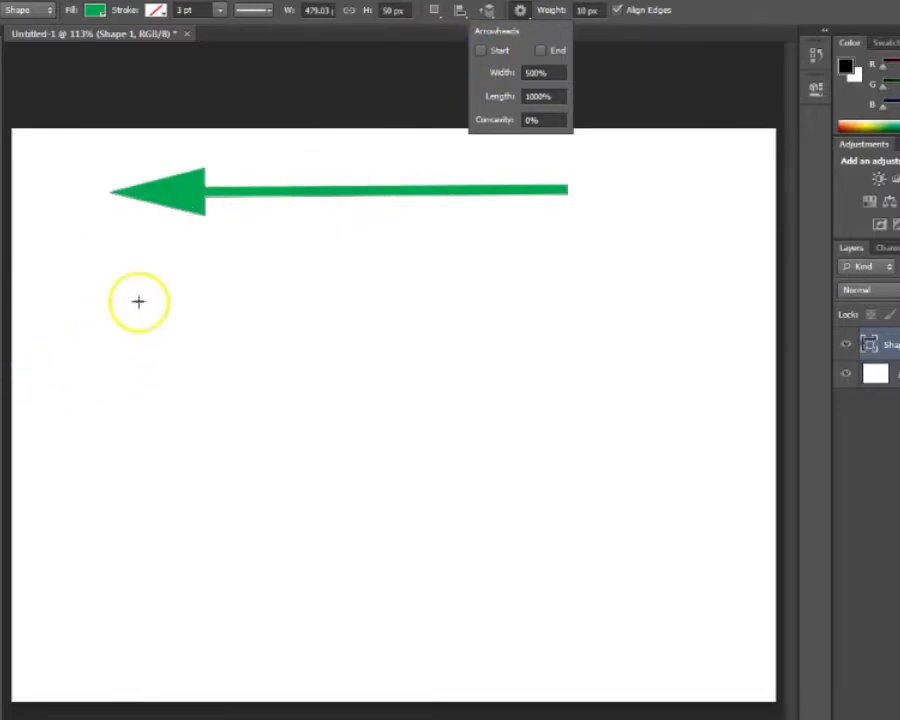
pyautogui.moveTo(120, 268); pyautogui.dragTo(578, 262)
pyautogui.click(520, 12)
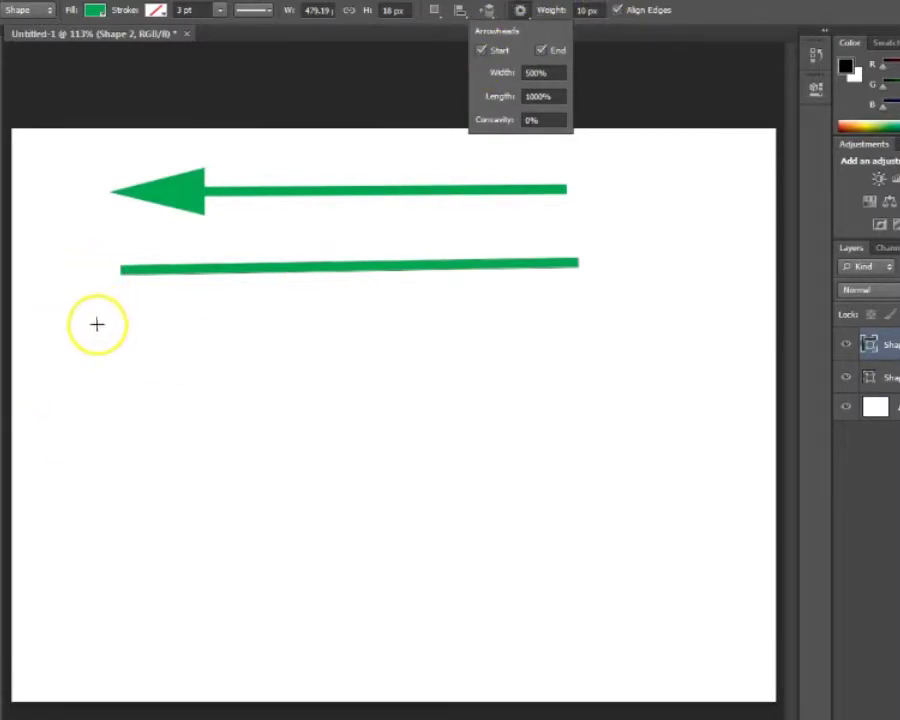
pyautogui.moveTo(96, 323); pyautogui.dragTo(622, 316)
# - Set the arrowhead width to 700% and draw a double-headed arrow about 598 by 74 px below the existing lines
pyautogui.click(519, 10)
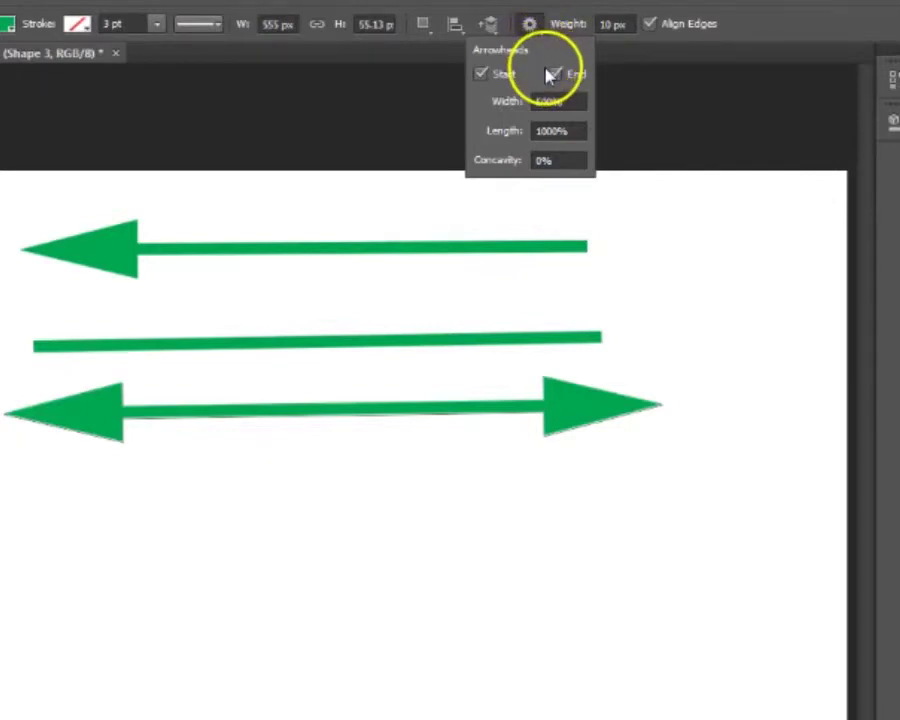
pyautogui.doubleClick(560, 101)
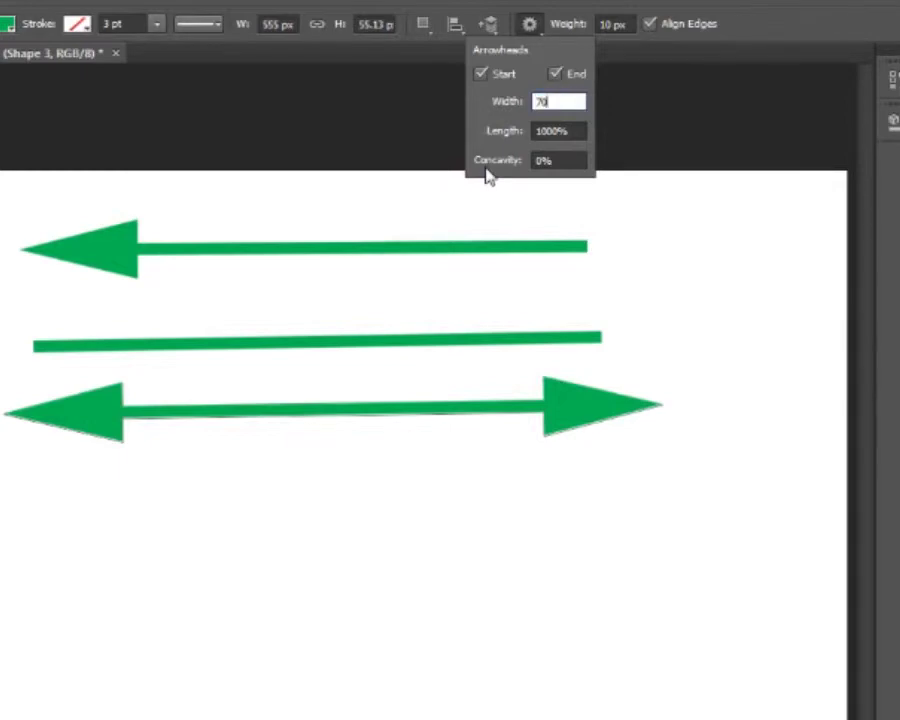
pyautogui.press('Return')
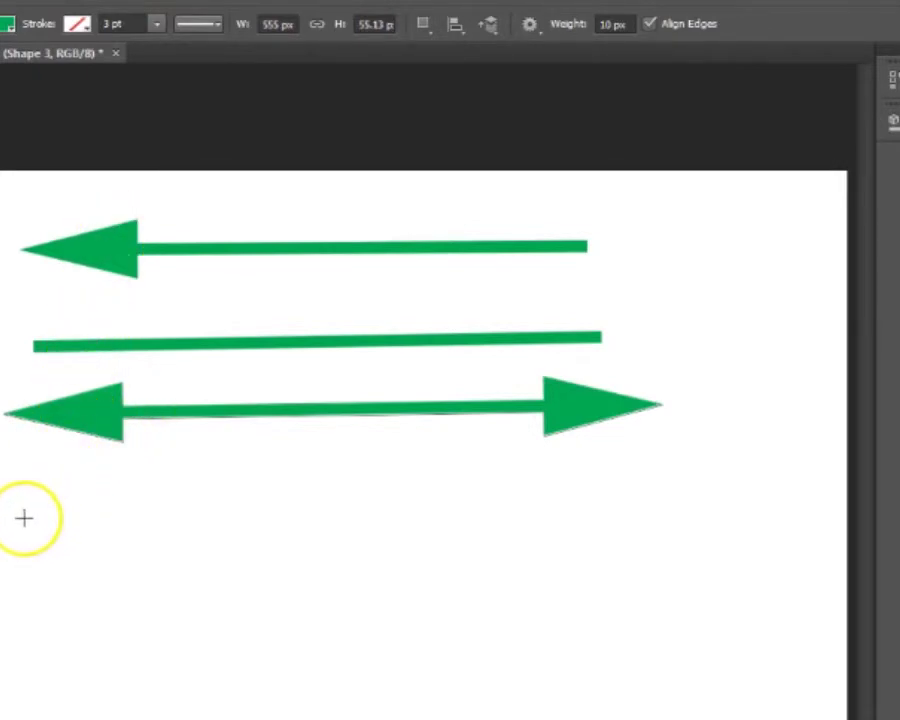
pyautogui.moveTo(24, 517); pyautogui.dragTo(733, 510)
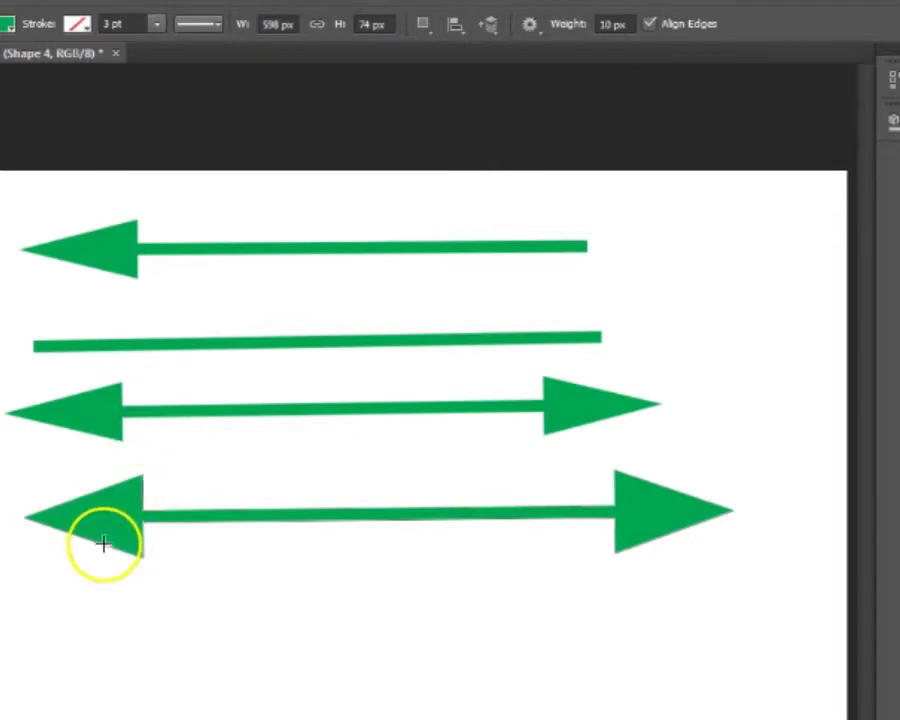
# - Set the arrowhead length to 800% and width to 500%, and draw a double-headed arrow about 633 by 53 px below the widest-headed one
pyautogui.click(531, 23)
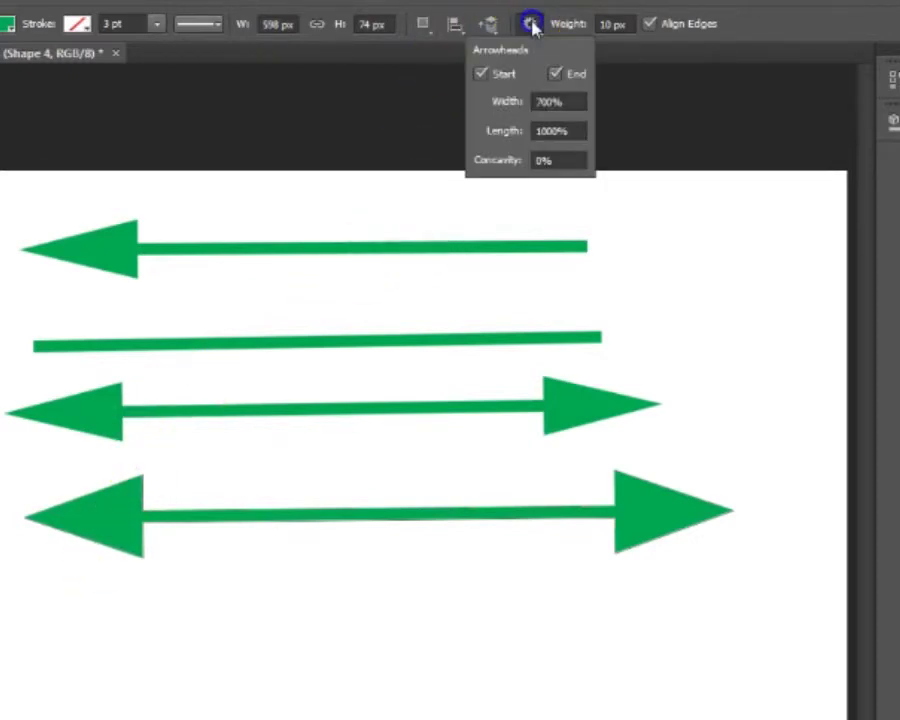
pyautogui.click(566, 133)
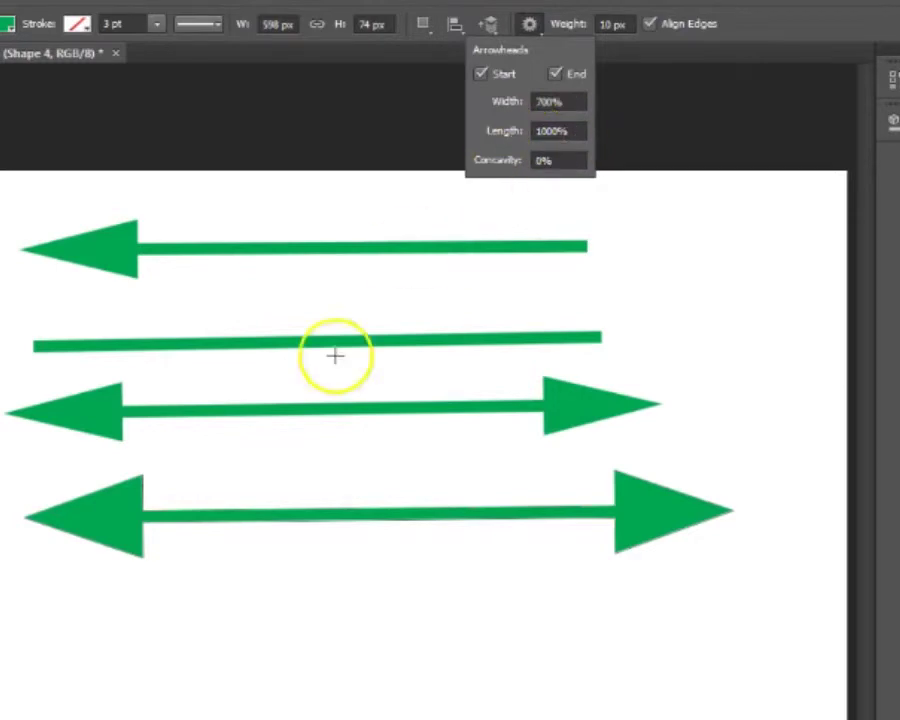
pyautogui.click(576, 131)
pyautogui.moveTo(576, 131); pyautogui.dragTo(502, 135)
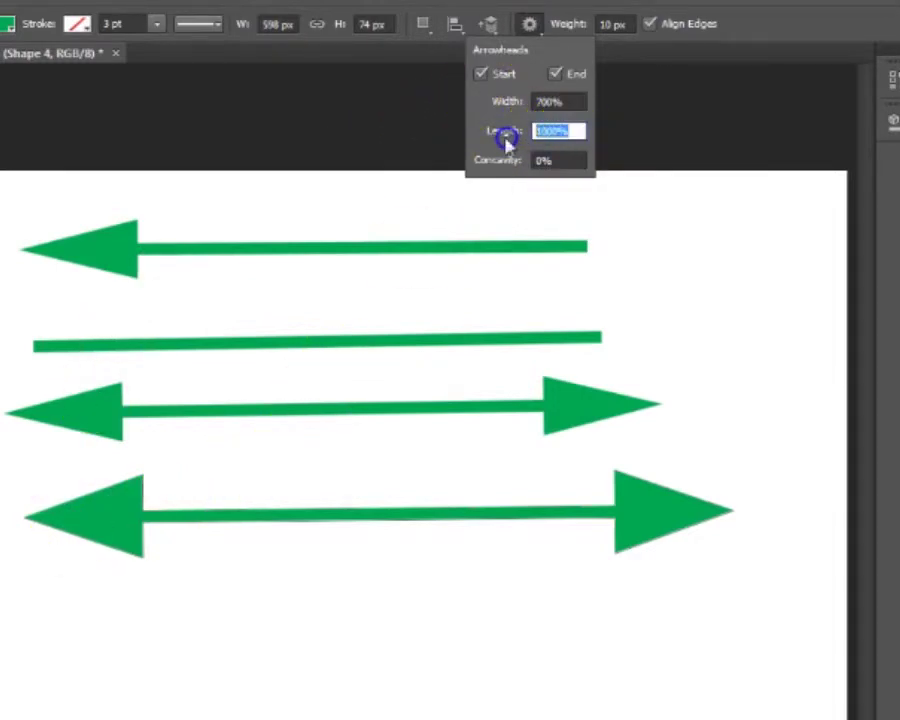
pyautogui.write('800')
pyautogui.click(664, 210)
pyautogui.moveTo(552, 101); pyautogui.dragTo(415, 87)
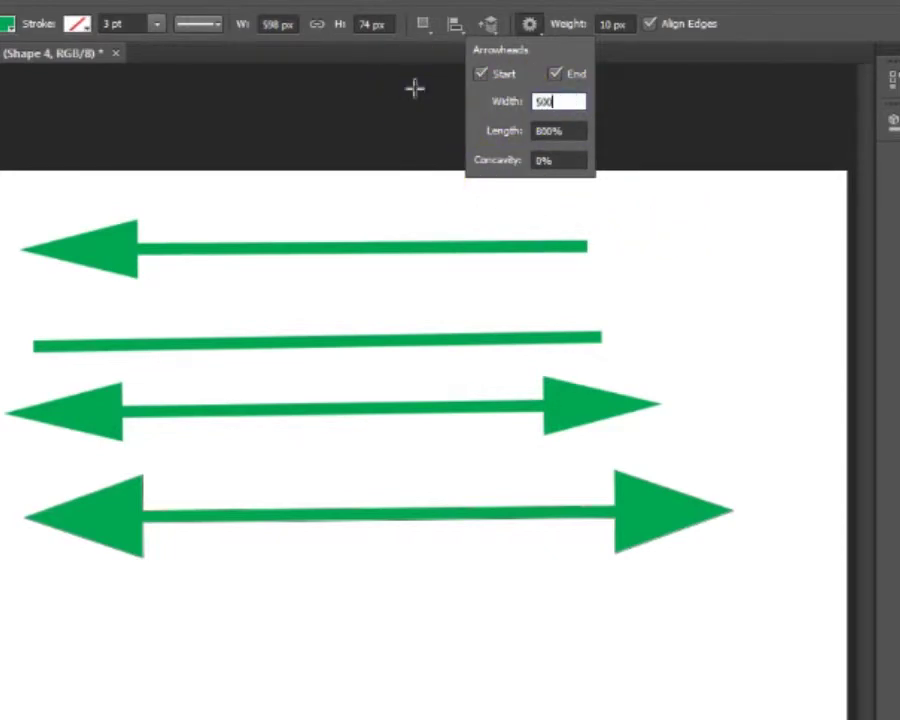
pyautogui.write('500')
pyautogui.click(679, 70)
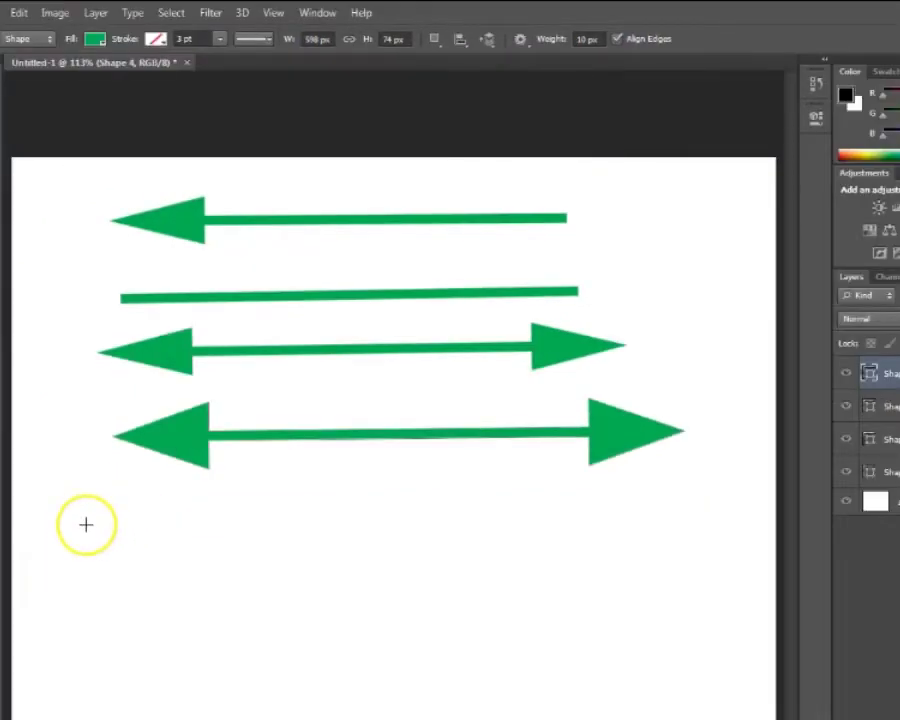
pyautogui.moveTo(88, 531); pyautogui.dragTo(691, 530)
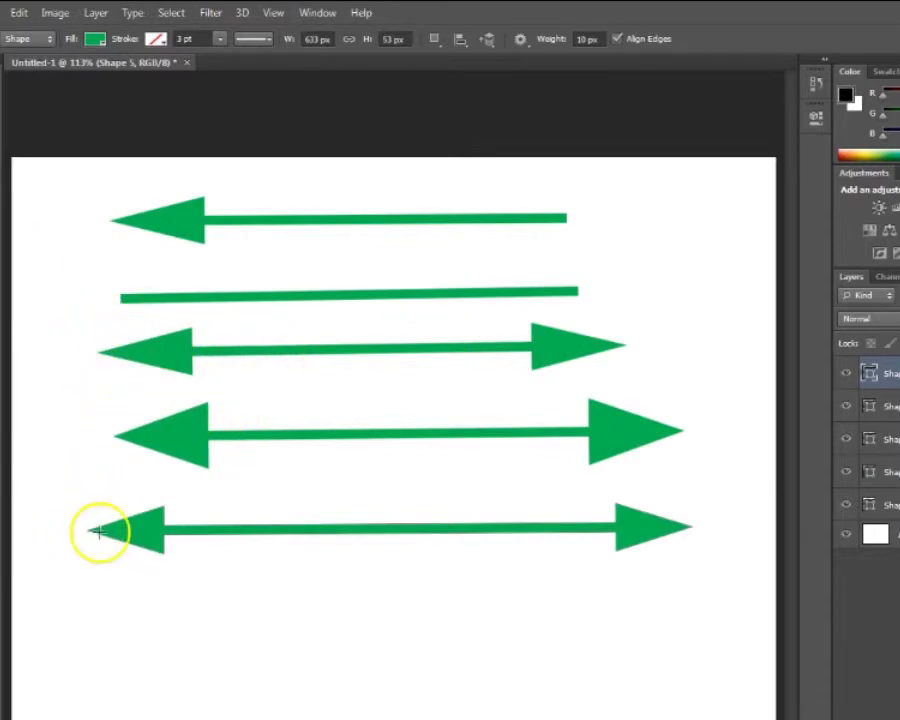
# - Set the arrowhead concavity to 25% and draw a double-headed arrow about 544 by 53 px below the last one
pyautogui.click(520, 40)
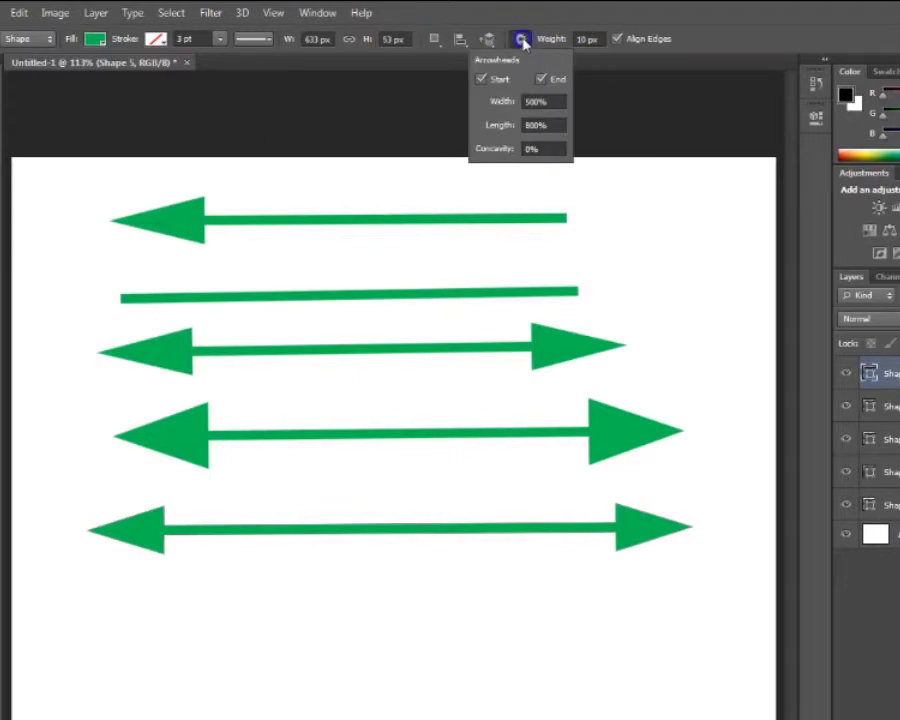
pyautogui.click(531, 148)
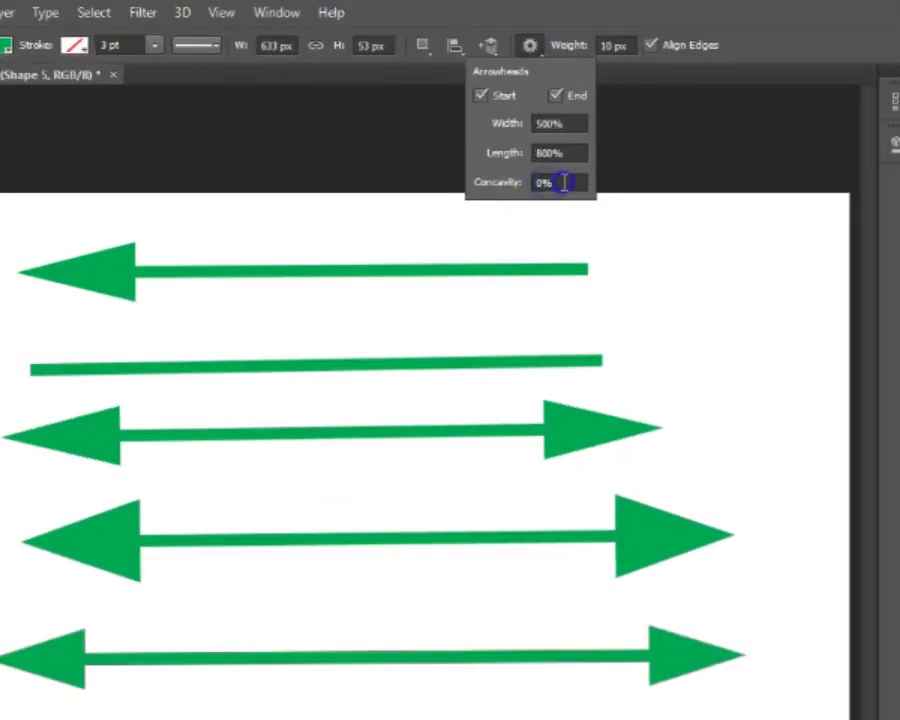
pyautogui.moveTo(564, 182); pyautogui.dragTo(477, 175)
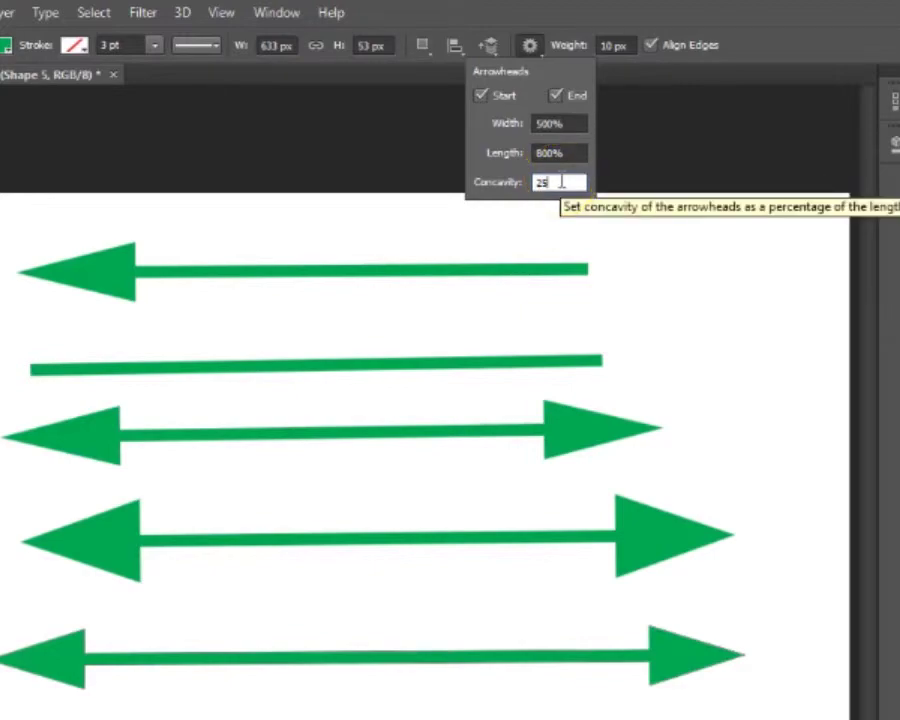
pyautogui.press('Return')
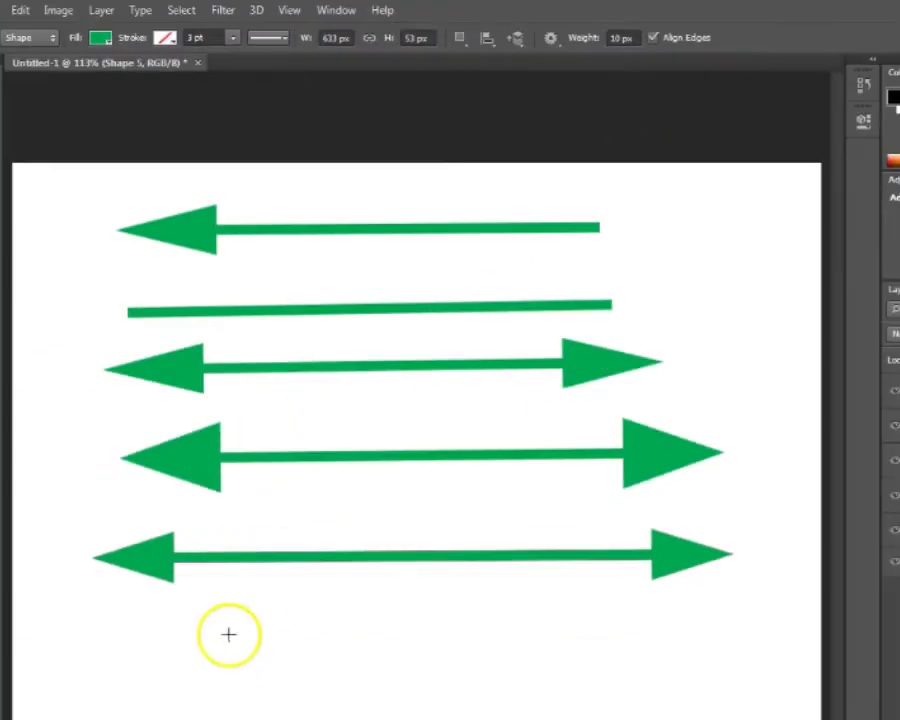
pyautogui.moveTo(141, 637); pyautogui.dragTo(689, 640)
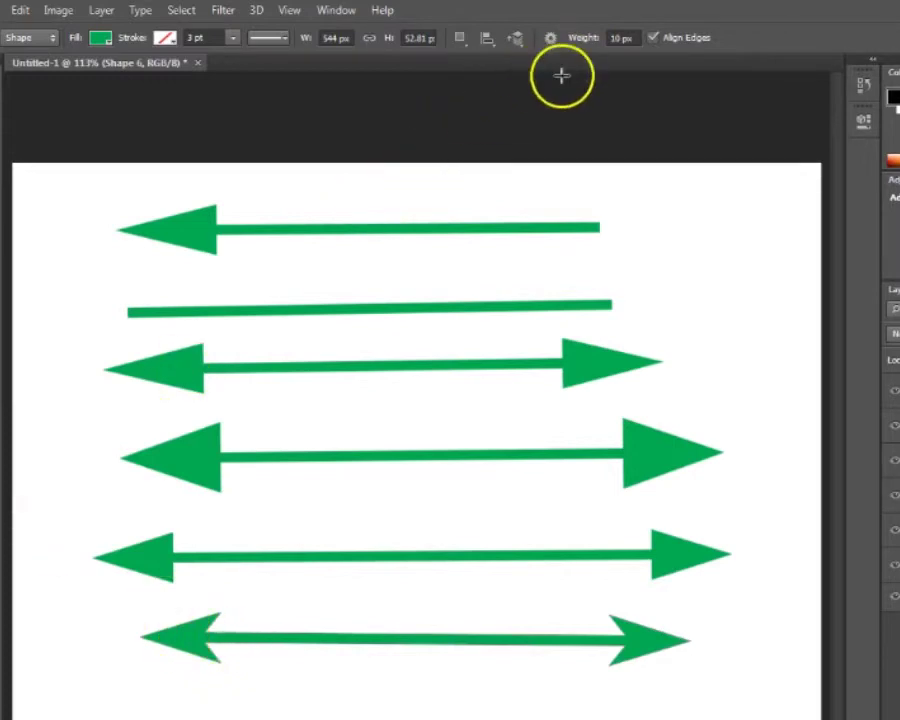
# - Set the arrowhead concavity to 50% and draw a double-headed arrow about 517 by 52 px beneath the 25% concavity arrow
pyautogui.click(553, 38)
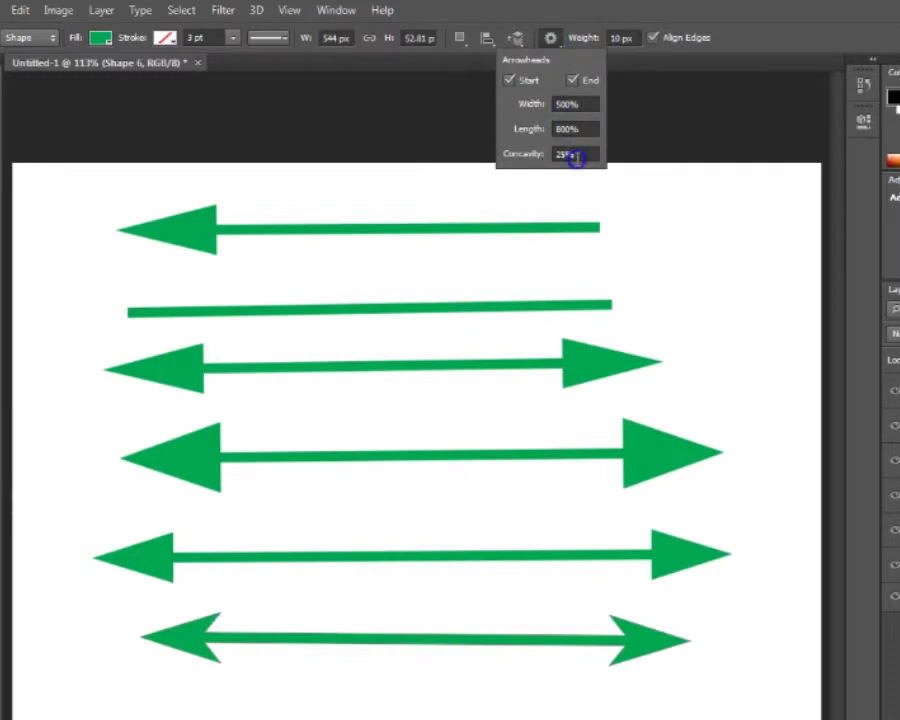
pyautogui.moveTo(553, 158); pyautogui.dragTo(577, 157)
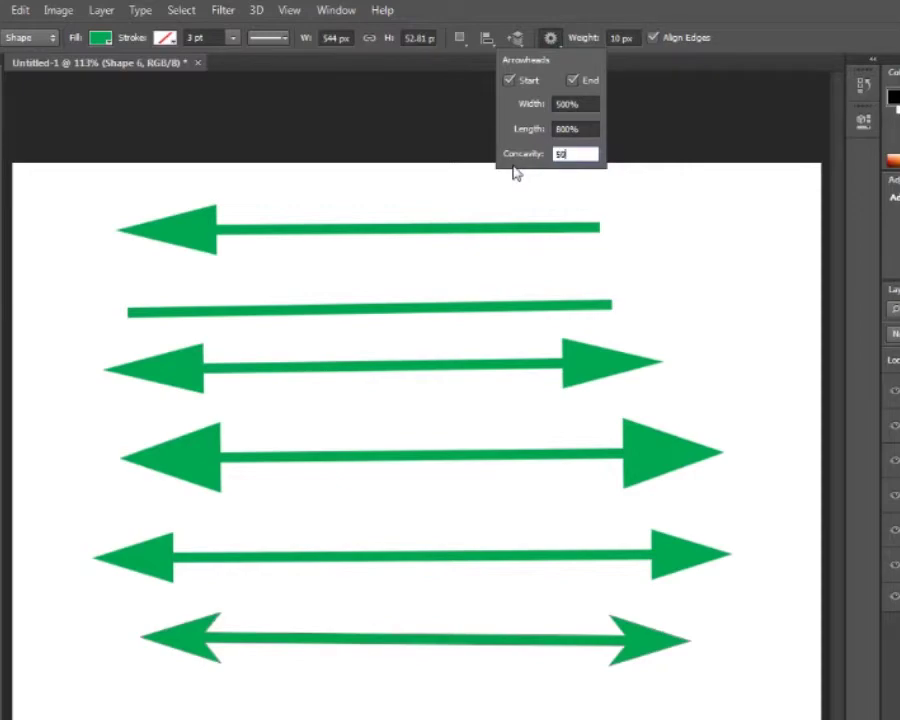
pyautogui.press('Return')
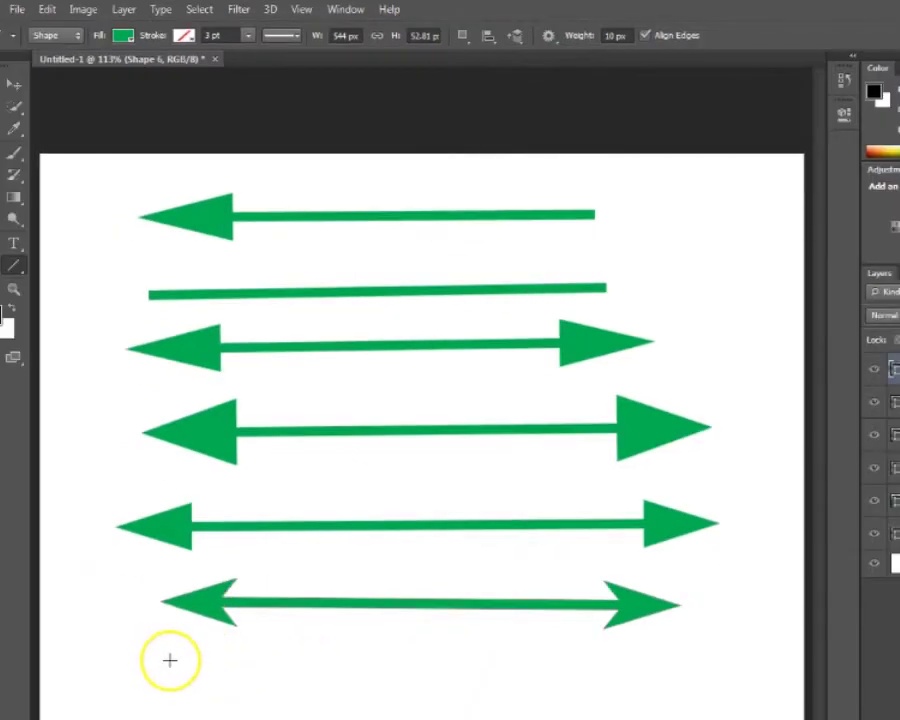
pyautogui.moveTo(170, 660); pyautogui.dragTo(667, 656)
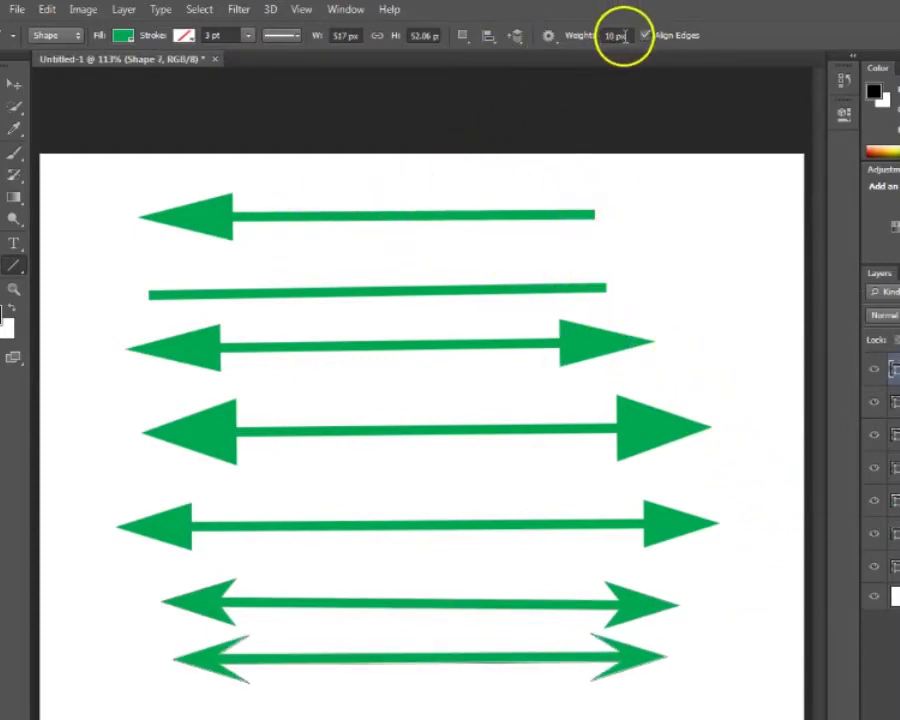
# - Set the line weight to 5 px and draw a double-headed arrow about 443 by 26 px between the top arrow and the plain line
pyautogui.doubleClick(612, 36)
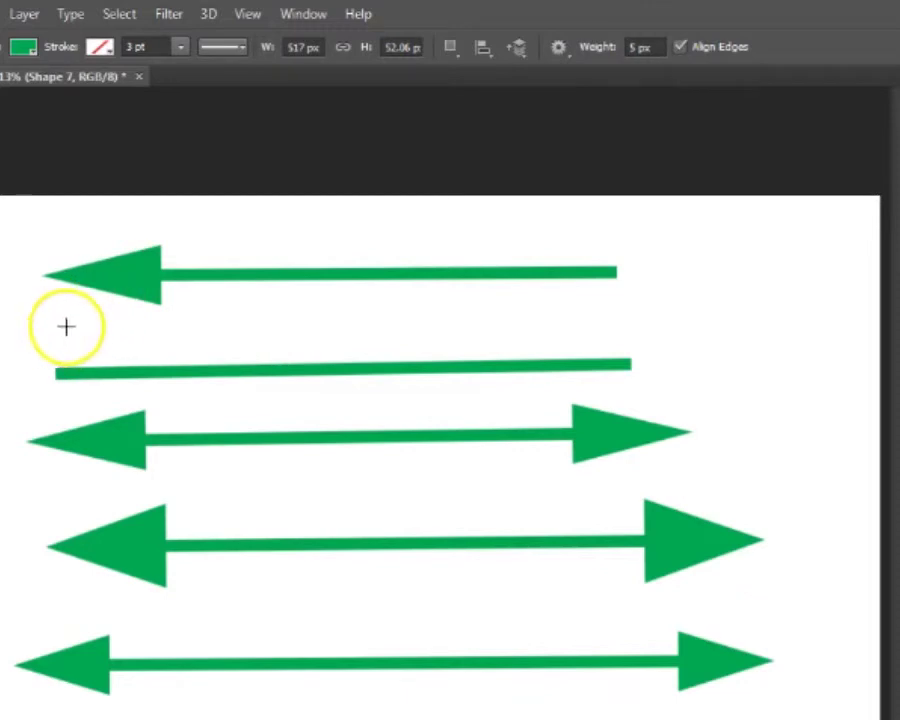
pyautogui.moveTo(66, 326); pyautogui.dragTo(597, 325)
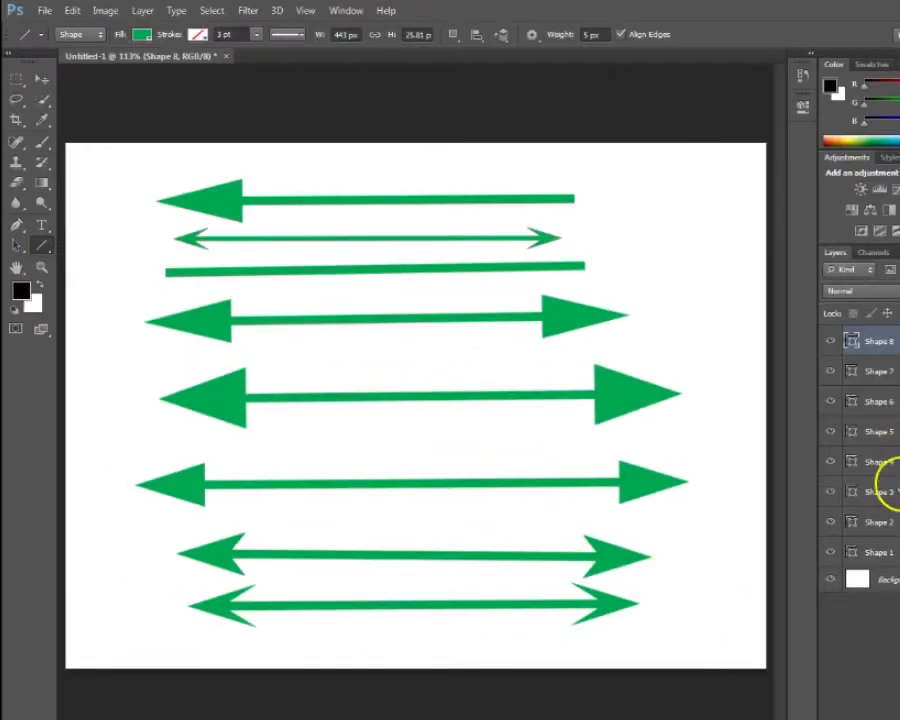
# - Delete all eight line and arrow shape layers, leaving only the Background layer
pyautogui.keyDown('shift'); pyautogui.click(885, 552); pyautogui.keyUp('shift')
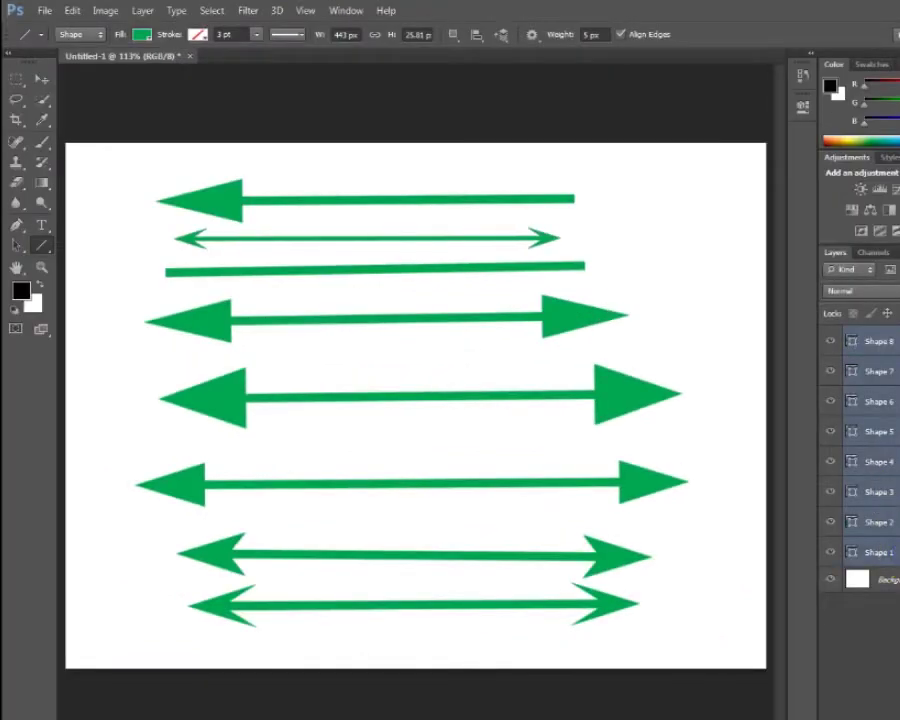
pyautogui.press('Delete')
# - With the Custom Shape tool, draw two unconstrained fleur-de-lis: a tall one on the left of the canvas and one about 29 by 100 px on the right
pyautogui.click(42, 249)
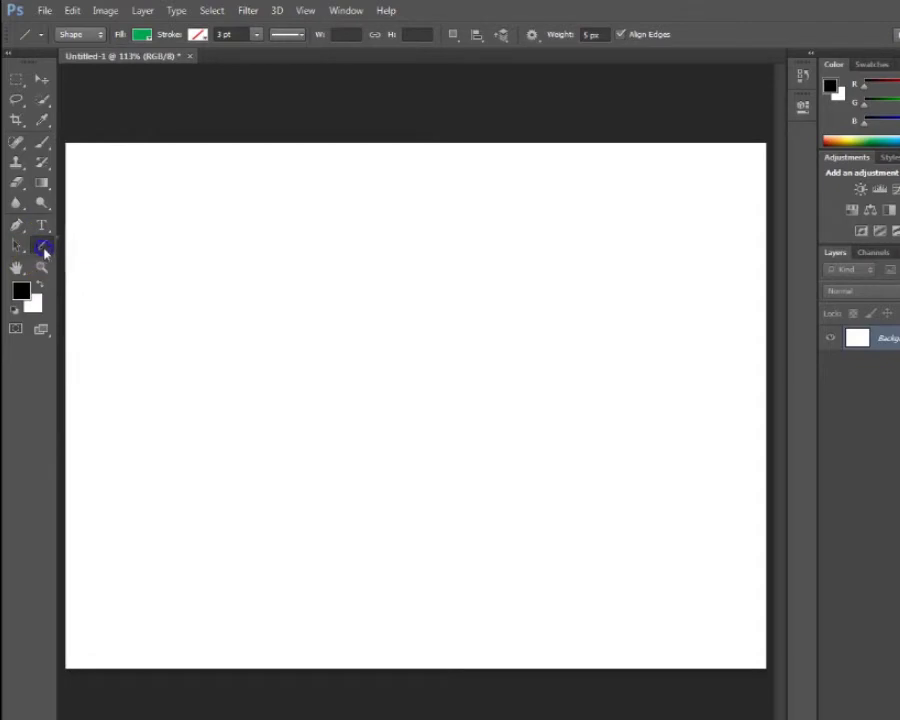
pyautogui.moveTo(44, 251); pyautogui.dragTo(80, 318)
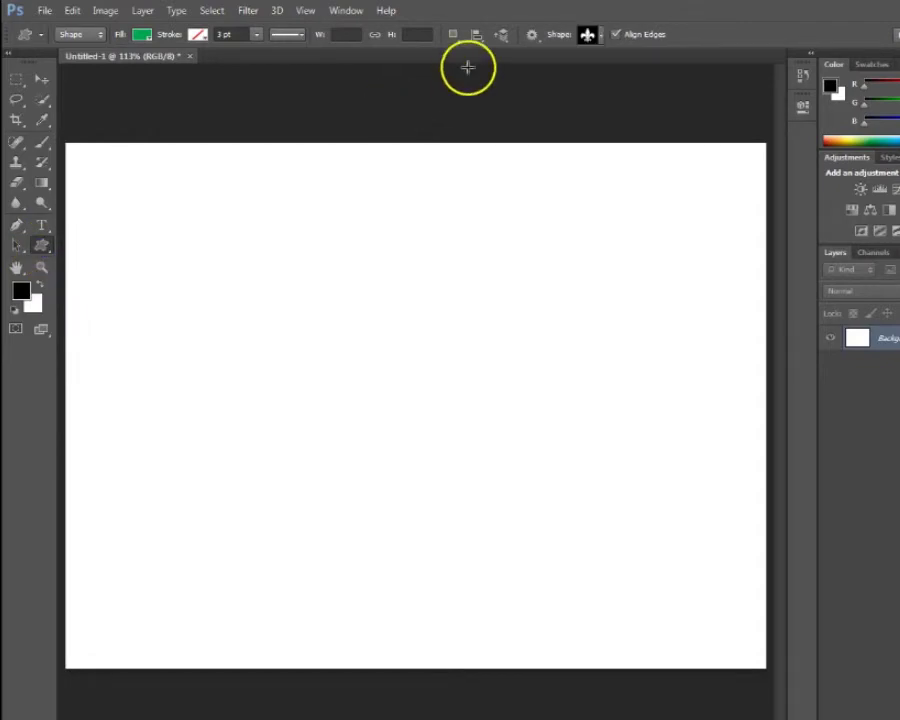
pyautogui.click(532, 34)
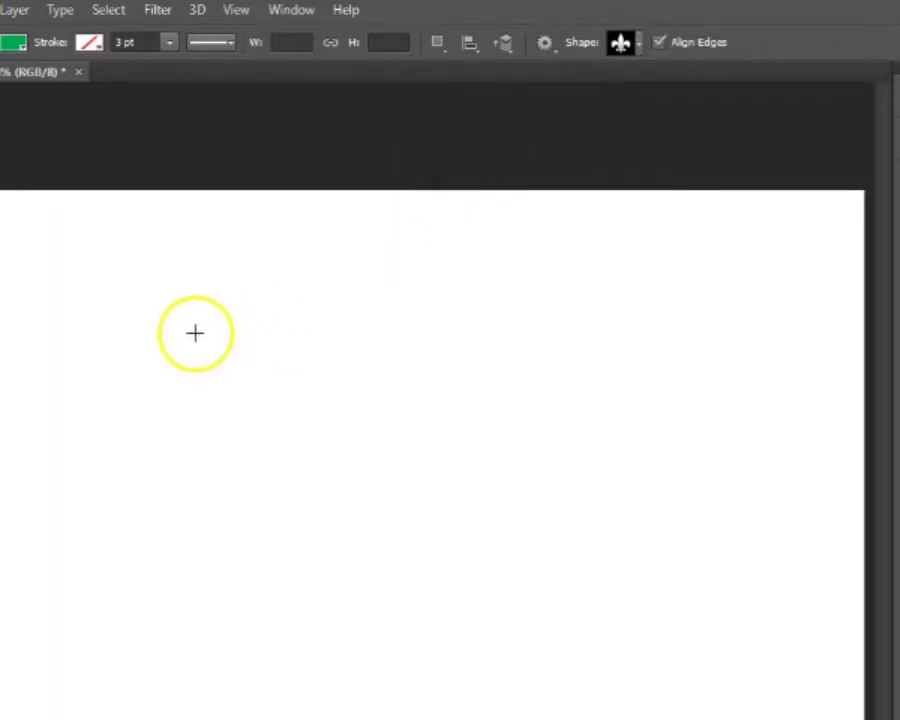
pyautogui.moveTo(195, 331); pyautogui.dragTo(295, 667)
pyautogui.moveTo(621, 376); pyautogui.dragTo(655, 492)
# - Constrain the custom shape to Defined Proportions and draw a fleur-de-lis about 105 by 110 px between the two existing ones
pyautogui.click(546, 43)
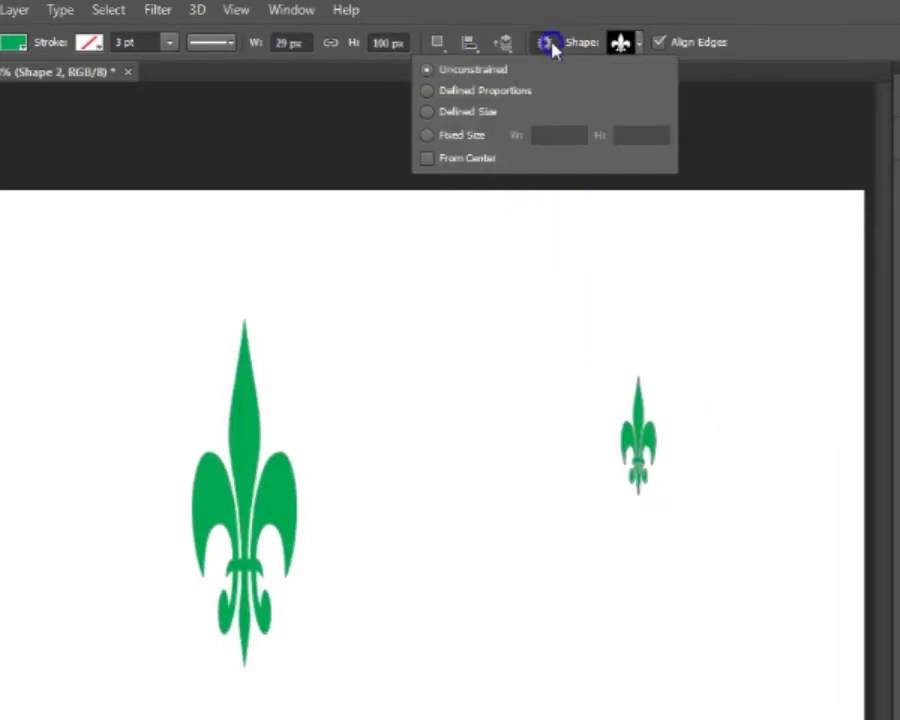
pyautogui.click(428, 91)
pyautogui.moveTo(368, 256); pyautogui.dragTo(586, 382)
# - Switch the geometry option to Defined Size and create a 150 by 150 px fleur-de-lis near the canvas's upper-left corner
pyautogui.click(546, 42)
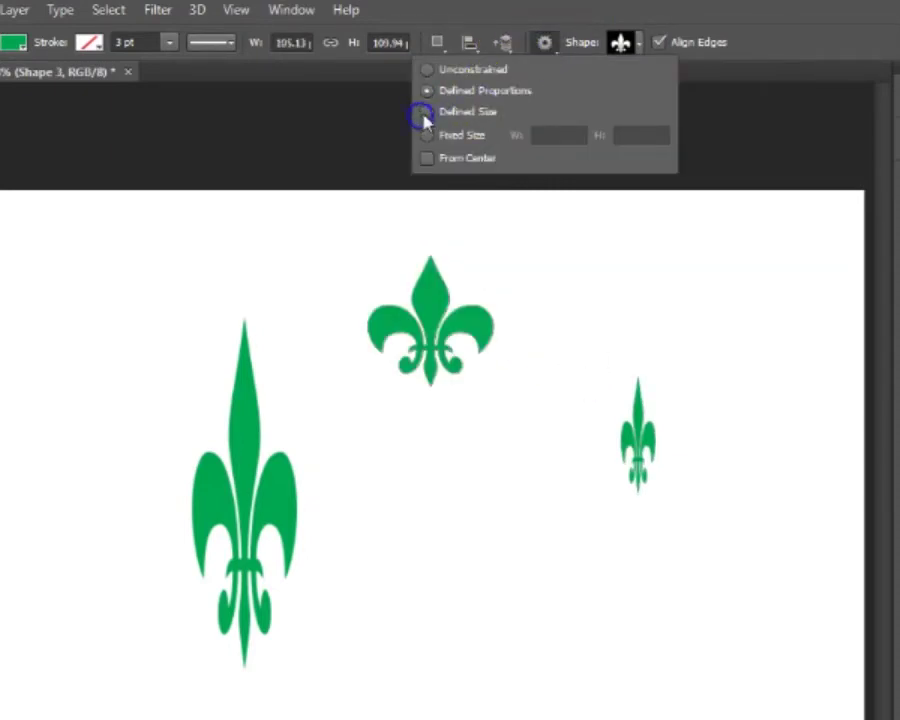
pyautogui.click(425, 116)
pyautogui.click(94, 259)
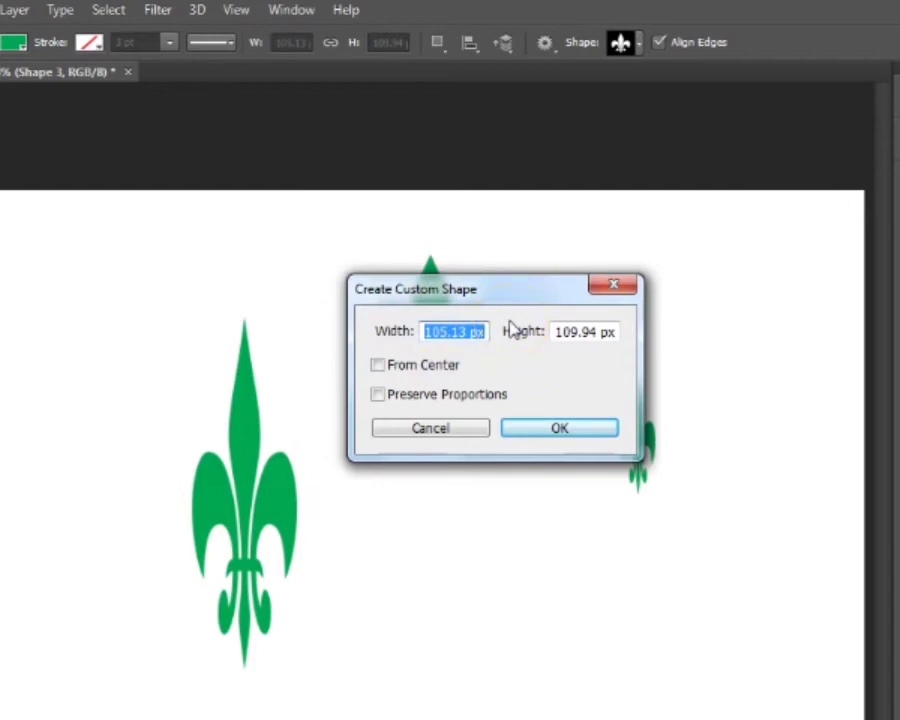
pyautogui.write('1150')
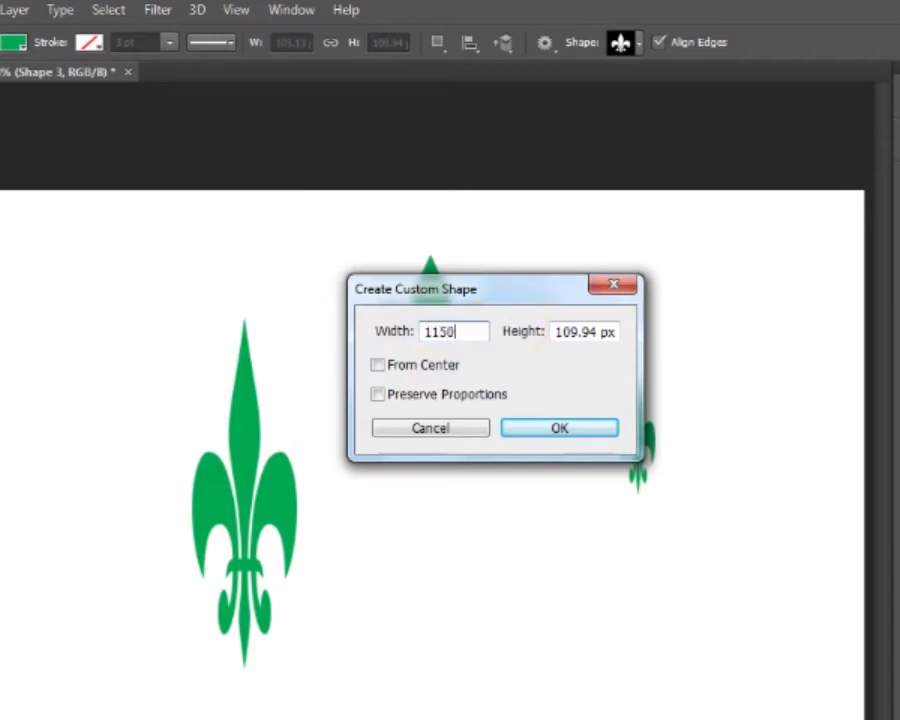
pyautogui.doubleClick(460, 331)
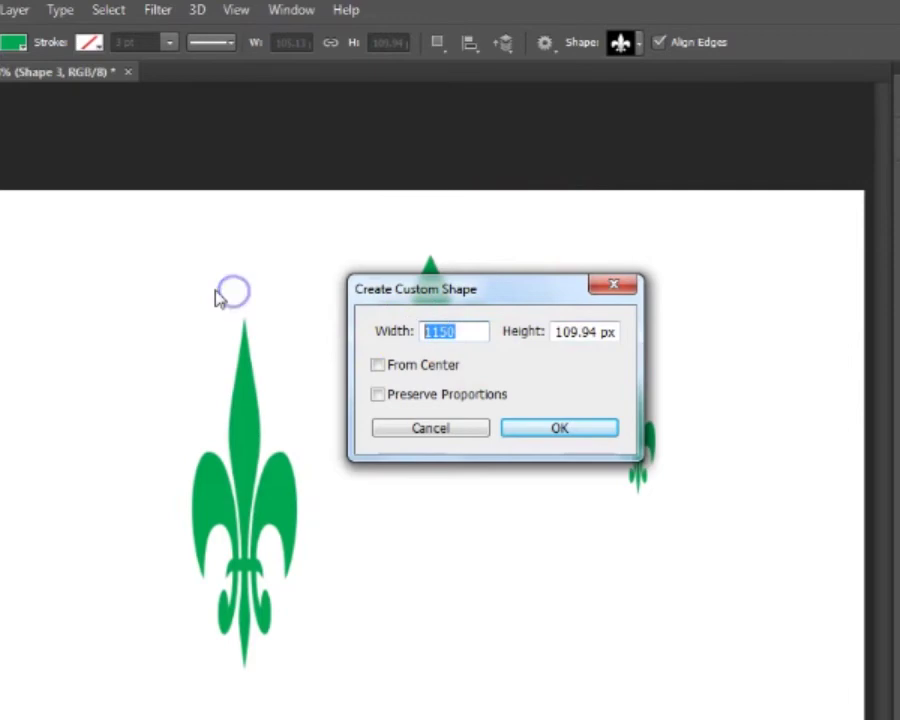
pyautogui.write('1')
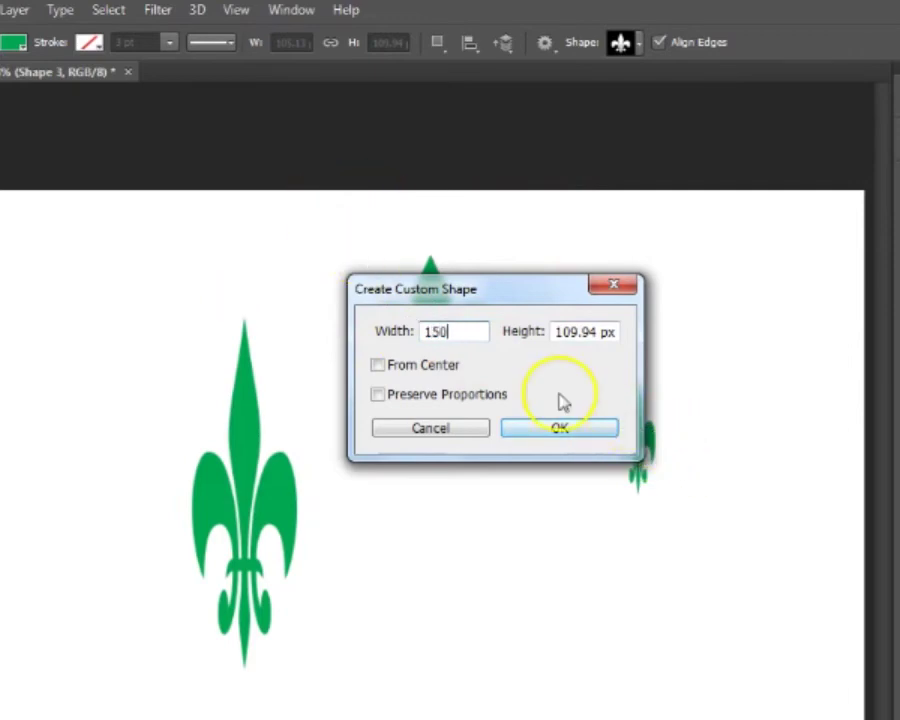
pyautogui.click(563, 333)
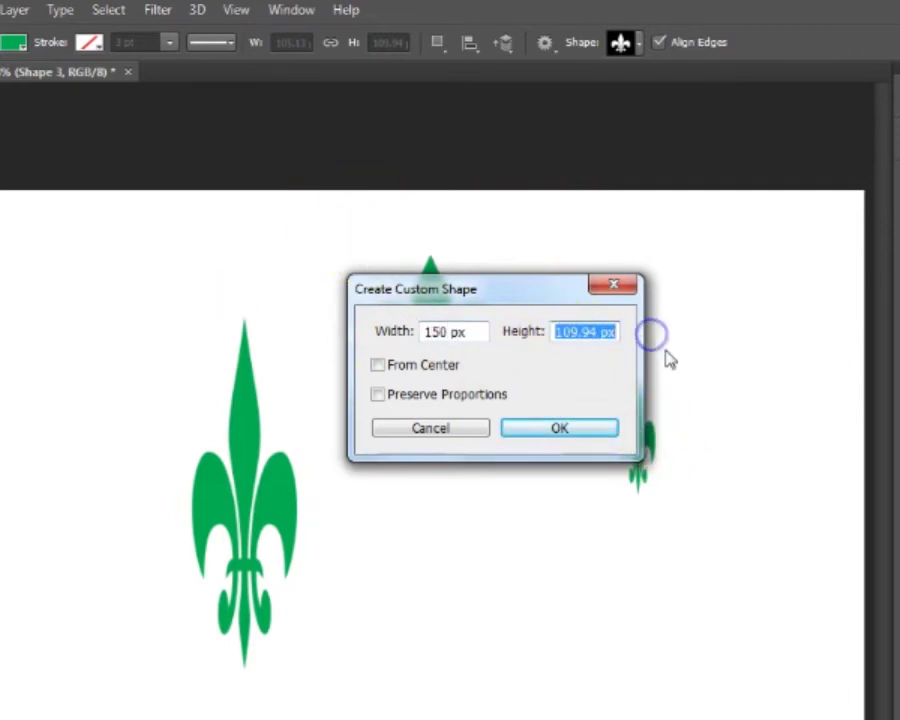
pyautogui.write('150')
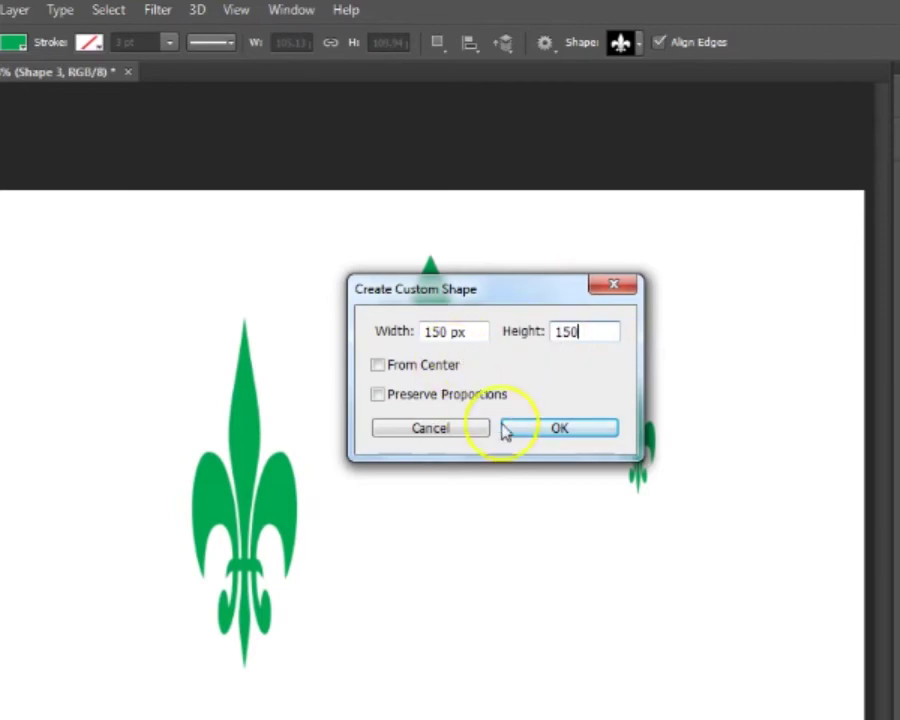
pyautogui.click(548, 432)
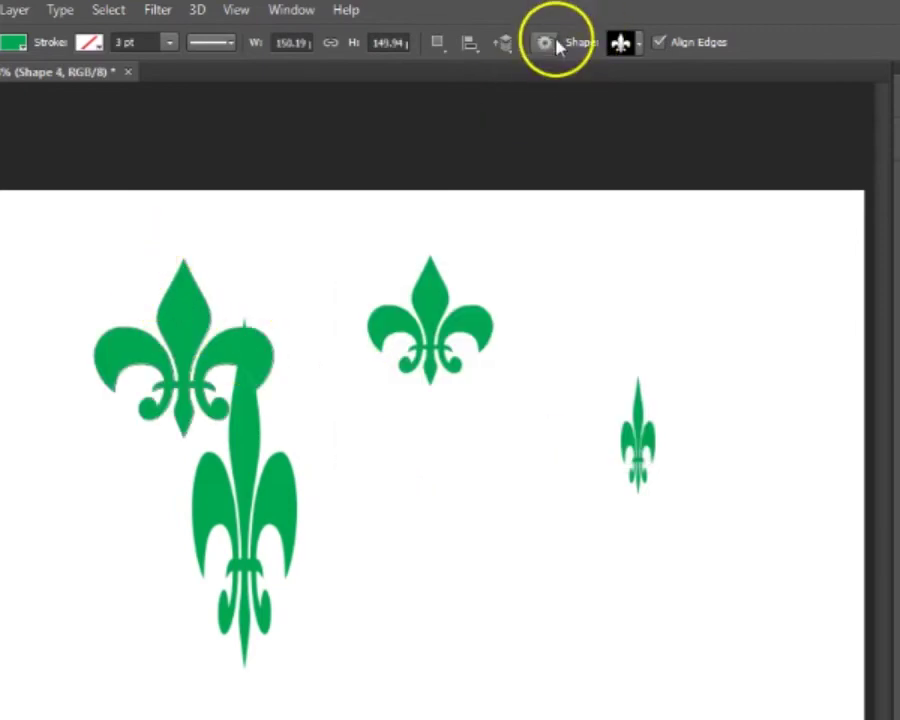
# - Set the custom shape geometry options to Fixed Size, with shapes drawn From Center
pyautogui.click(545, 43)
pyautogui.click(430, 137)
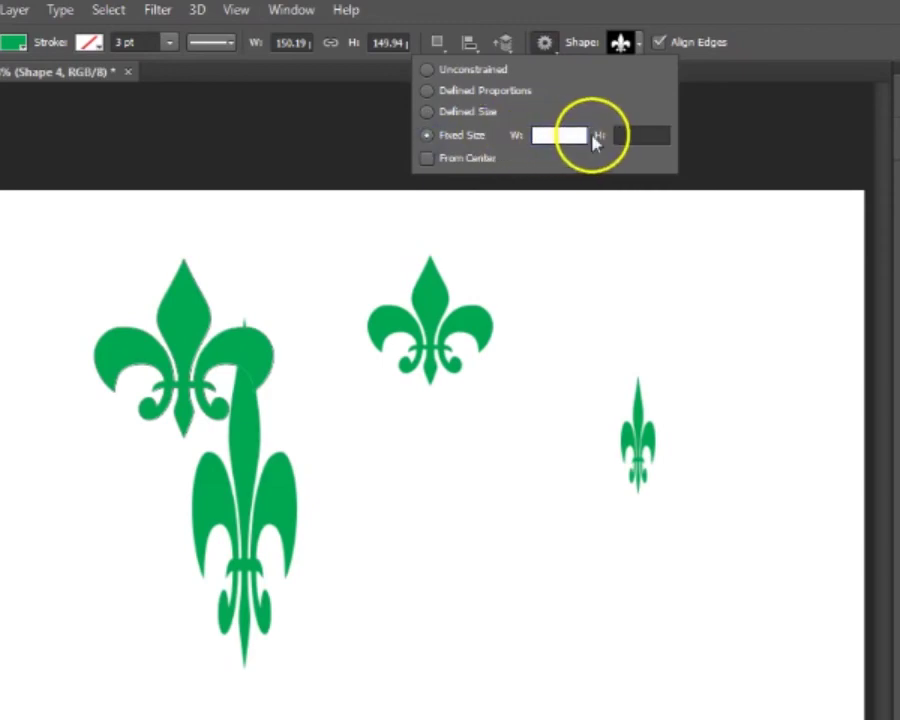
pyautogui.click(427, 158)
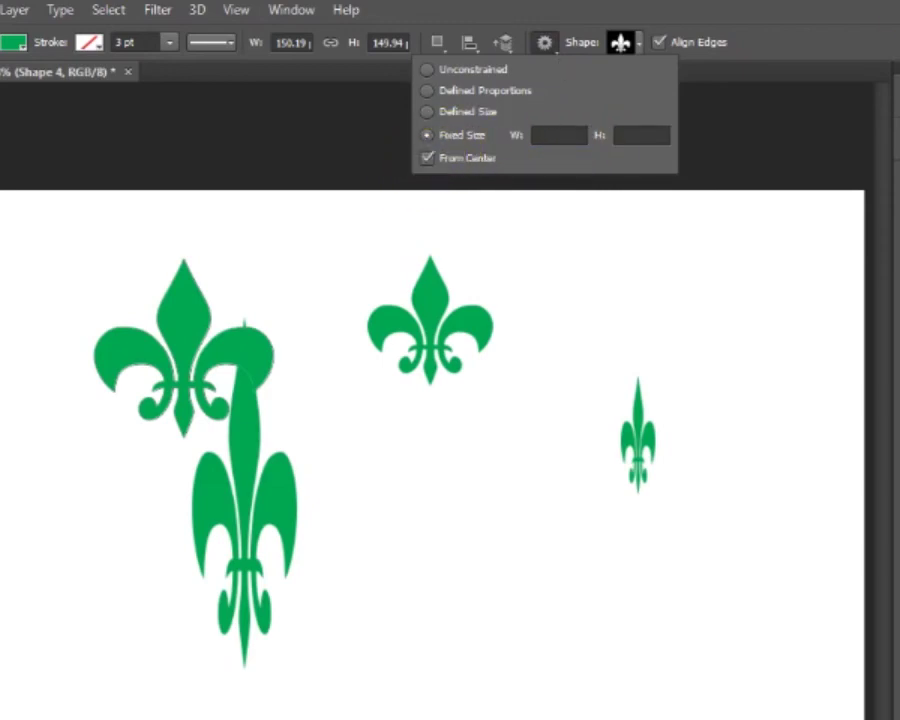
pyautogui.click(872, 15)
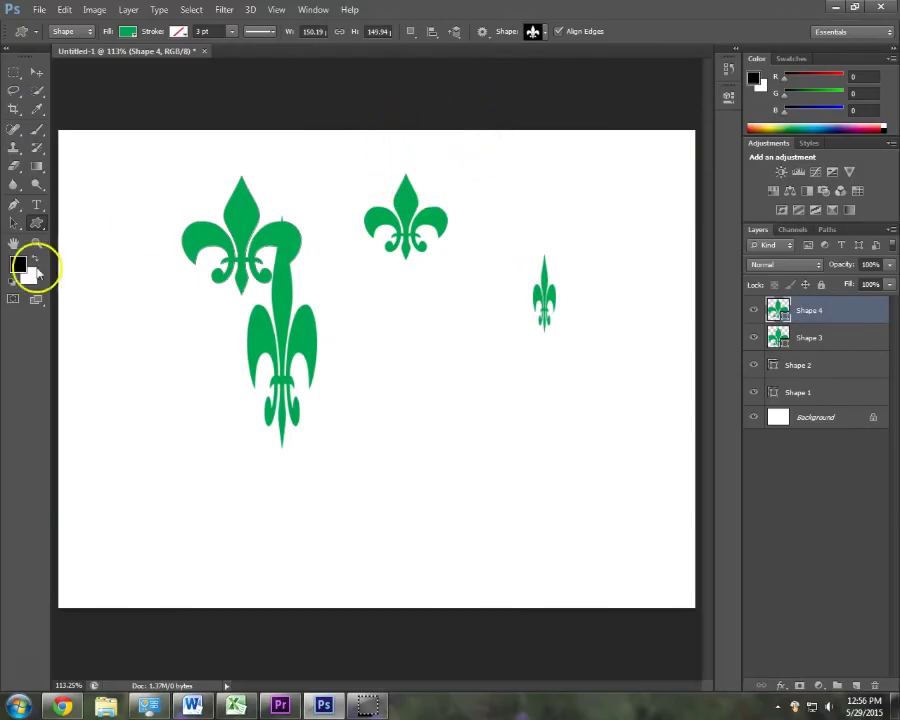
pyautogui.click(483, 32)
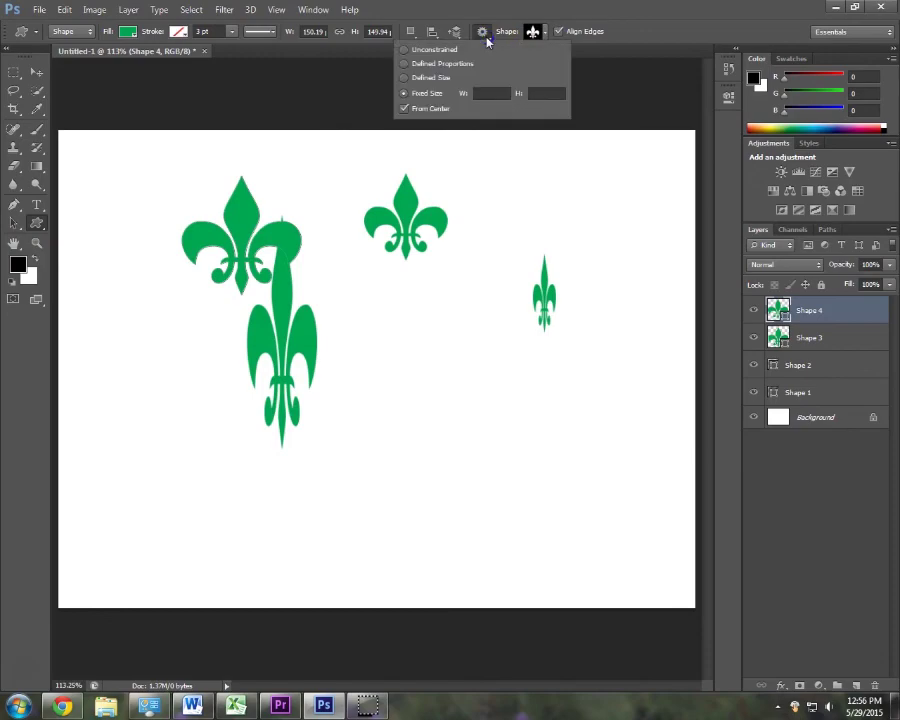
pyautogui.click(486, 37)
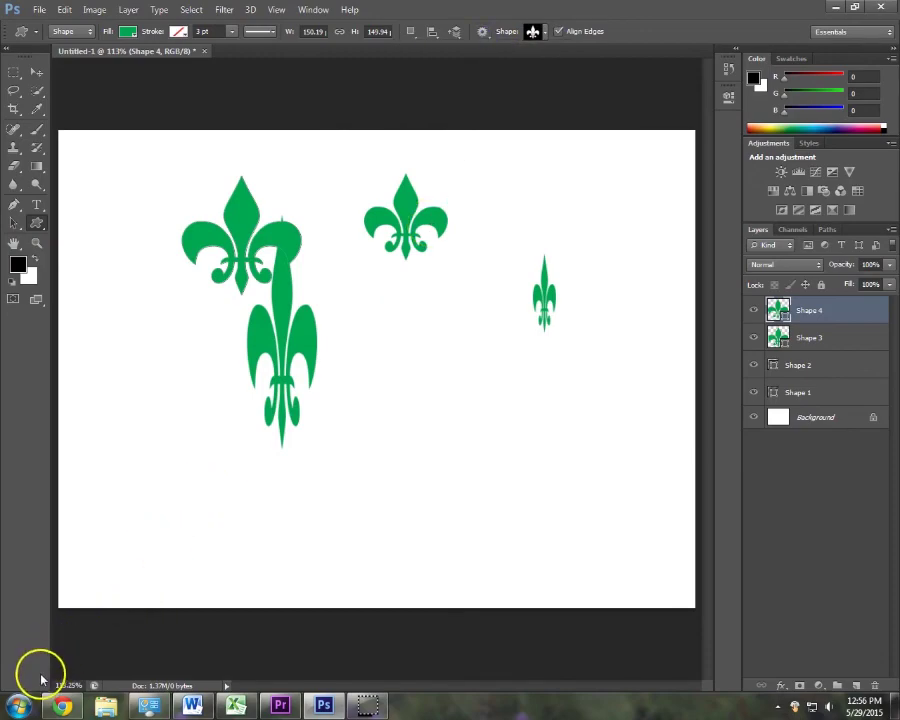